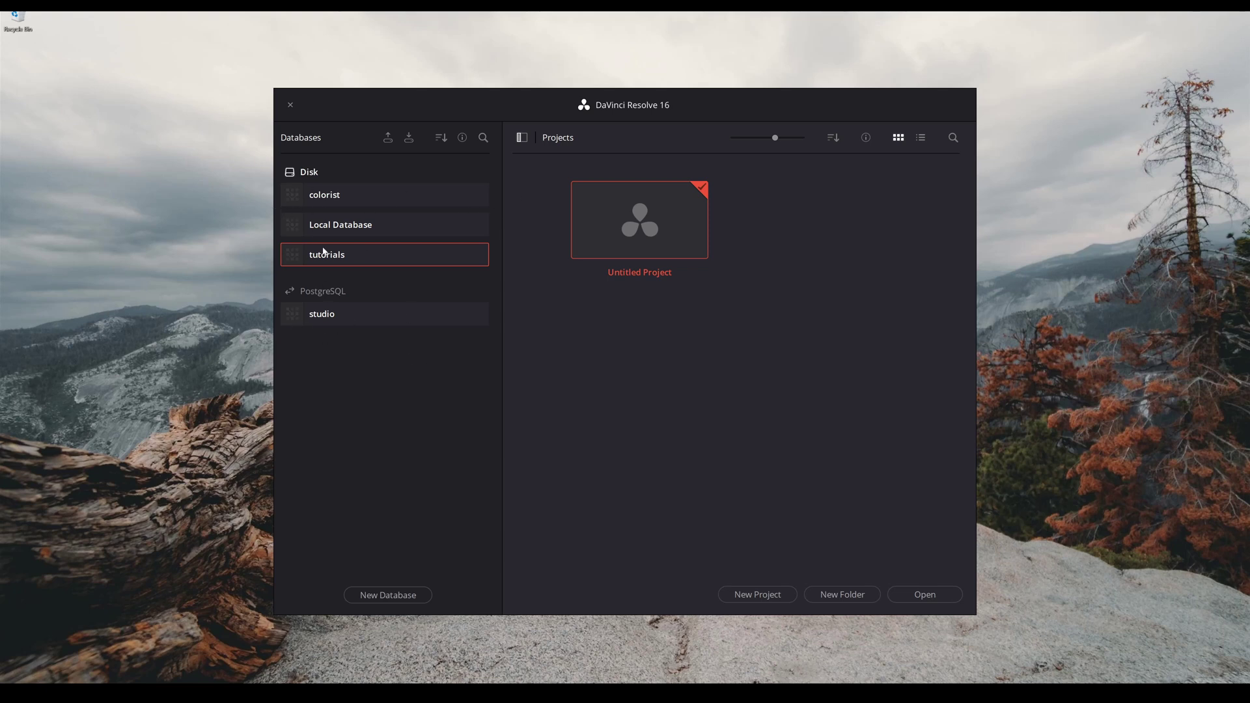
Step: Hide the database sidebar and create a new project named 'tutorial'
click(522, 137)
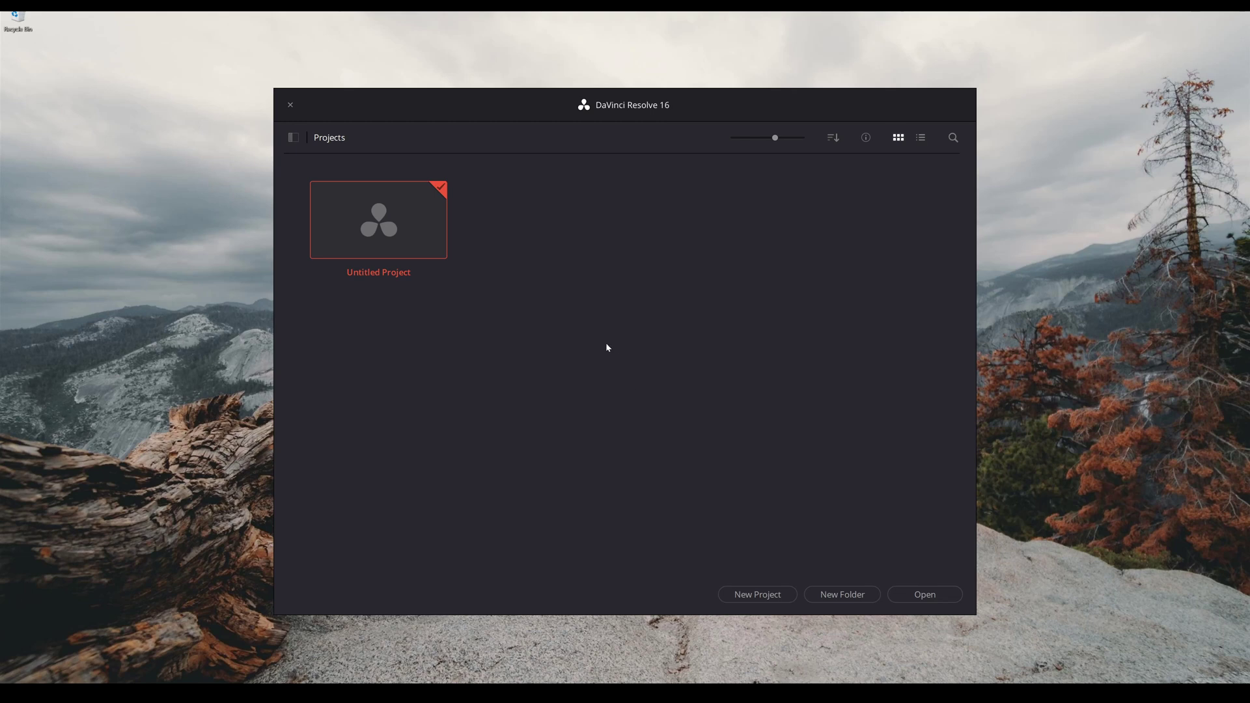
click(767, 593)
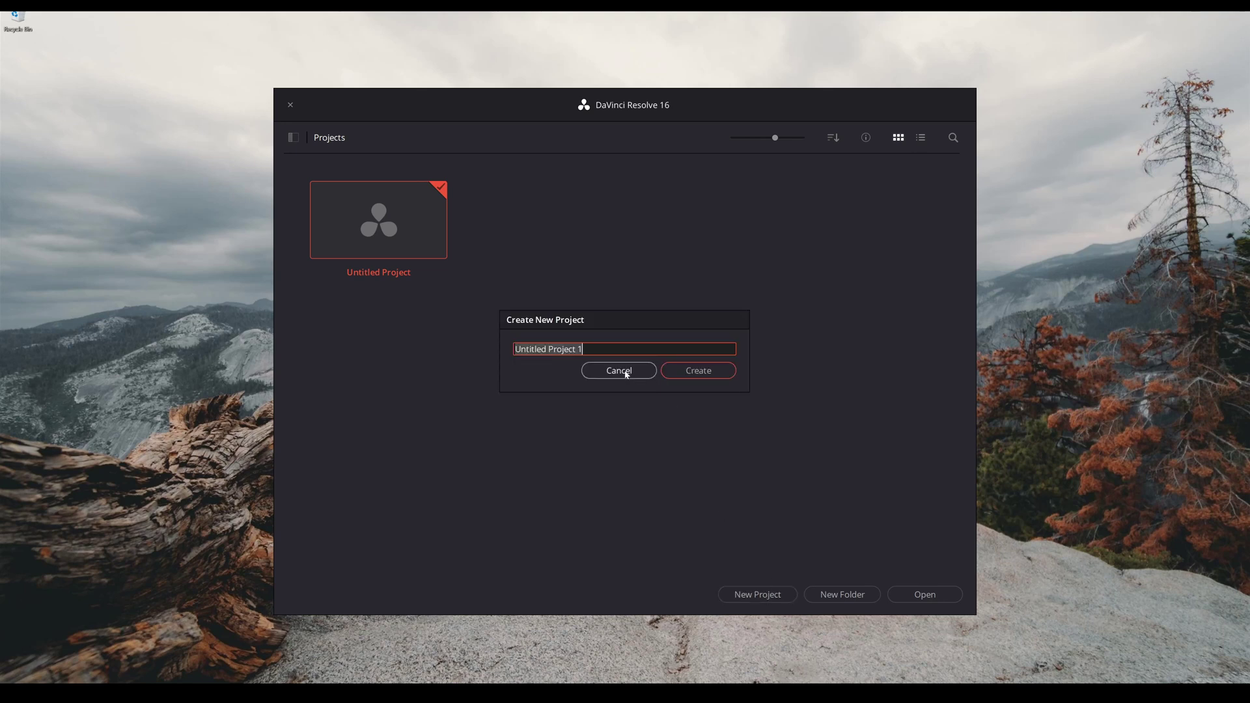
key(BackSpace)
text(tu)
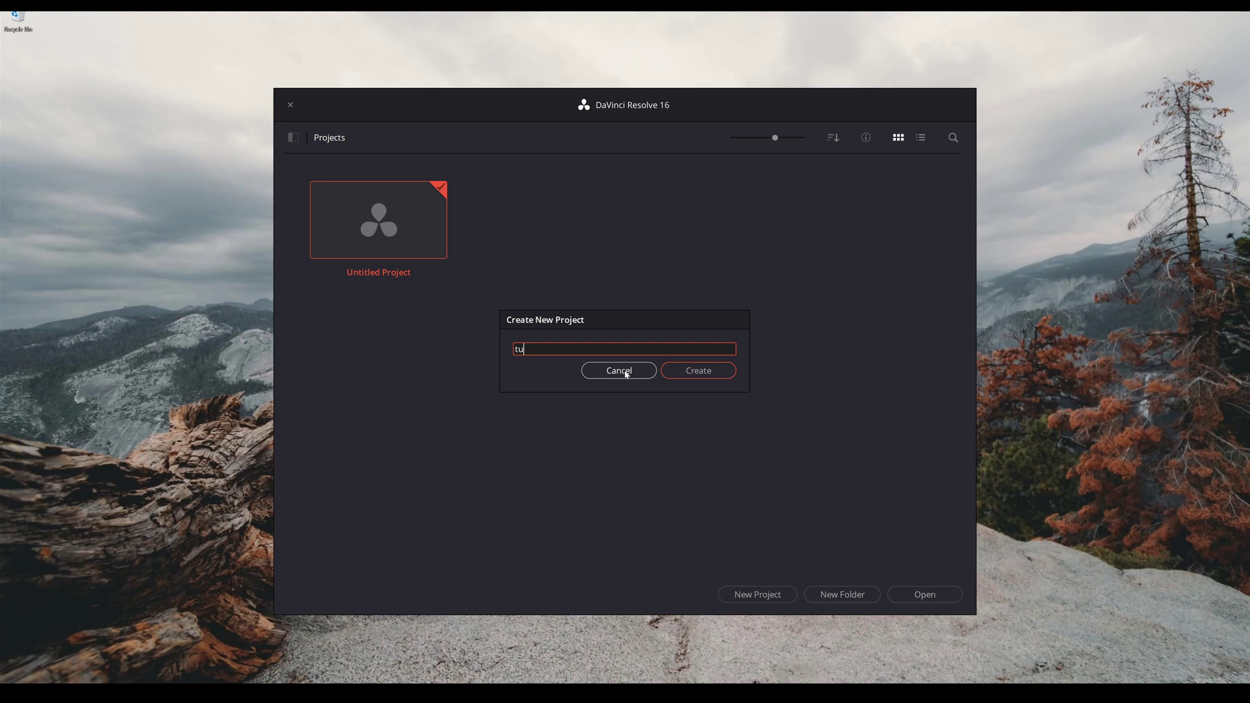
text(torial)
click(691, 371)
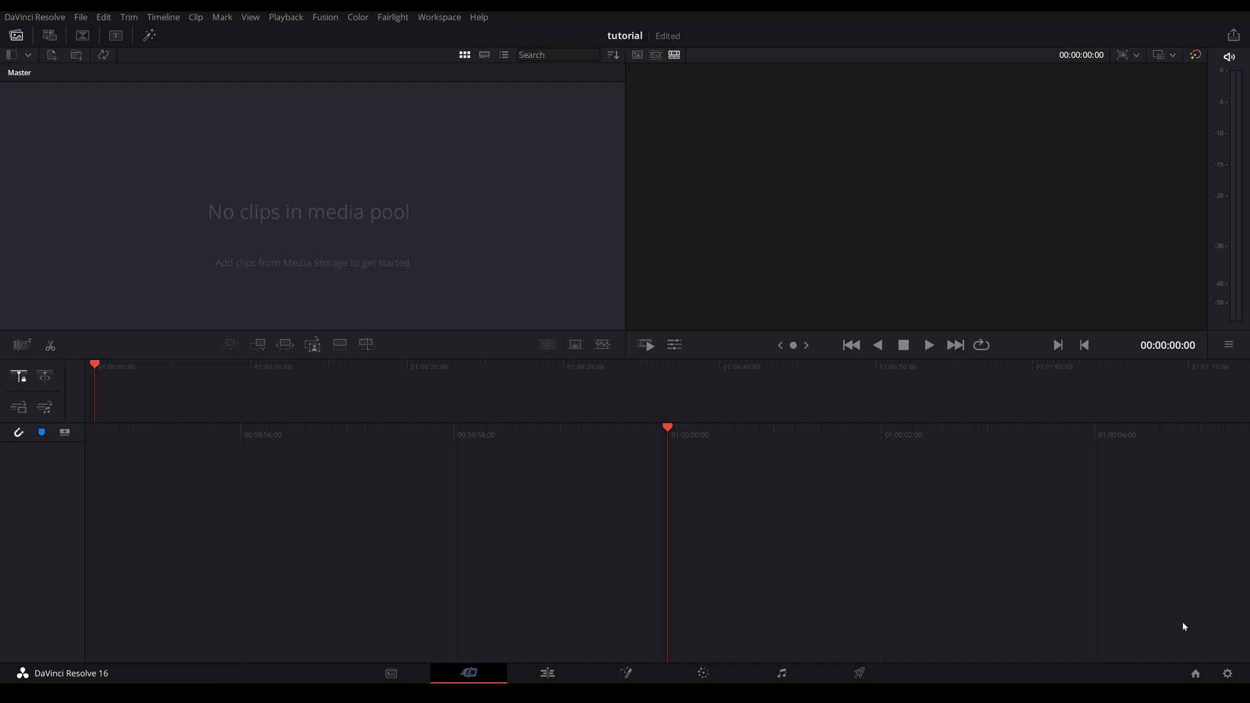
Step: Open Project Settings and confirm the timeline stays 1920 x 1080 HD at 24 fps
click(1228, 675)
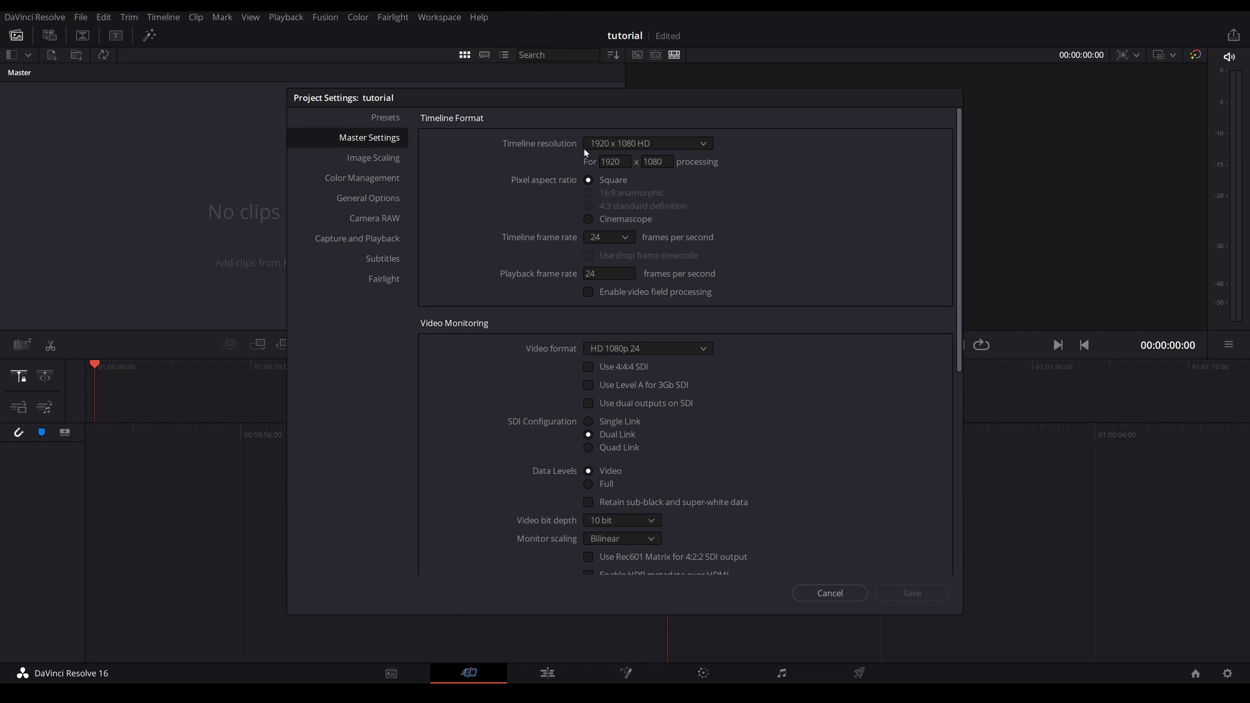
click(706, 144)
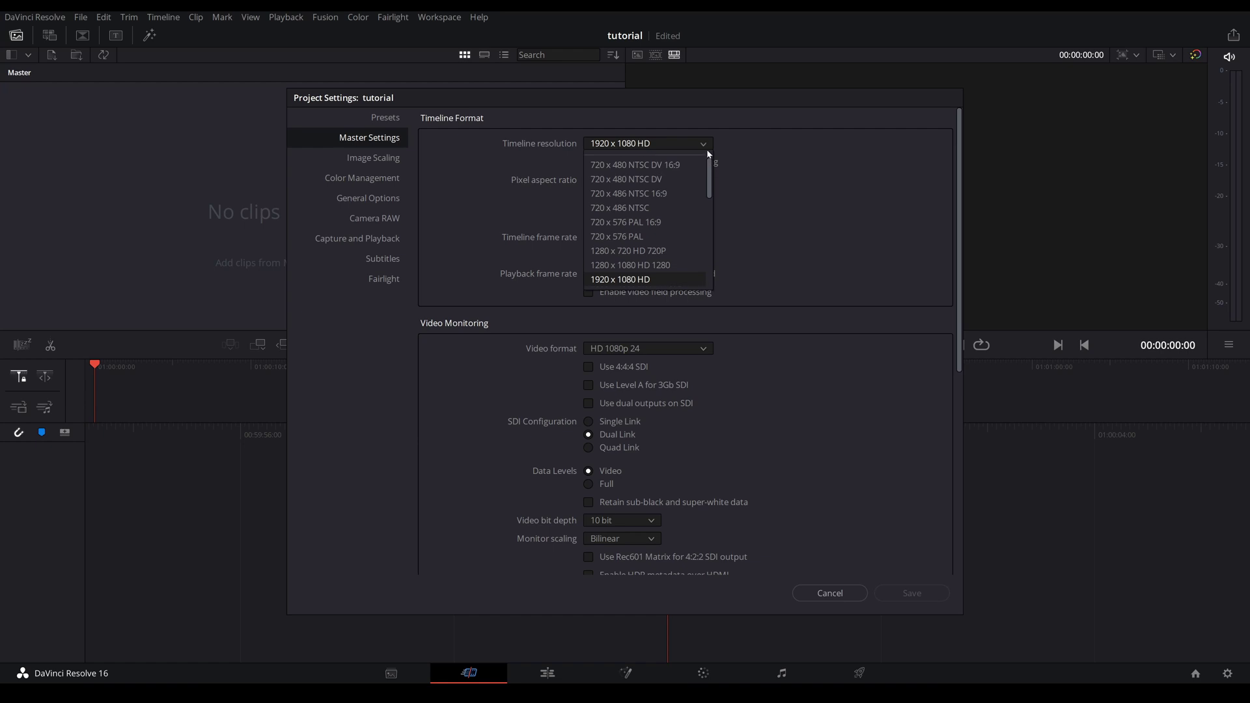
drag(710, 169, 708, 199)
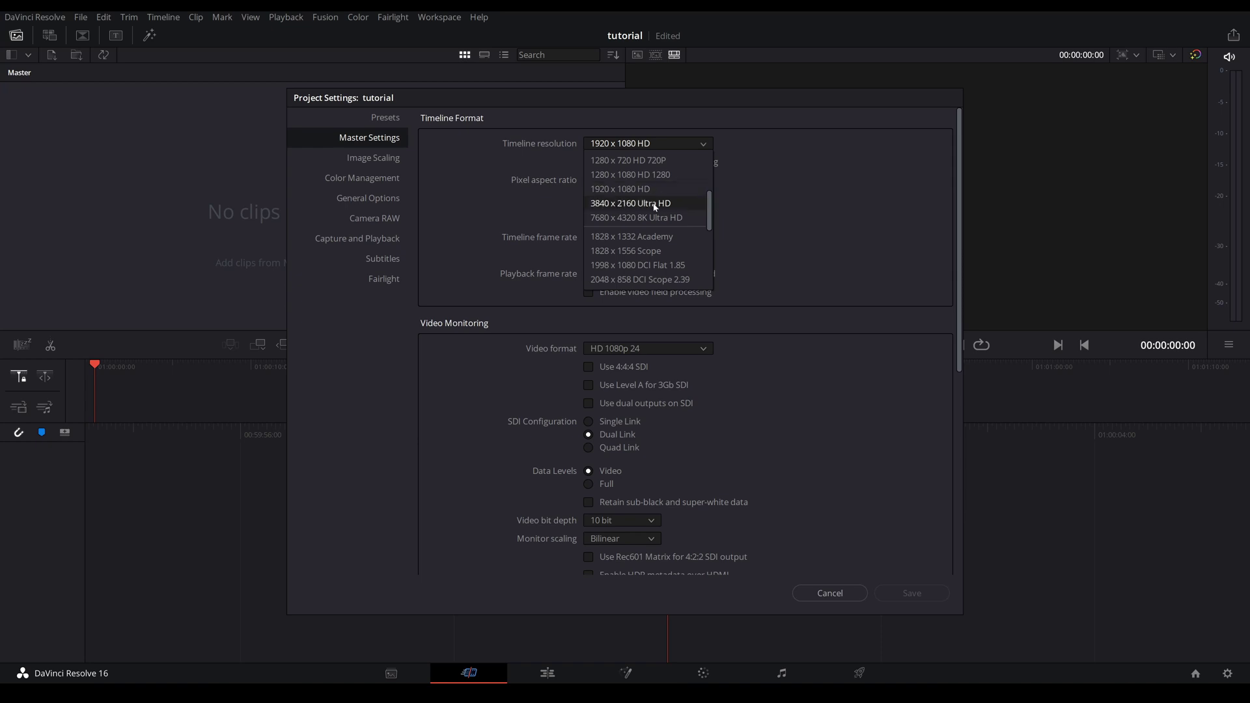
key(Escape)
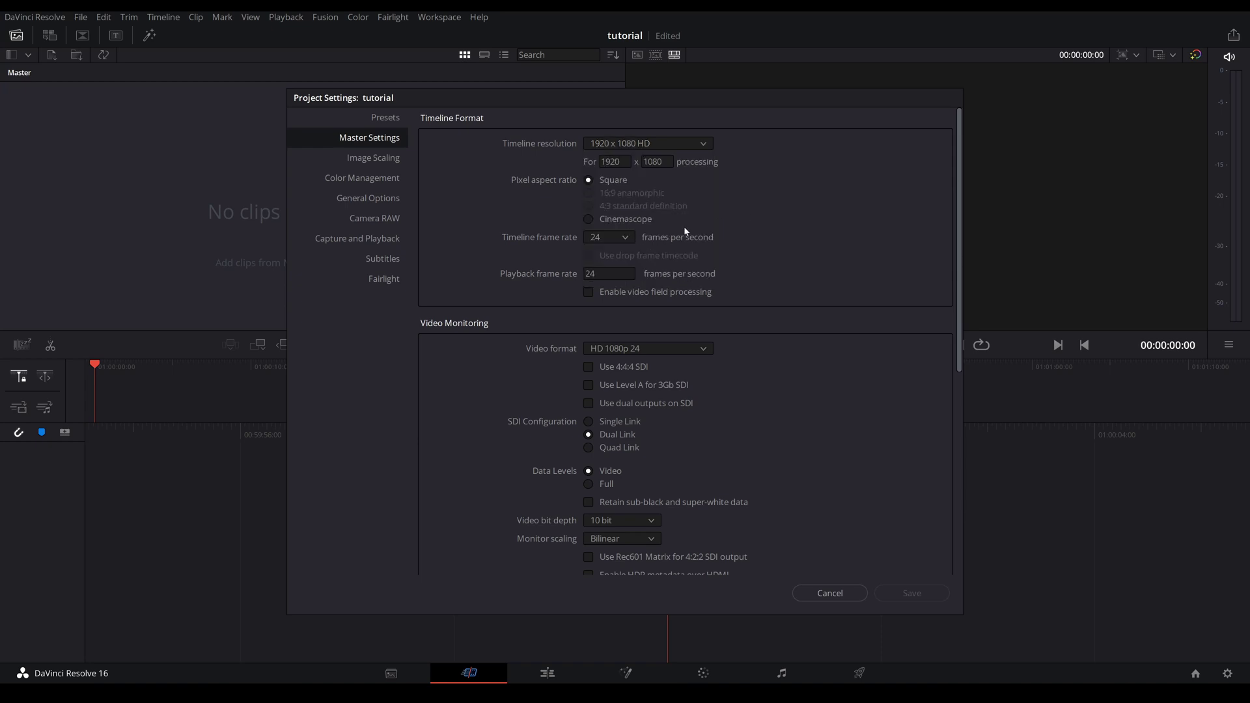
click(628, 240)
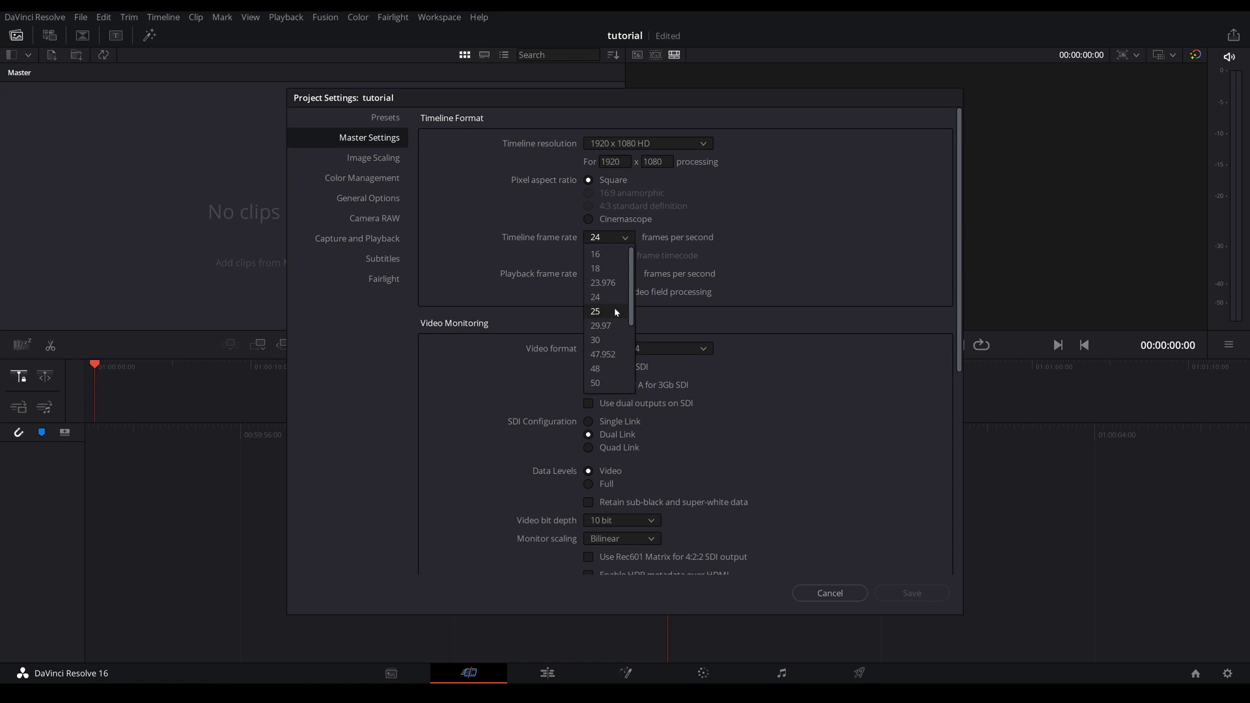
click(822, 362)
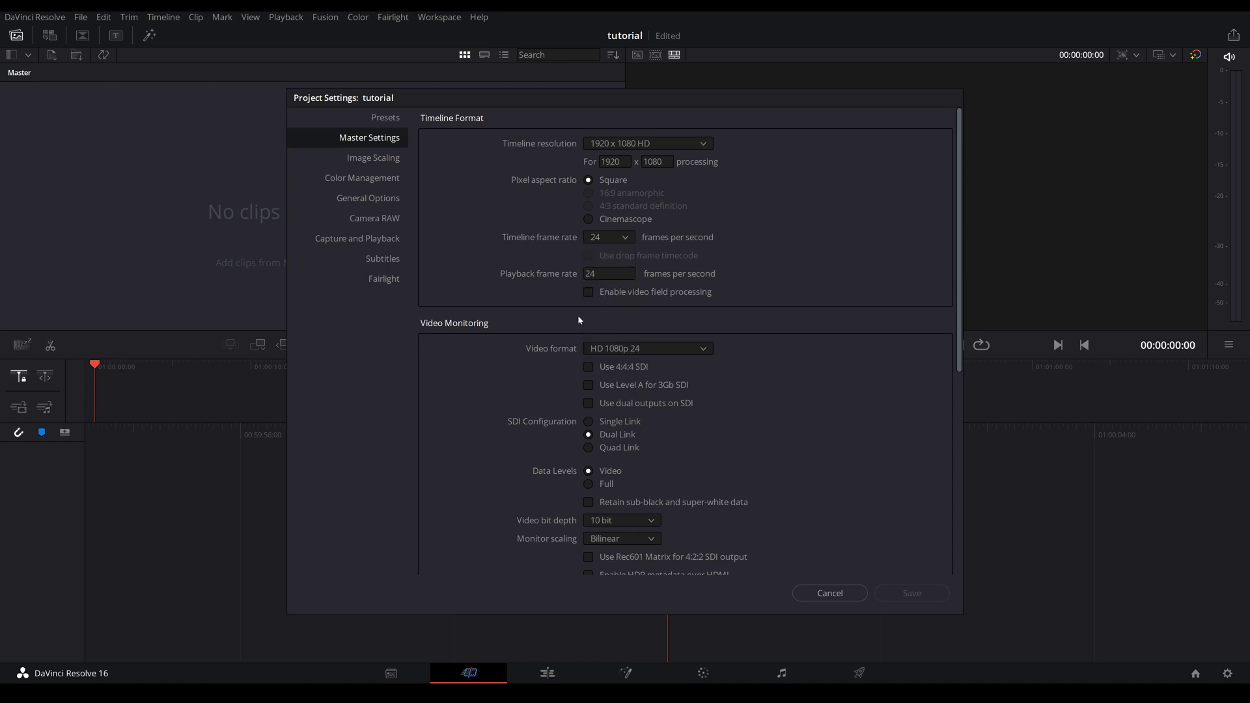
Step: Review the optimized media resolution and format, keeping Choose Automatically
scroll(856, 360, down, 5)
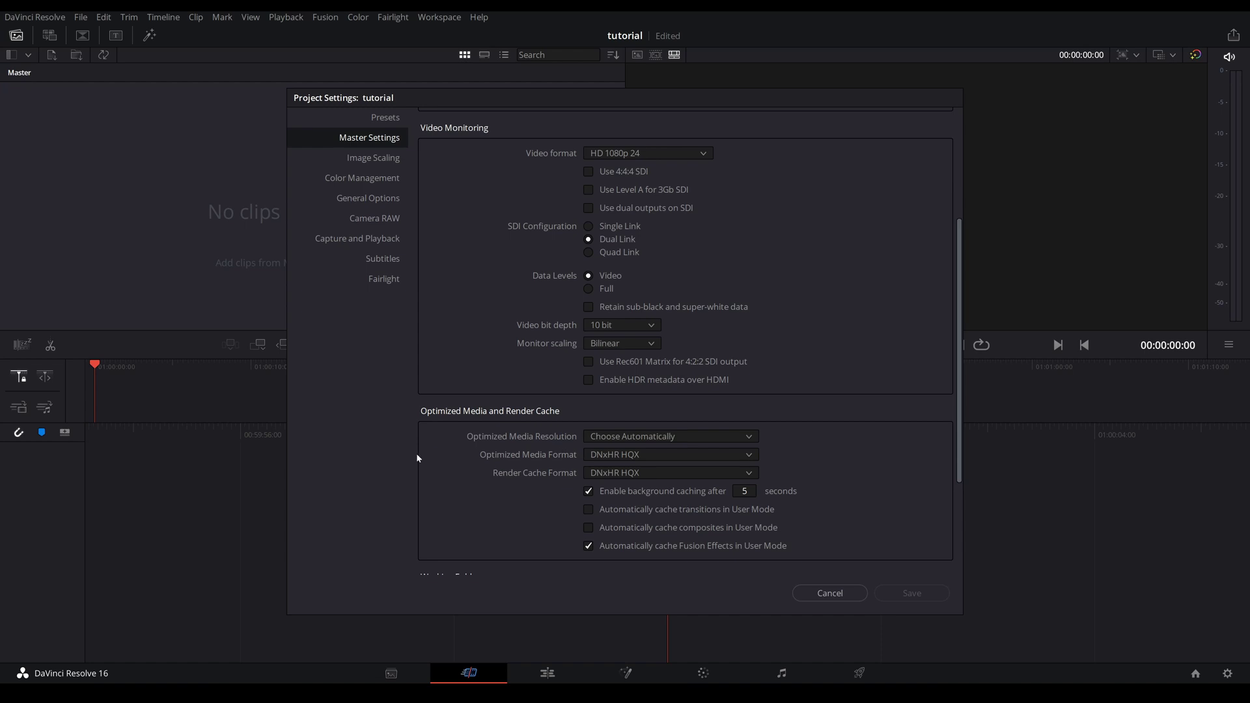
scroll(438, 466, down, 2)
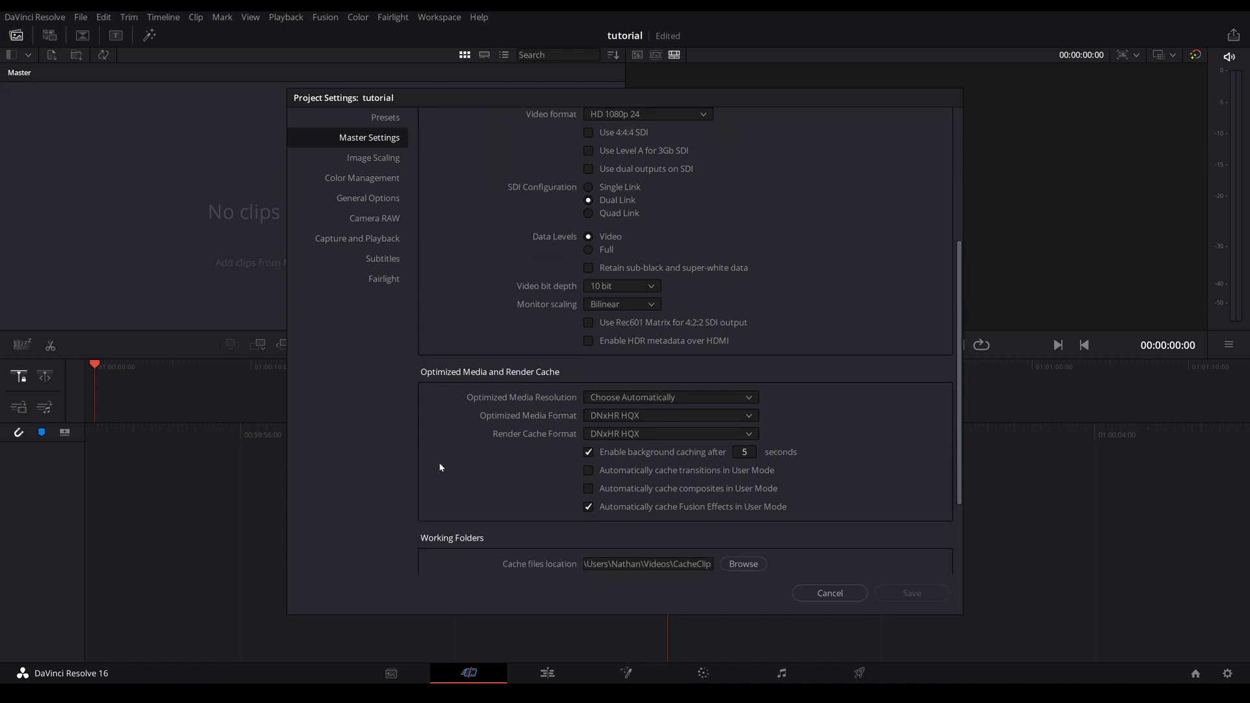
scroll(440, 467, down, 1)
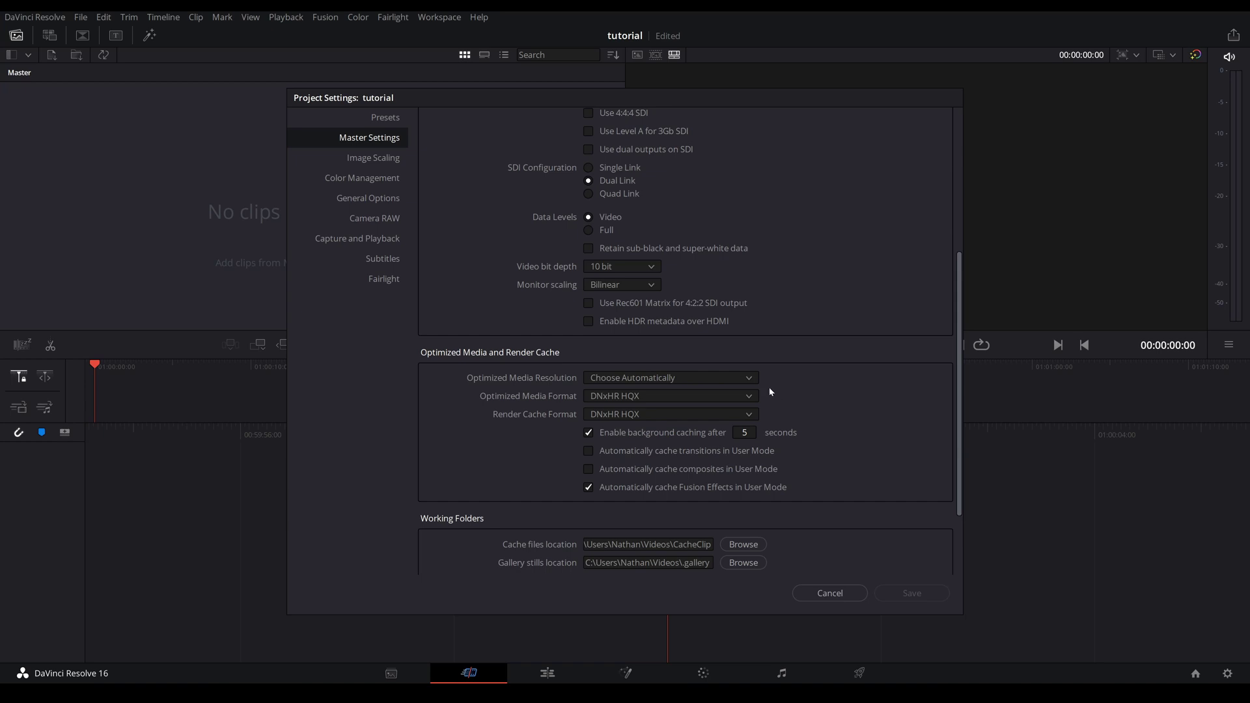
click(751, 379)
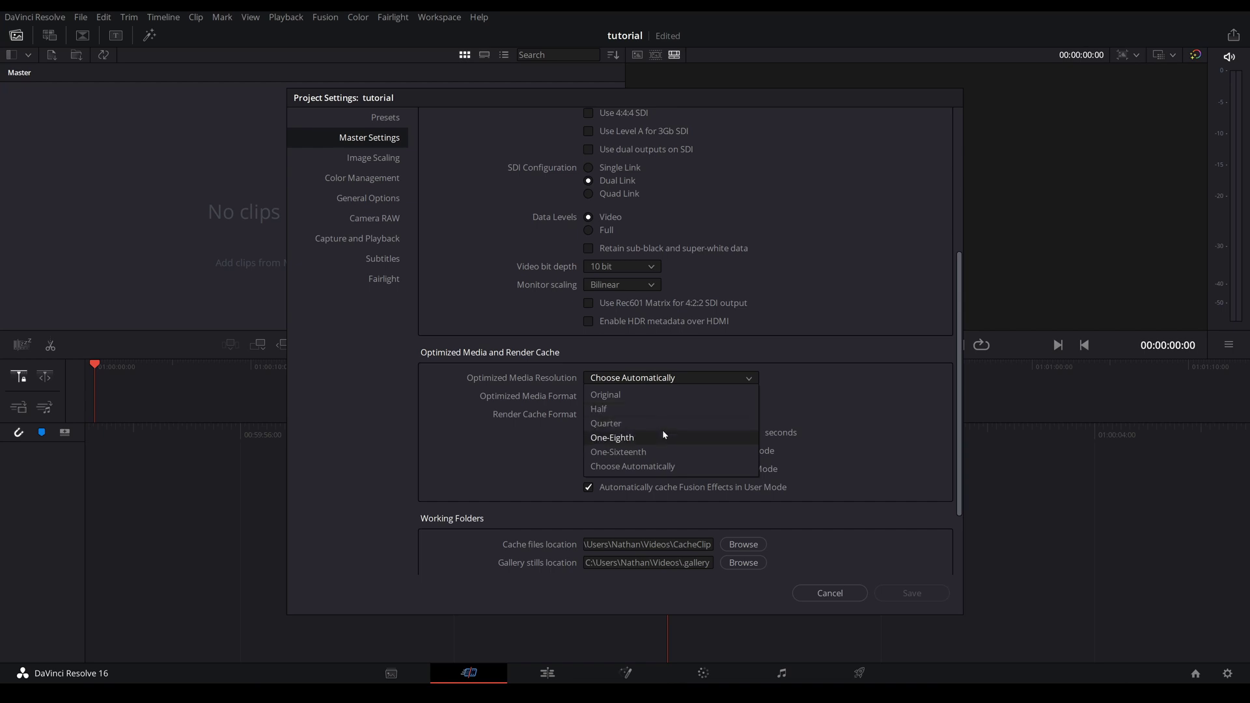
click(750, 397)
click(751, 397)
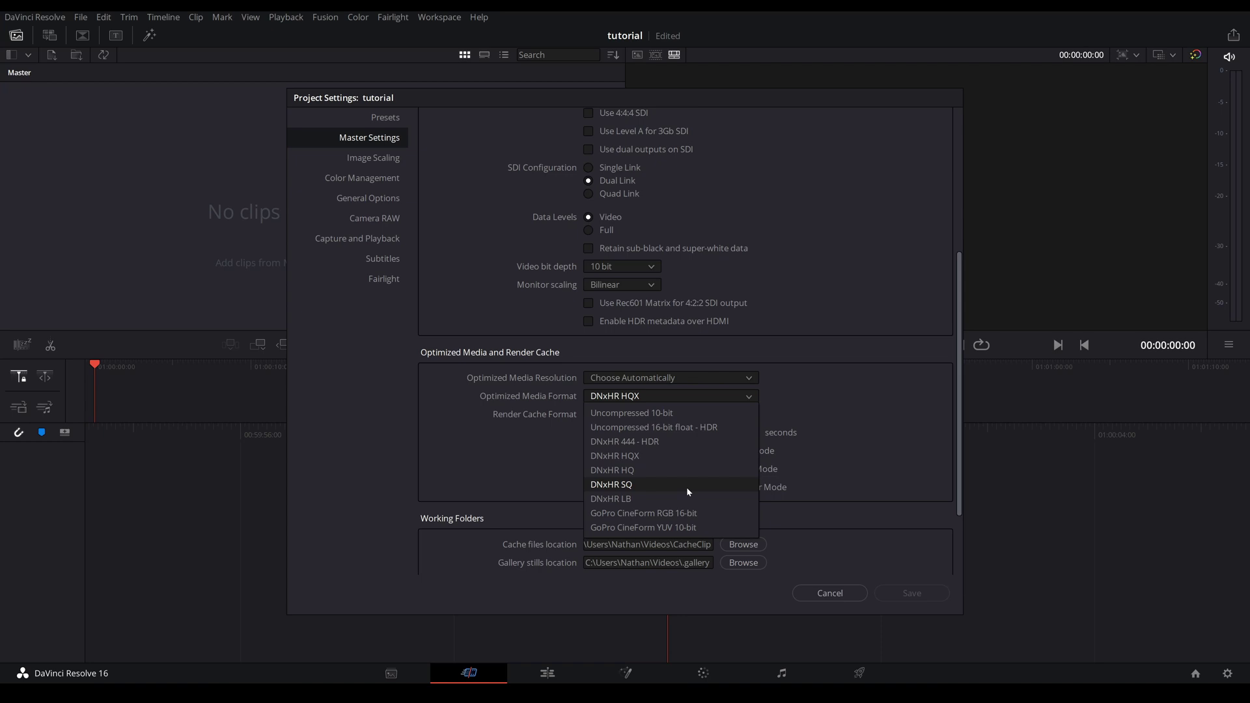
Step: Confirm the render cache format stays DNxHR HQX, then go to the Image Scaling page
scroll(542, 367, down, 3)
click(635, 416)
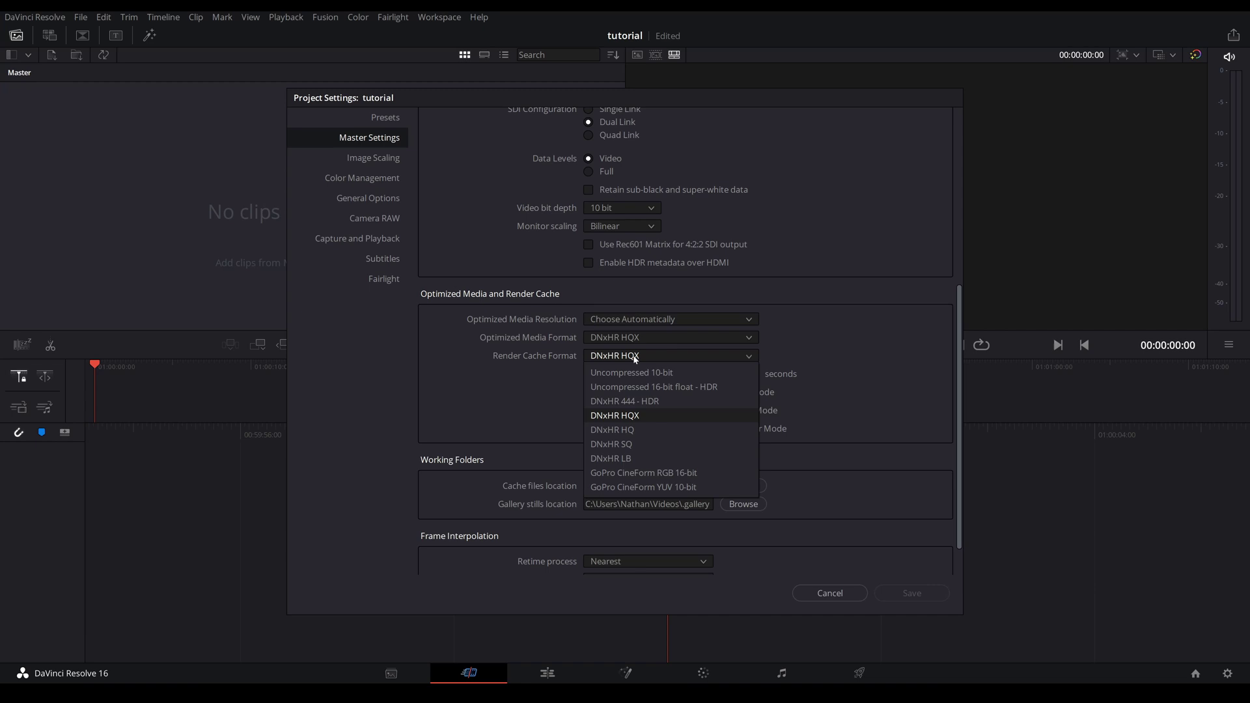
click(907, 382)
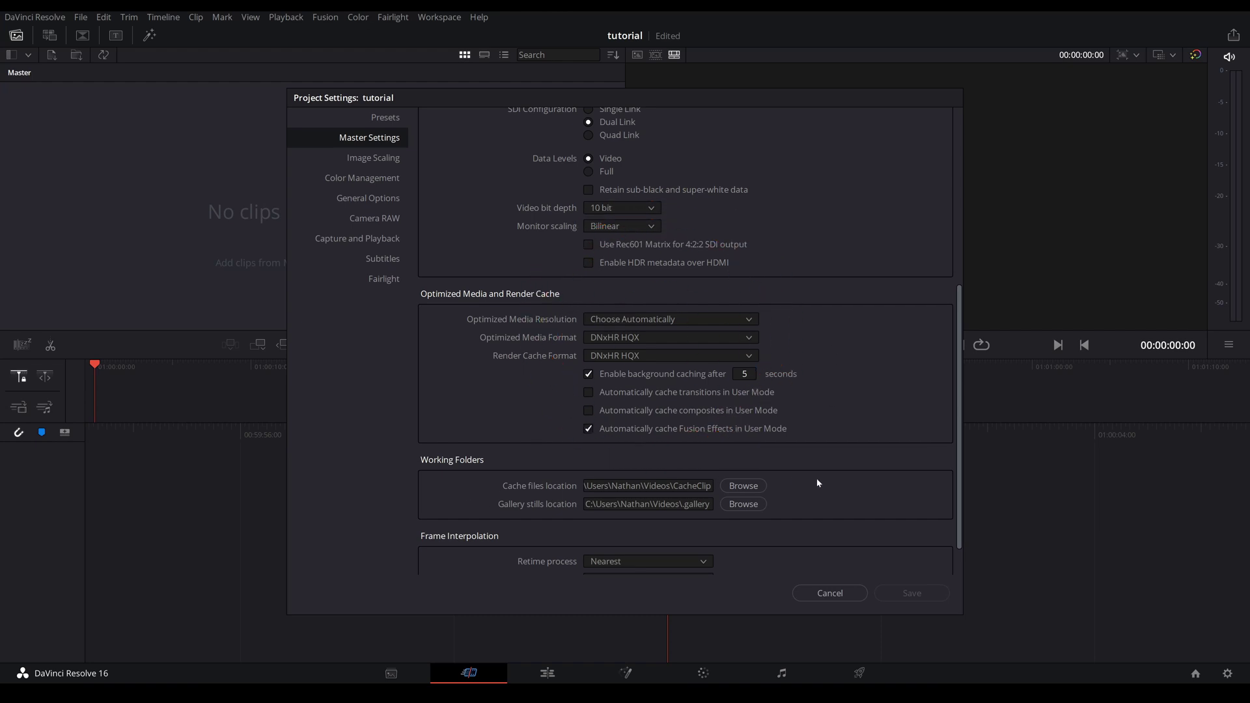
scroll(819, 482, down, 1)
scroll(818, 482, down, 1)
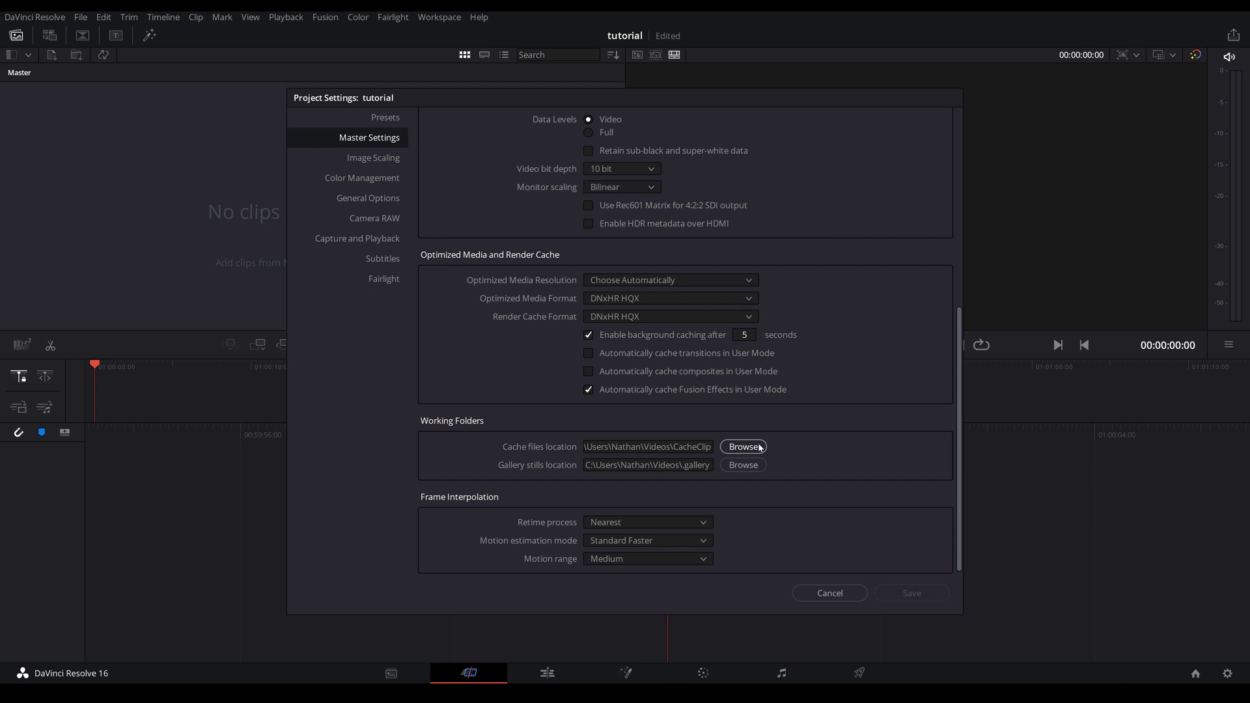
click(373, 162)
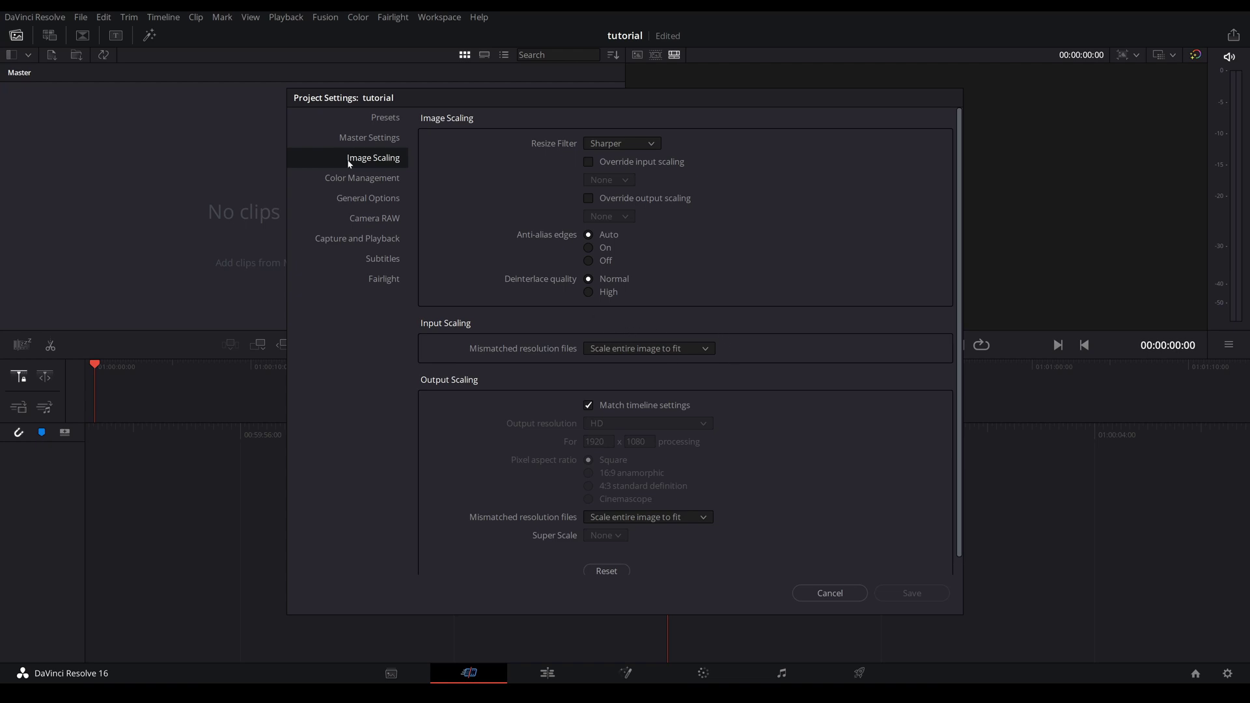
Step: Recheck in Master Settings that the timeline resolution remains 1920 x 1080 HD
click(366, 142)
scroll(785, 221, up, 5)
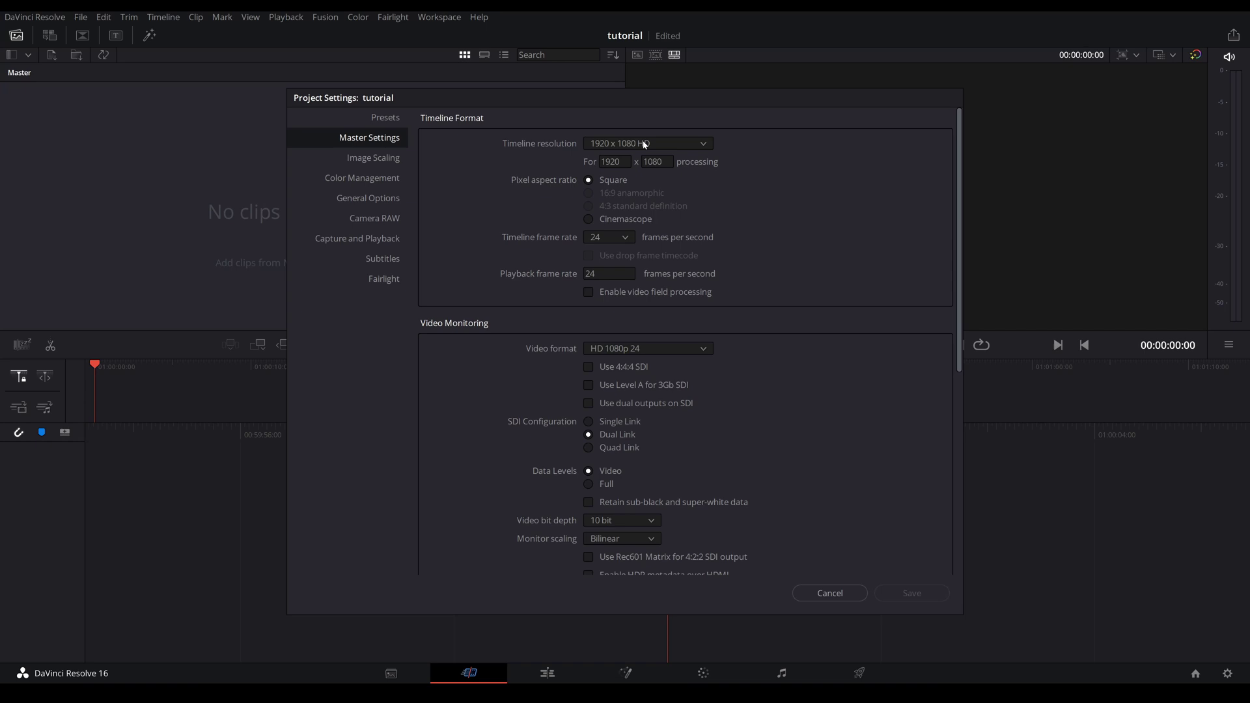
click(671, 146)
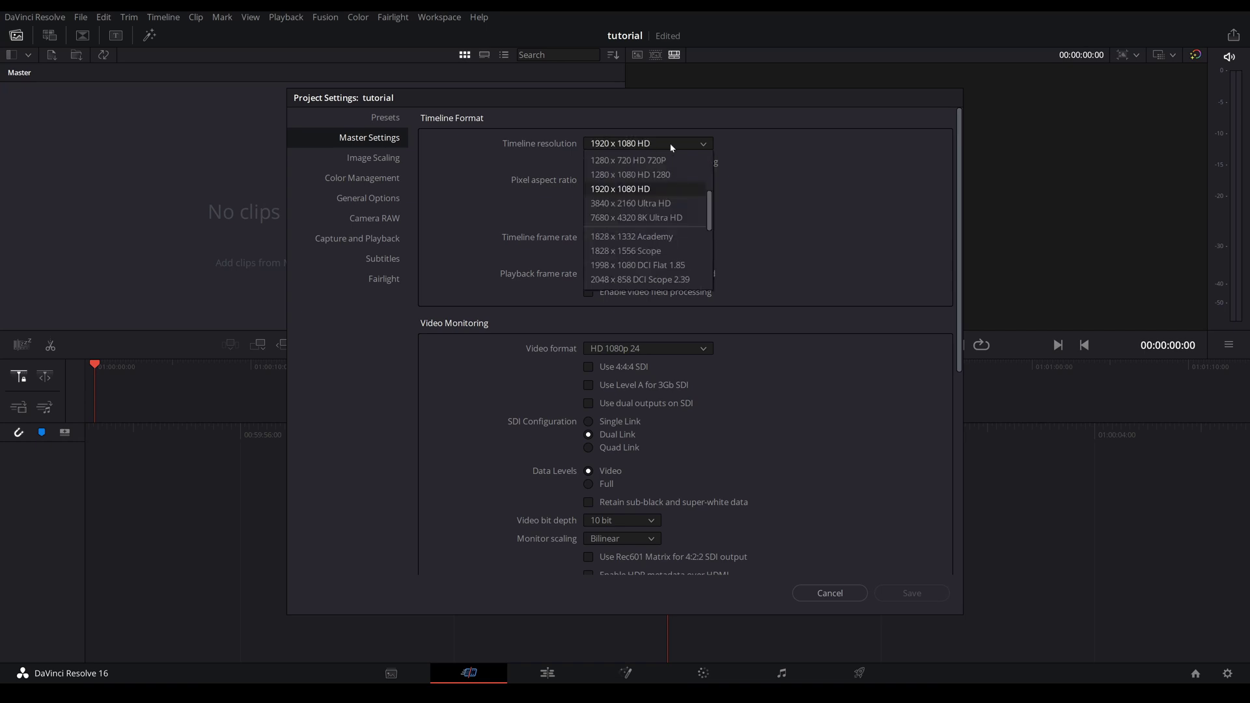
click(670, 143)
Step: Review the Image Scaling mismatched input and output resolution options, then cancel the settings
click(384, 159)
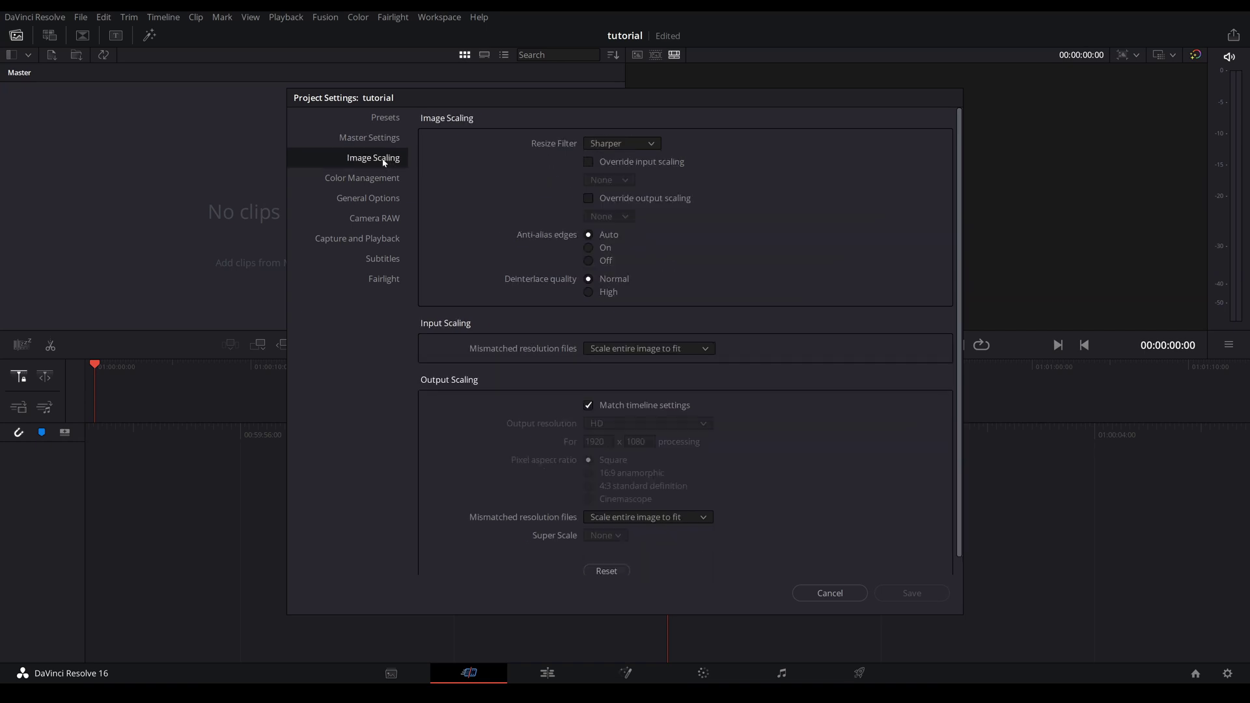
click(705, 349)
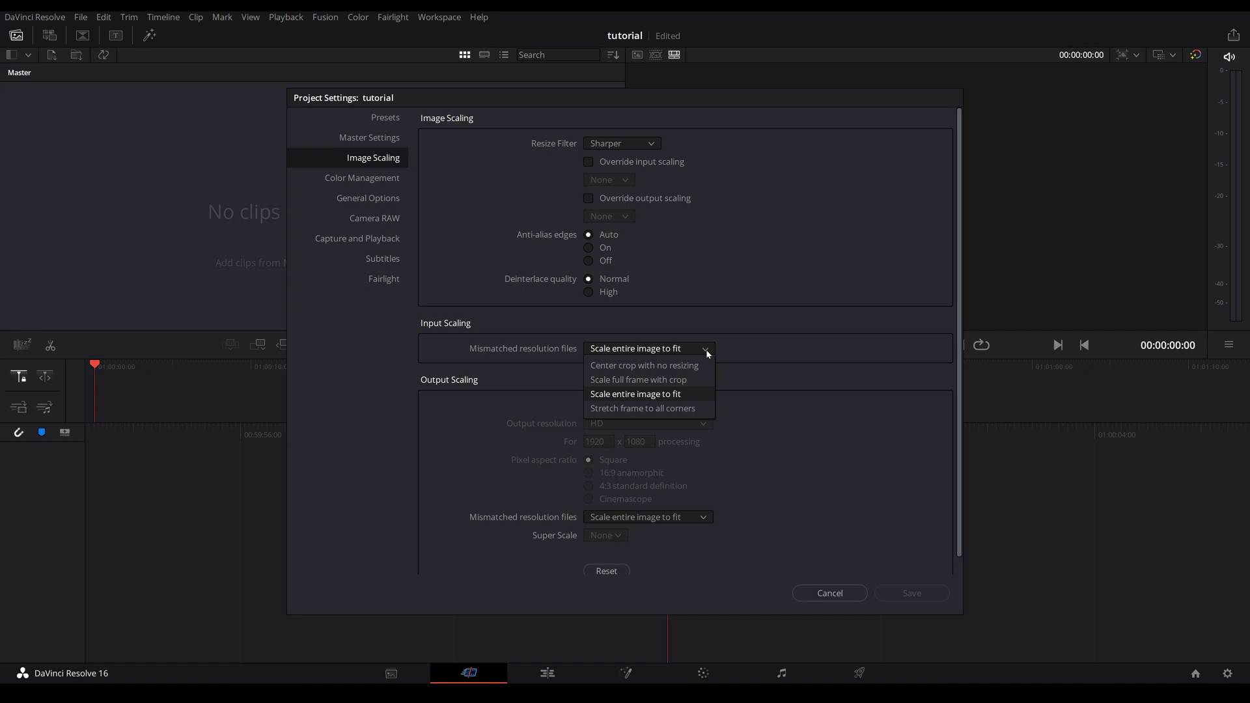
scroll(658, 442, down, 1)
click(705, 500)
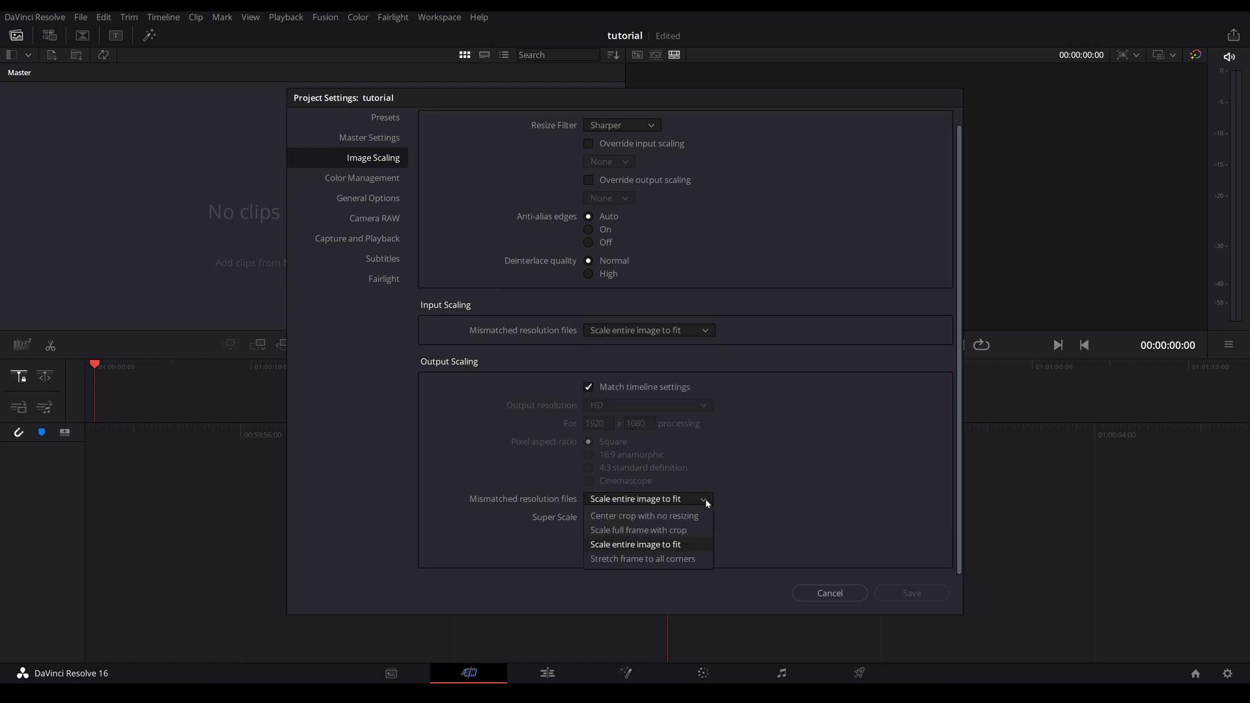
click(793, 347)
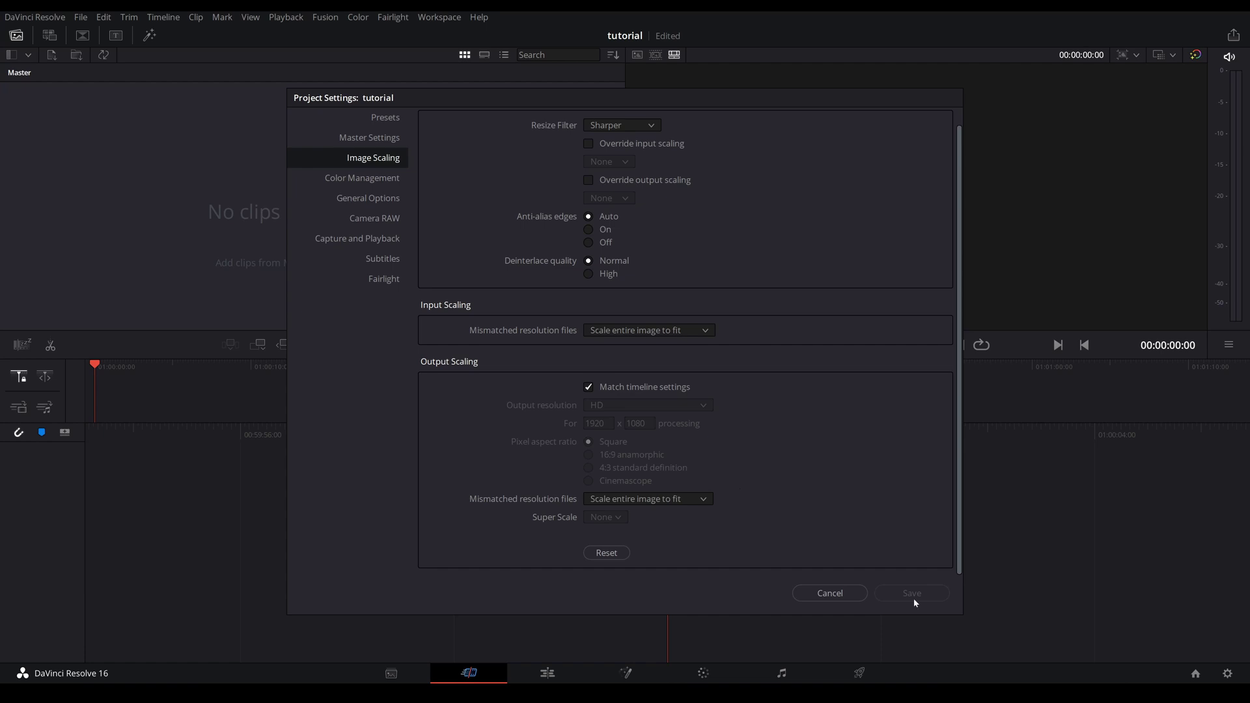
click(828, 593)
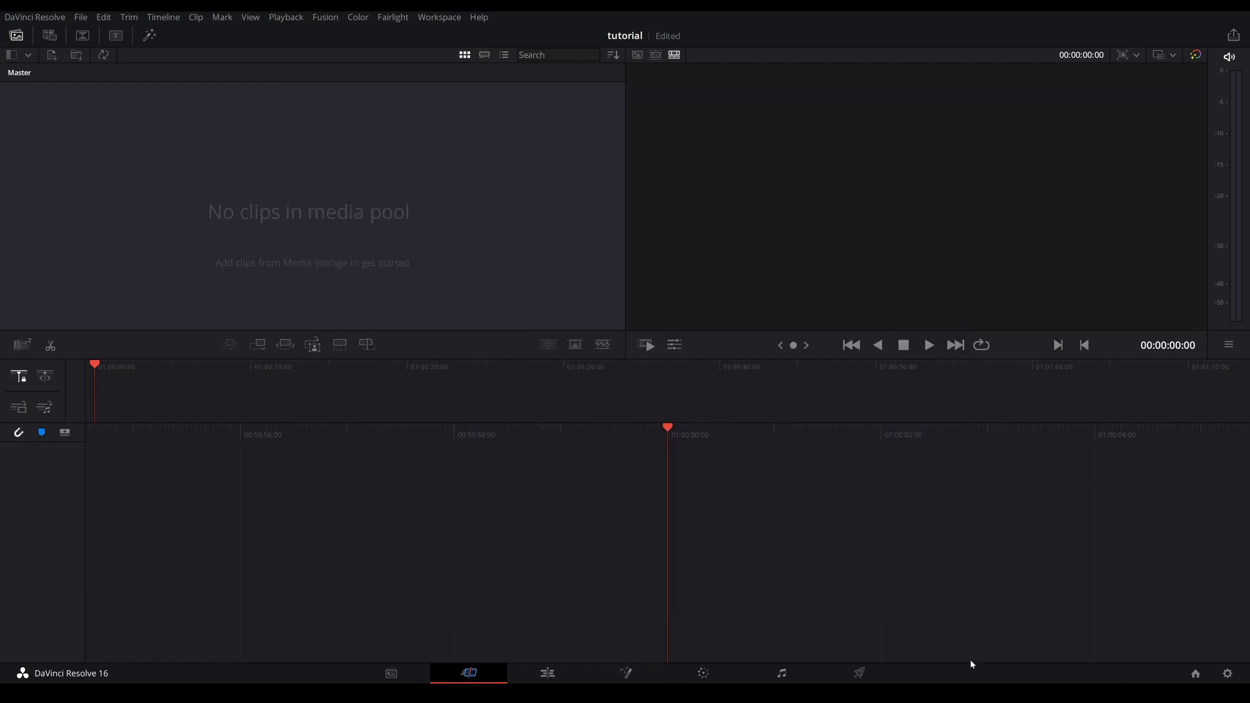
Step: Check the Project Save and Load user preferences, with Live Save on, and cancel them
click(29, 20)
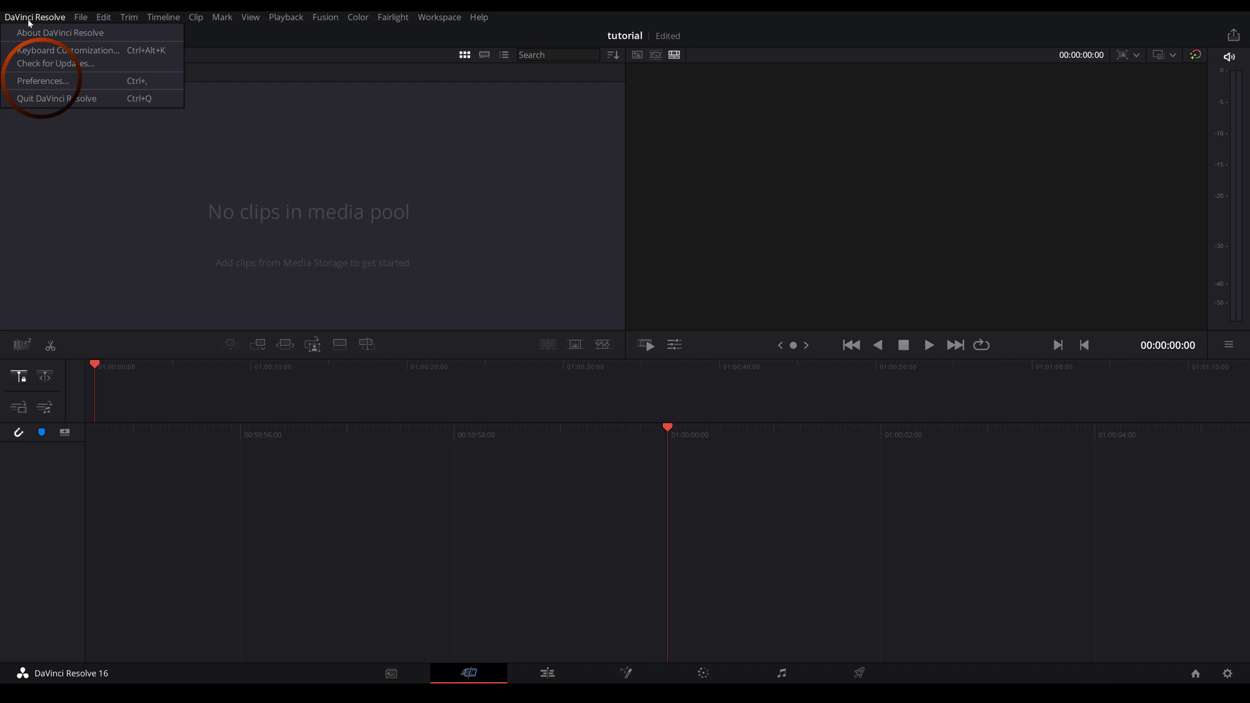
click(52, 83)
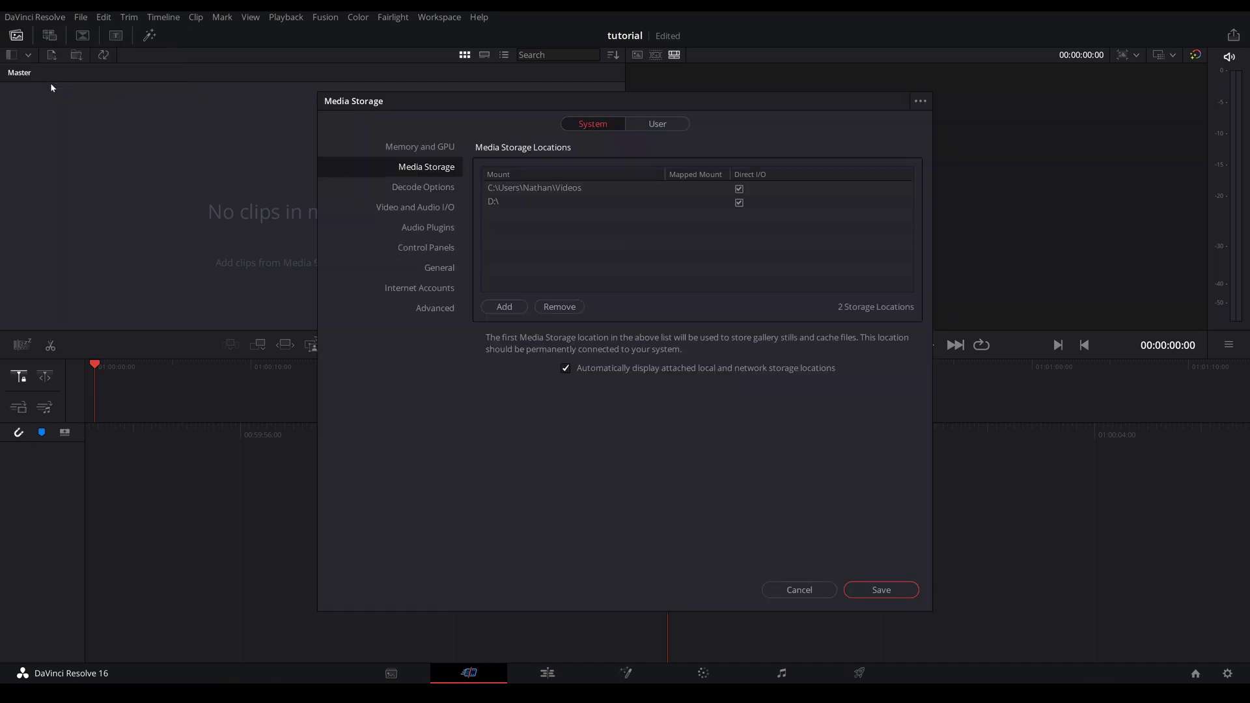
click(657, 124)
click(410, 167)
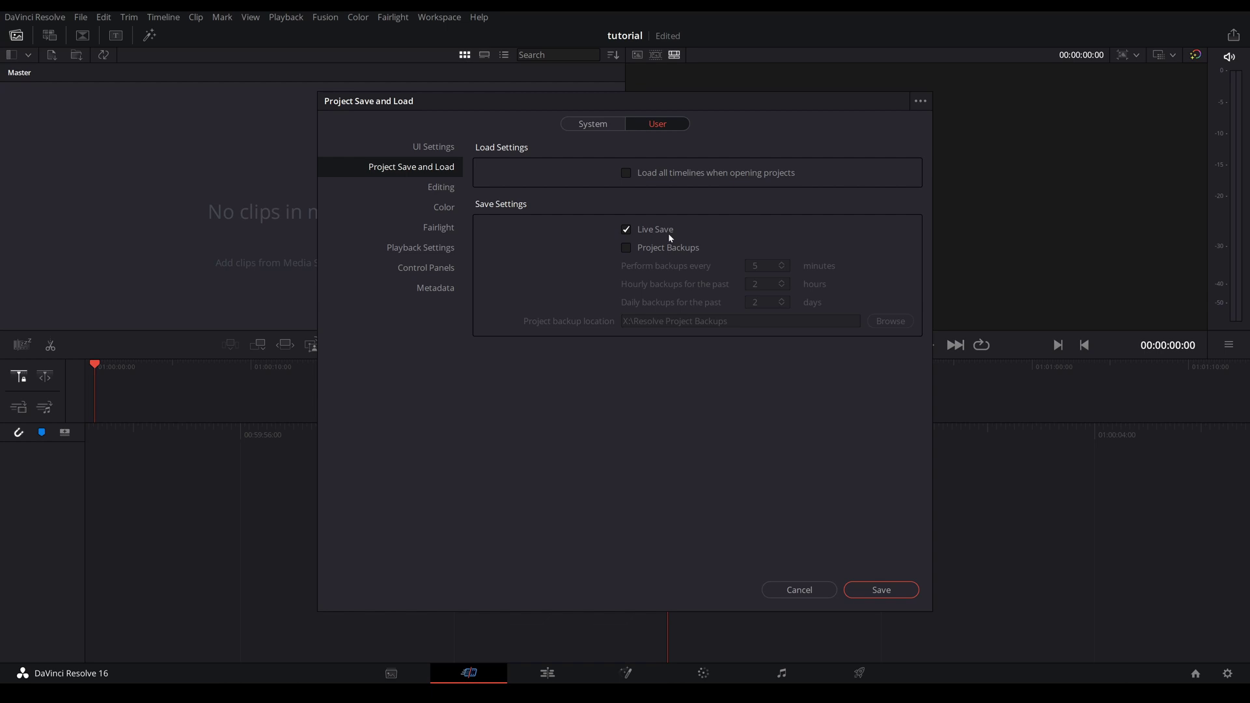
click(799, 590)
click(800, 591)
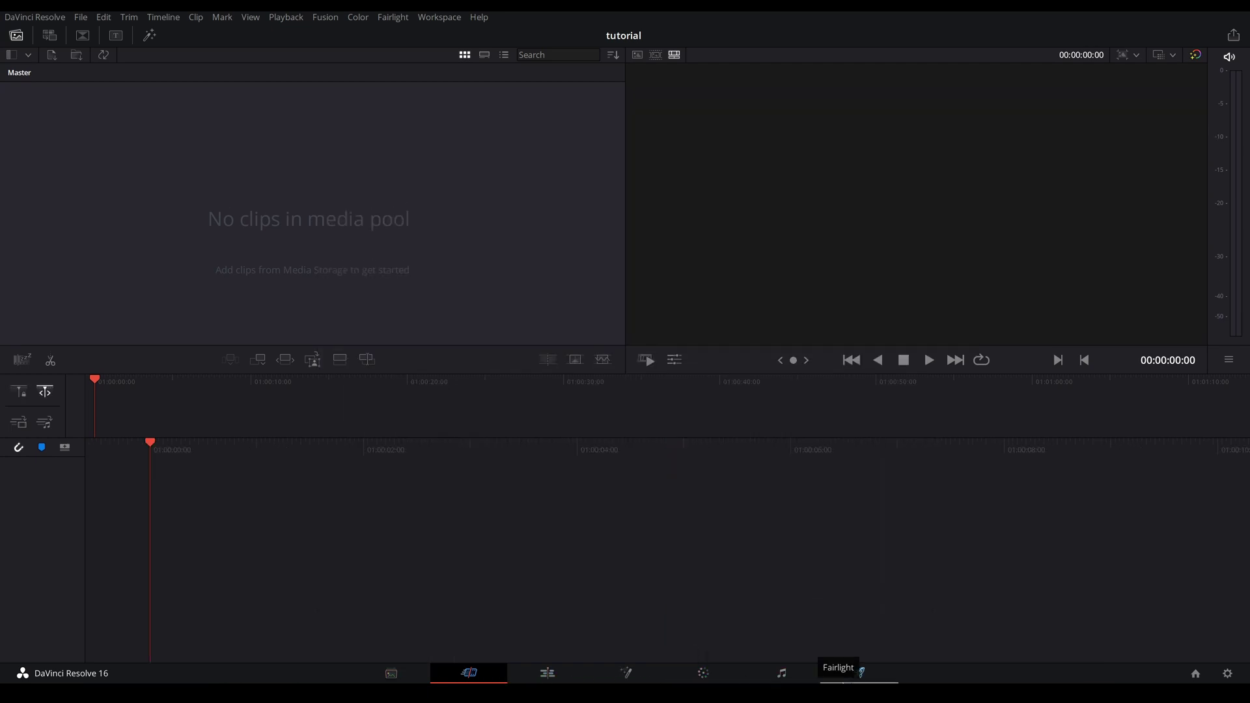
Step: On the Media page, drag the five Sample Footage files in, choosing Don't change frame rate
click(391, 674)
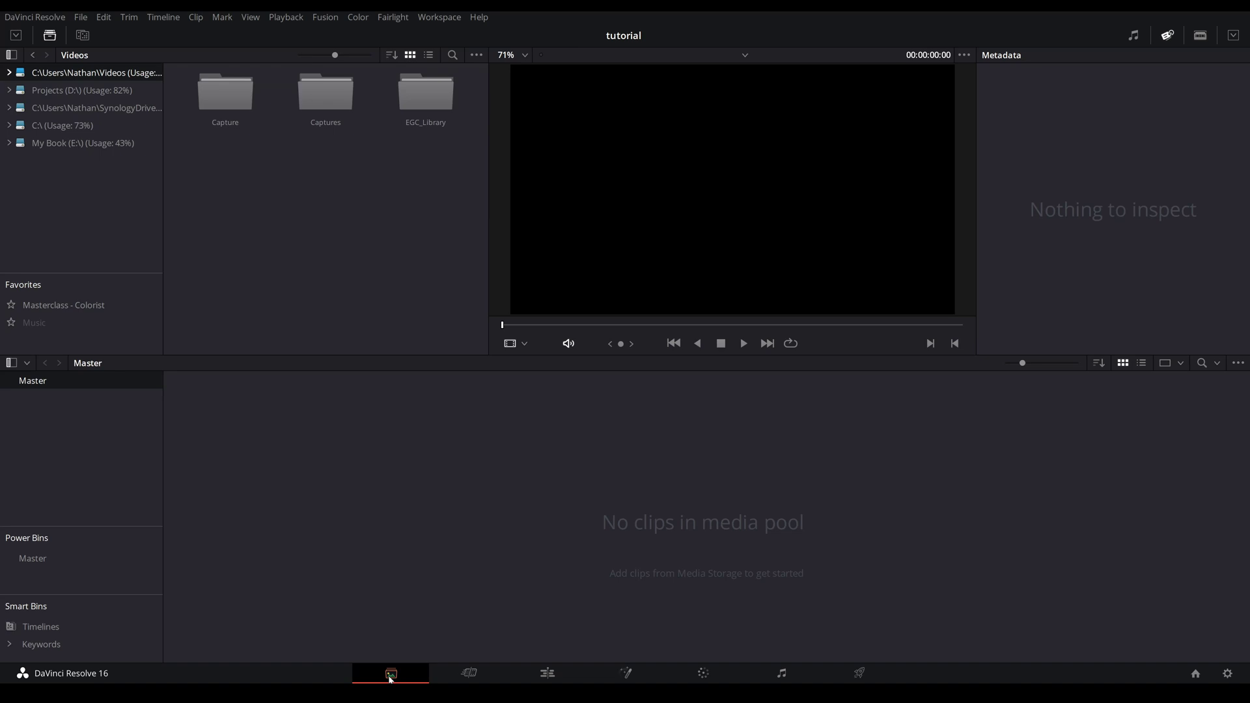
key(alt+Tab)
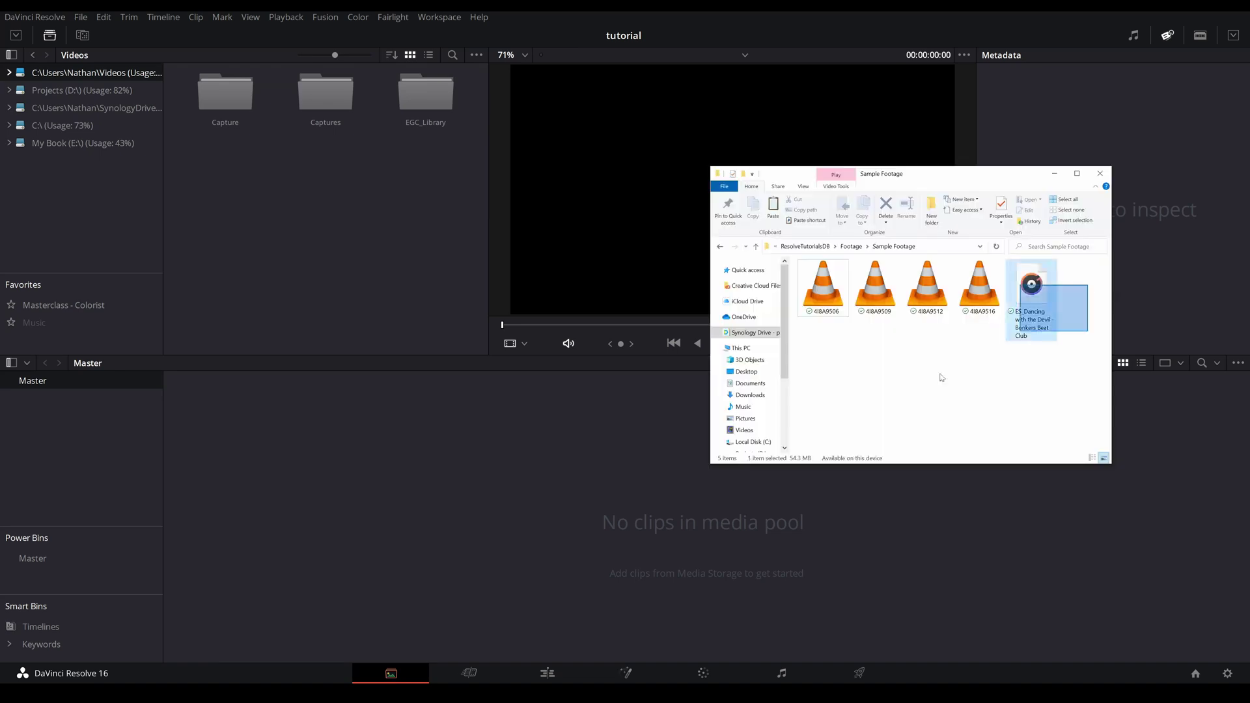
drag(1080, 417, 800, 261)
drag(979, 287, 534, 510)
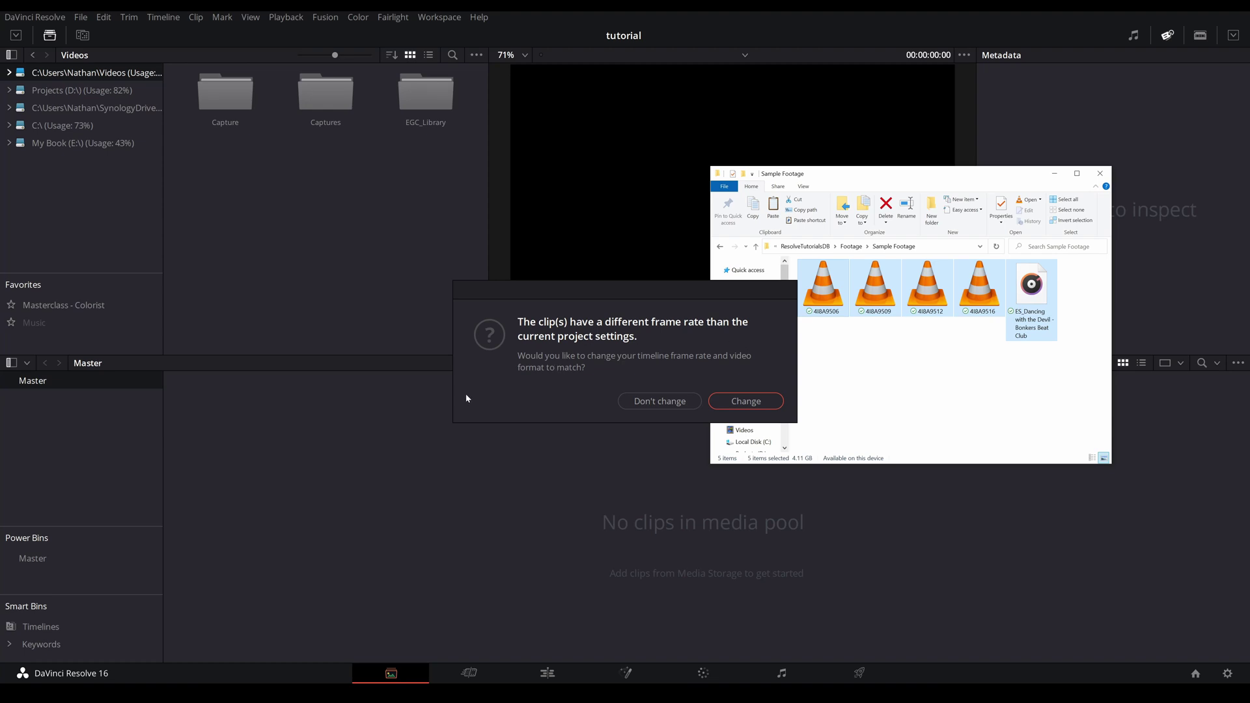
click(647, 404)
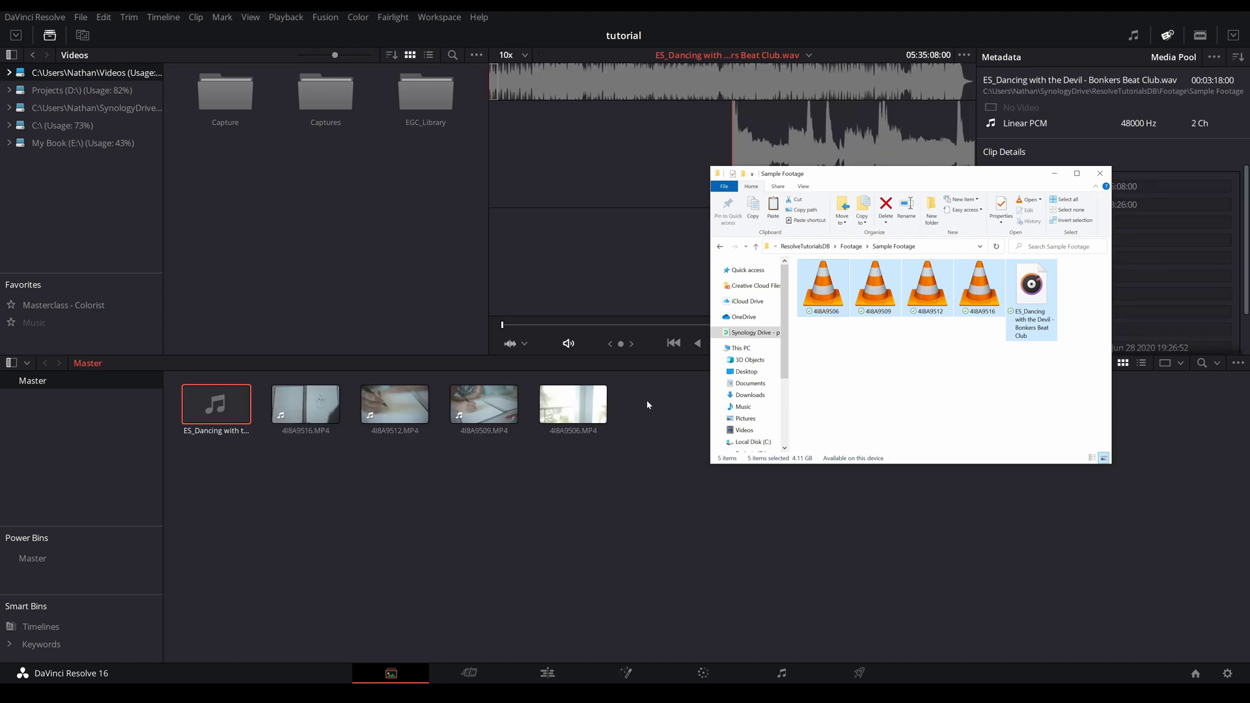
click(643, 522)
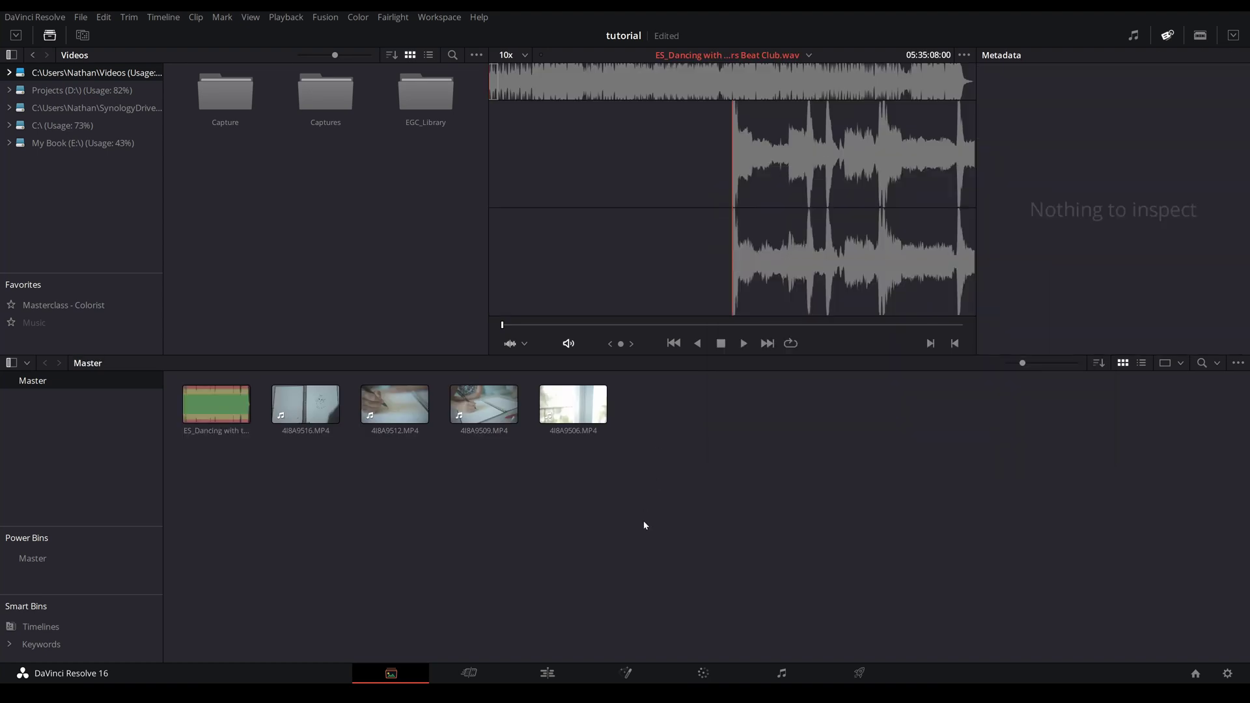
Step: Create a 'footage' bin and move the four MP4 clips into it
right_click(80, 441)
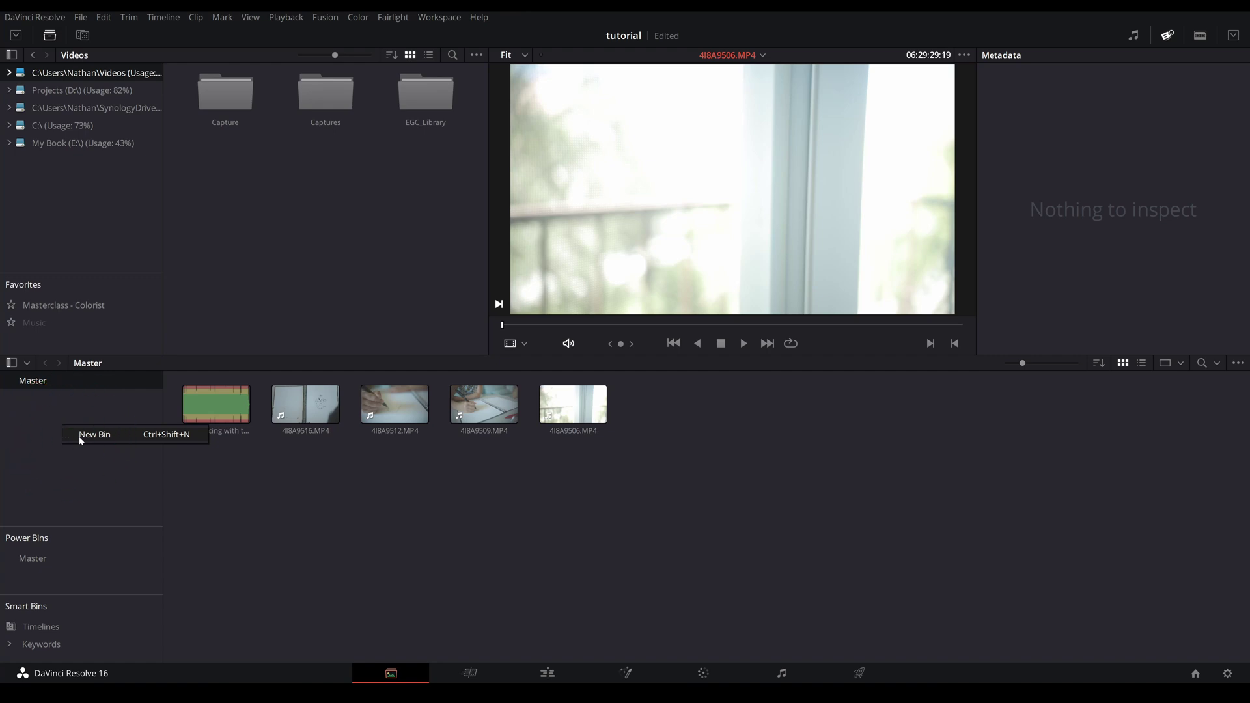
click(80, 438)
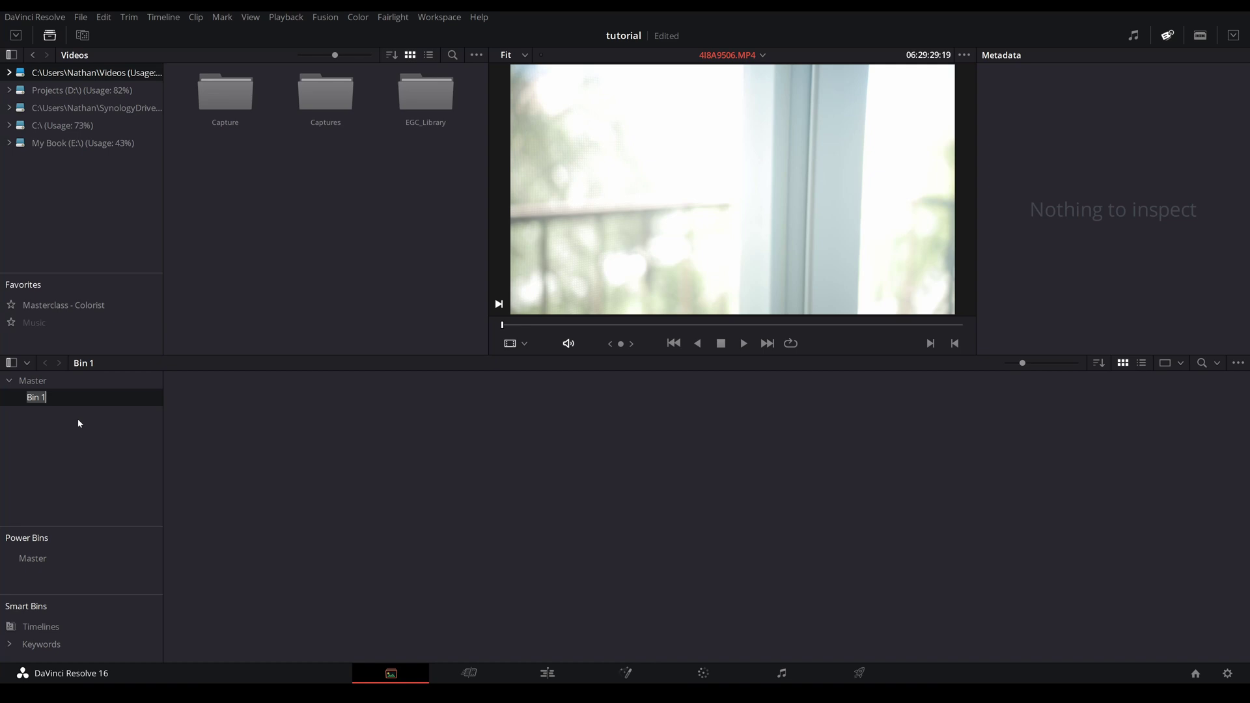
text(footage)
key(Return)
click(35, 384)
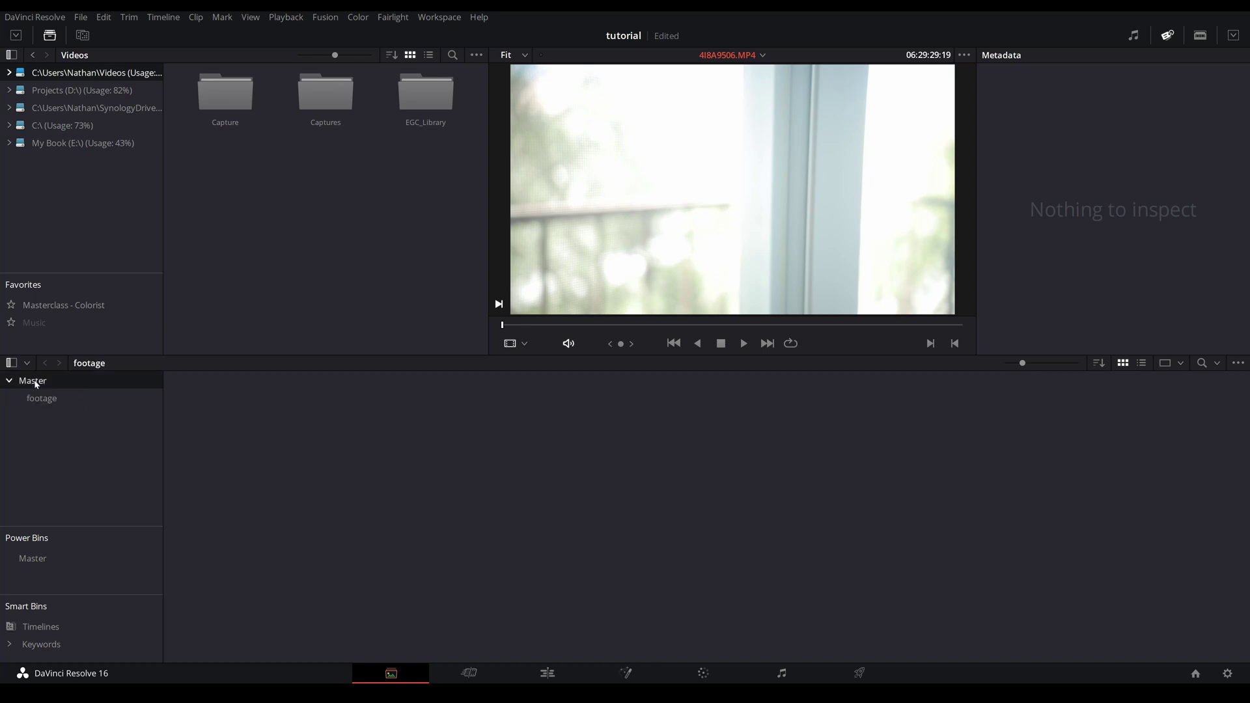
drag(388, 494, 748, 410)
drag(401, 405, 221, 407)
Step: Create a 'music' bin and move the audio track into it
right_click(52, 424)
click(73, 432)
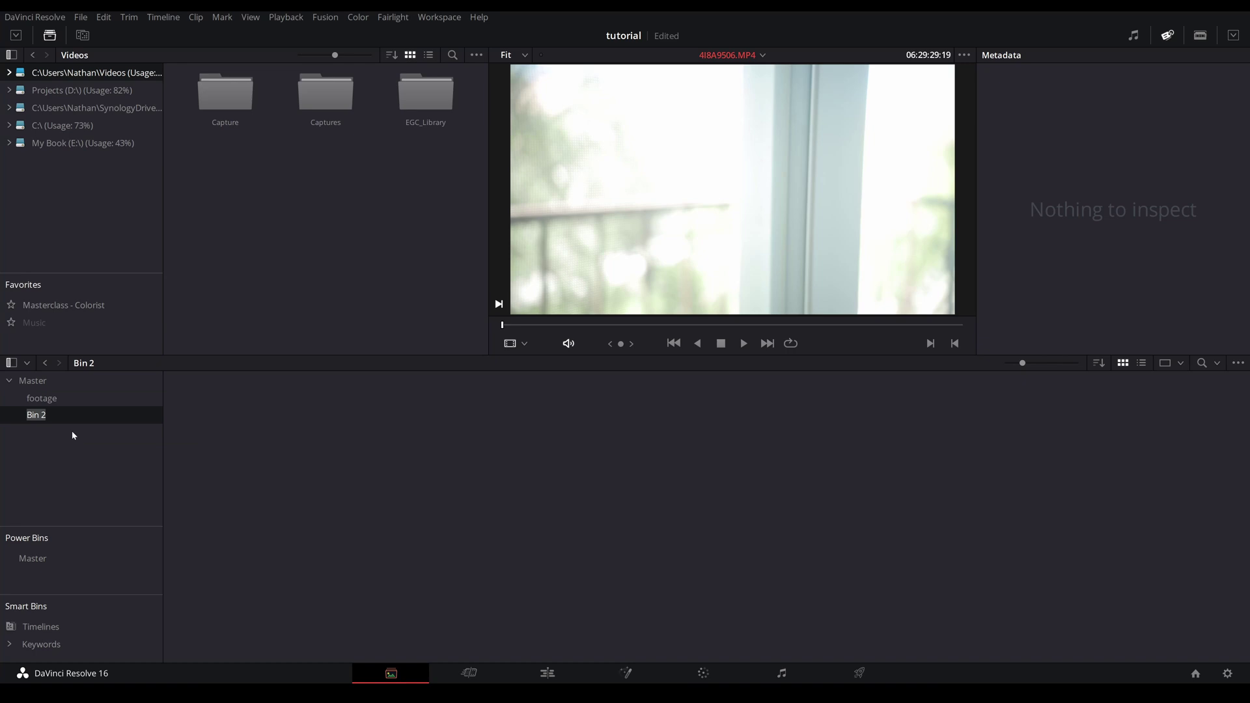
text(music)
key(Return)
click(33, 381)
drag(382, 420, 215, 410)
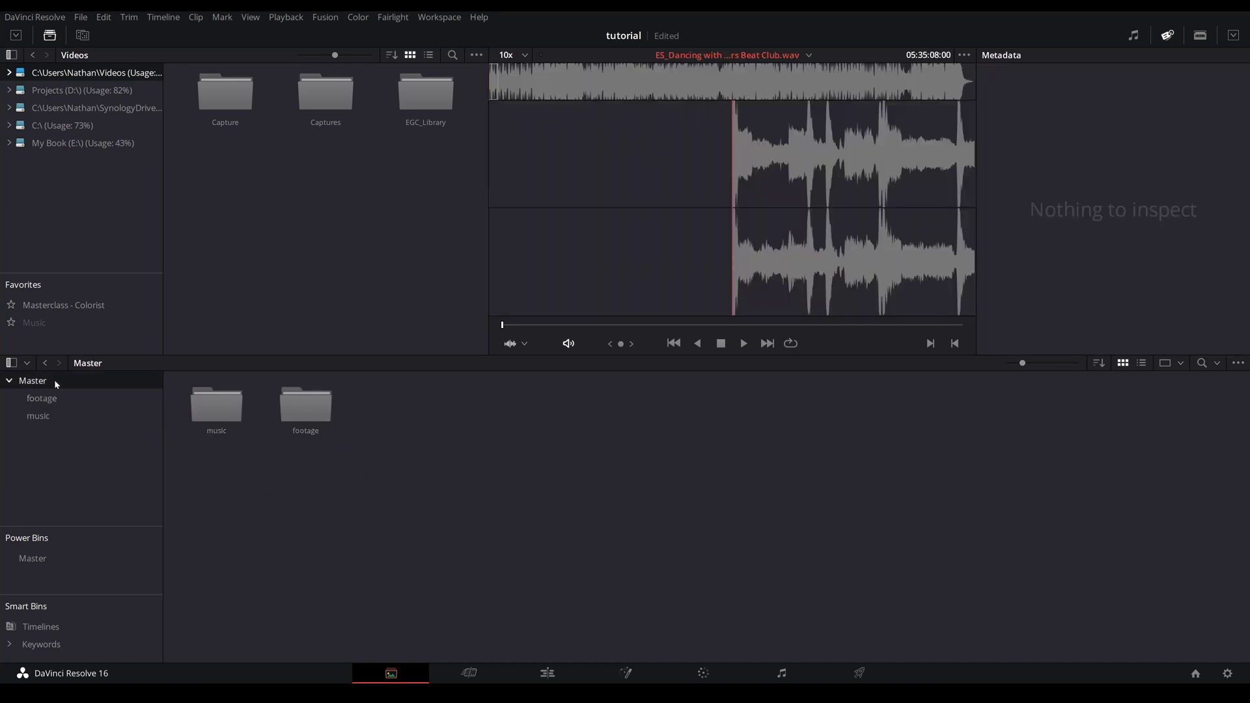
Step: Check that the footage bin holds the clips and the music bin the audio
click(37, 400)
click(38, 416)
click(42, 399)
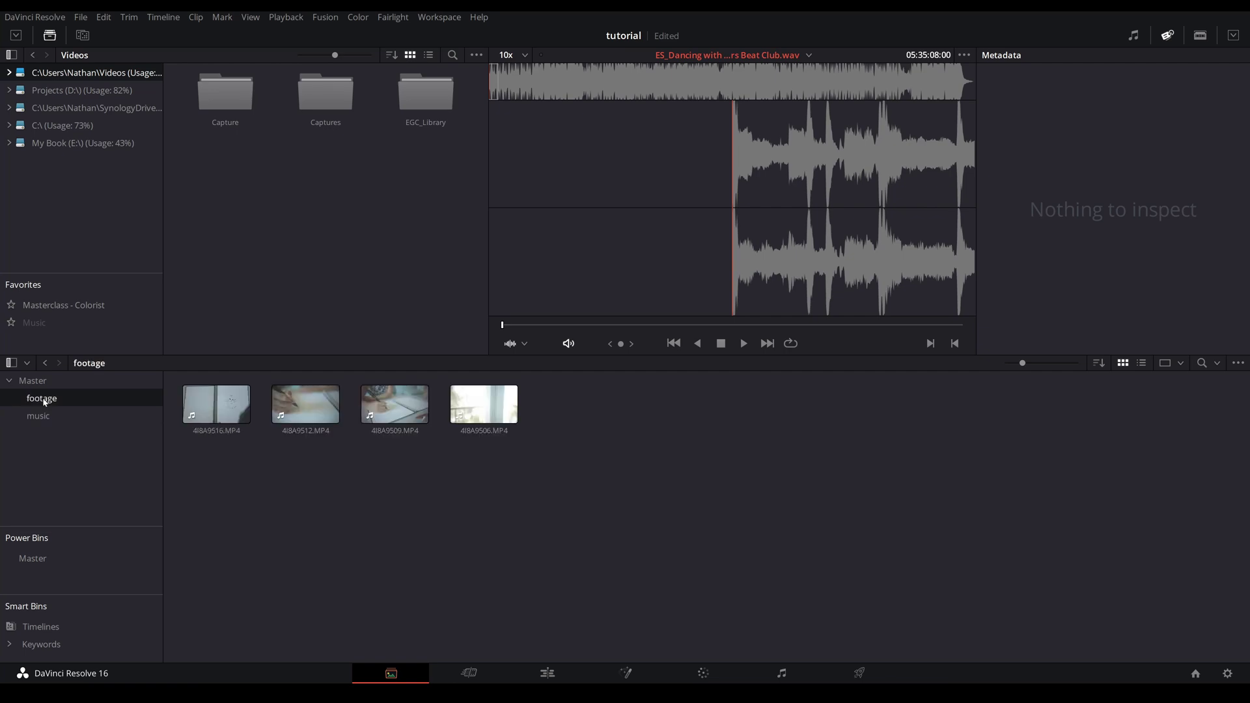
click(45, 418)
click(45, 399)
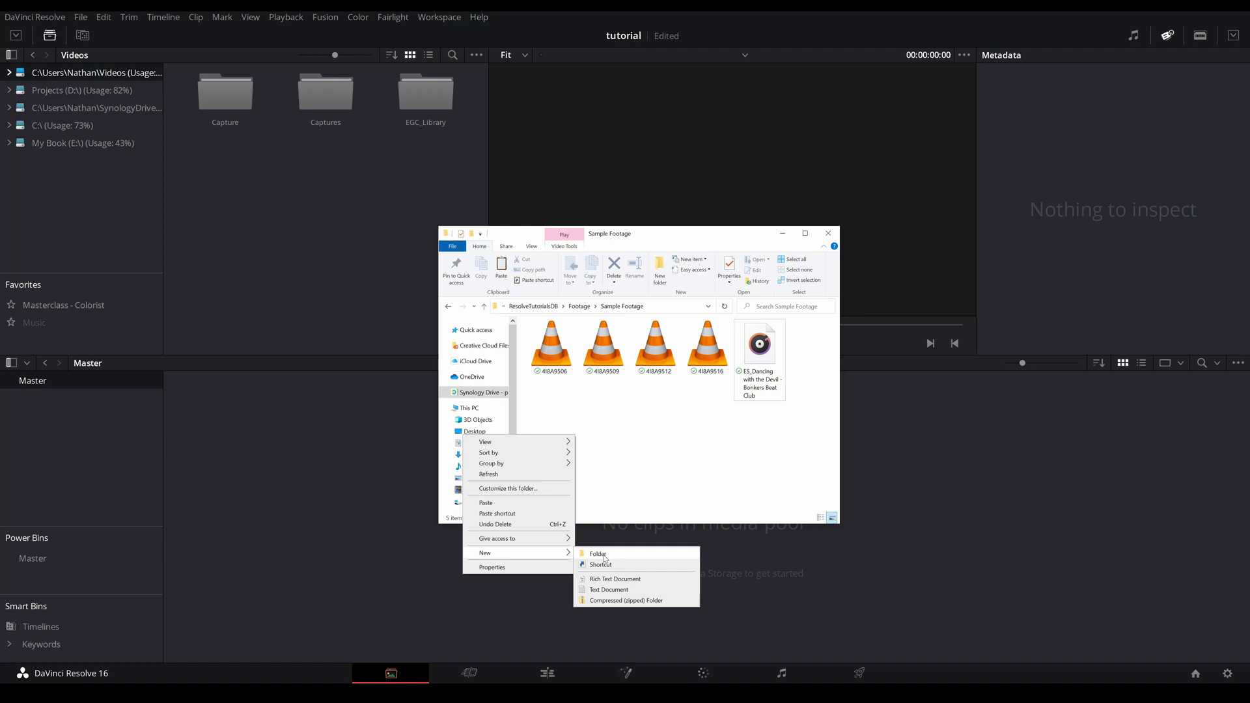
Step: Create a 'footage' folder in Sample Footage and move the four MP4 clips into it
click(603, 555)
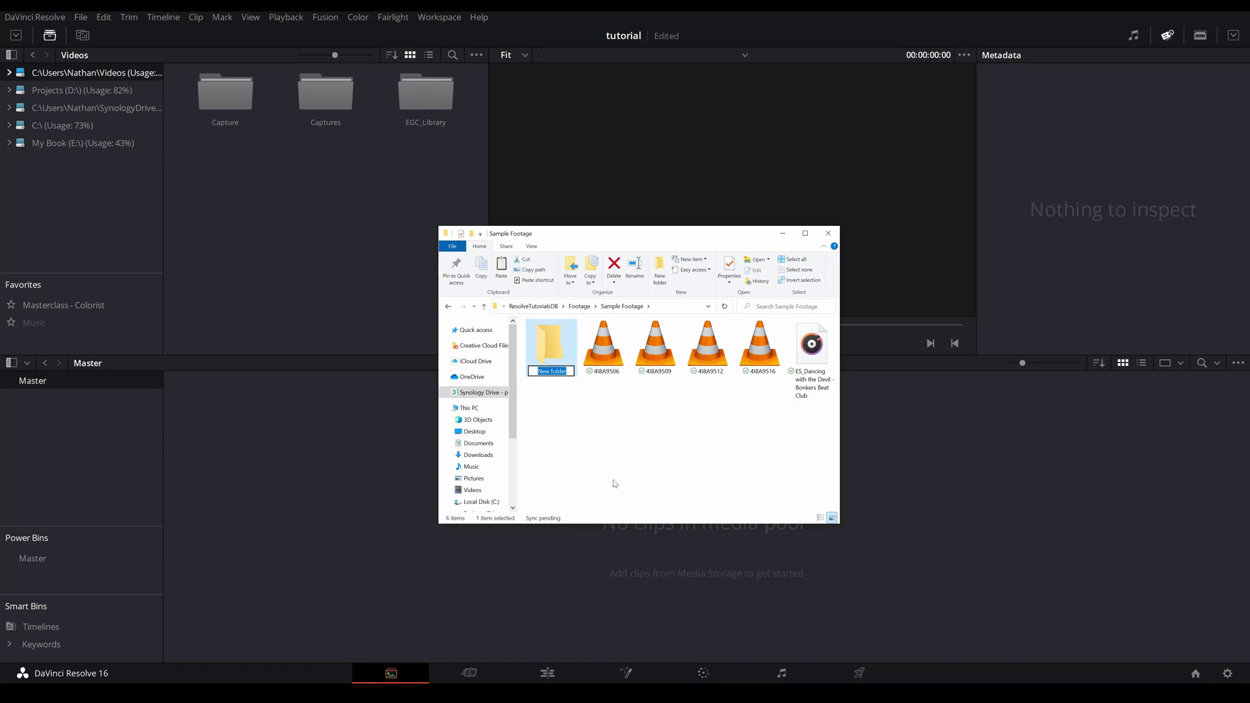
text(footage)
click(614, 483)
click(603, 356)
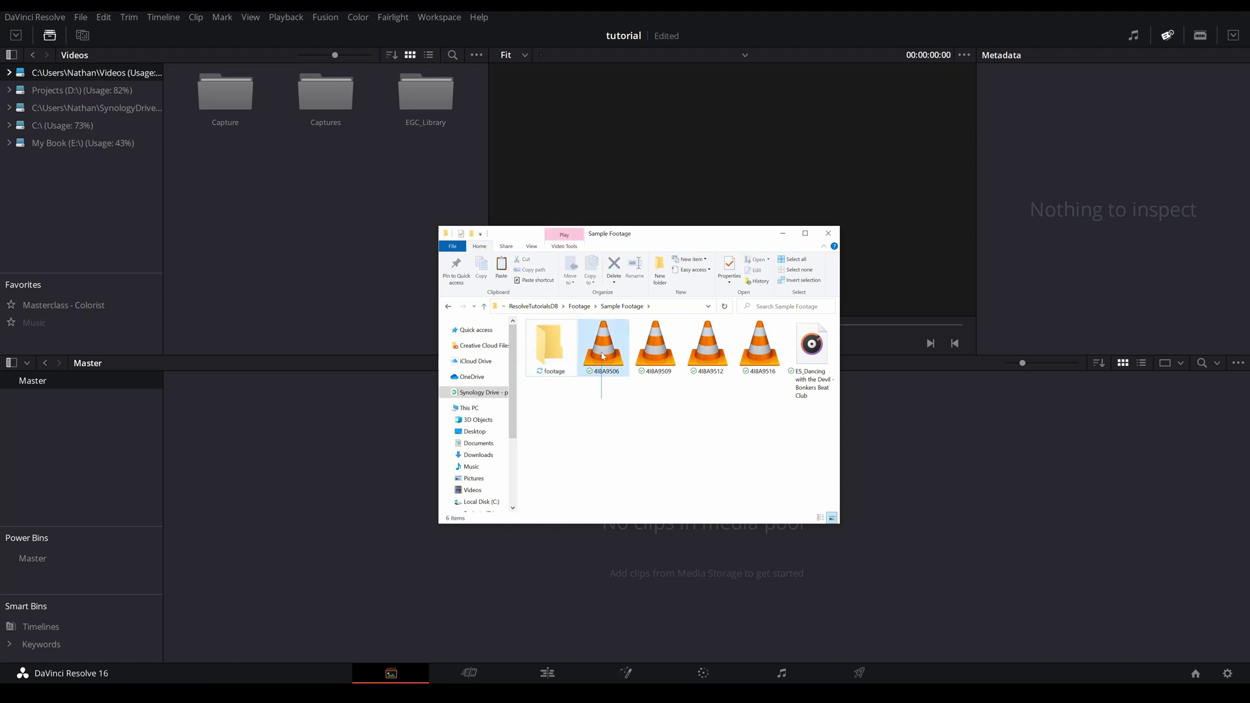
drag(602, 357, 781, 326)
drag(654, 352, 561, 364)
Step: Move the ES_Dancing audio file into the music folder and drag both folders toward Resolve
click(644, 376)
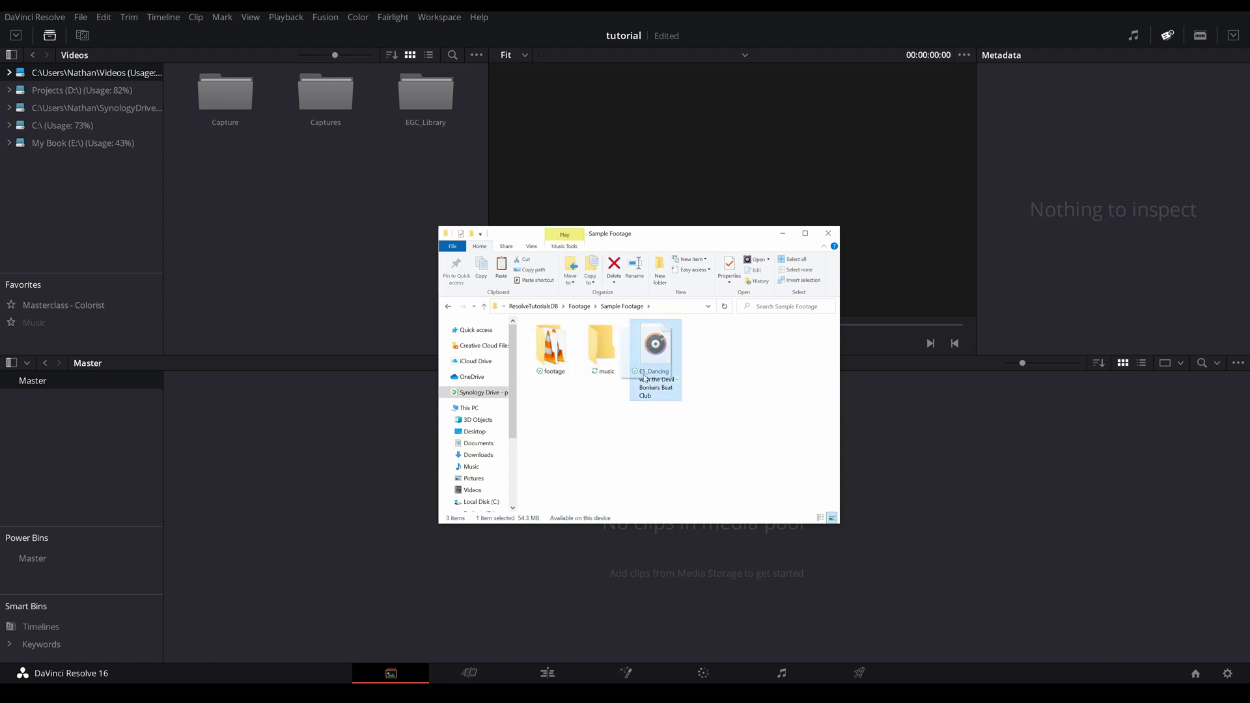
drag(644, 376, 604, 362)
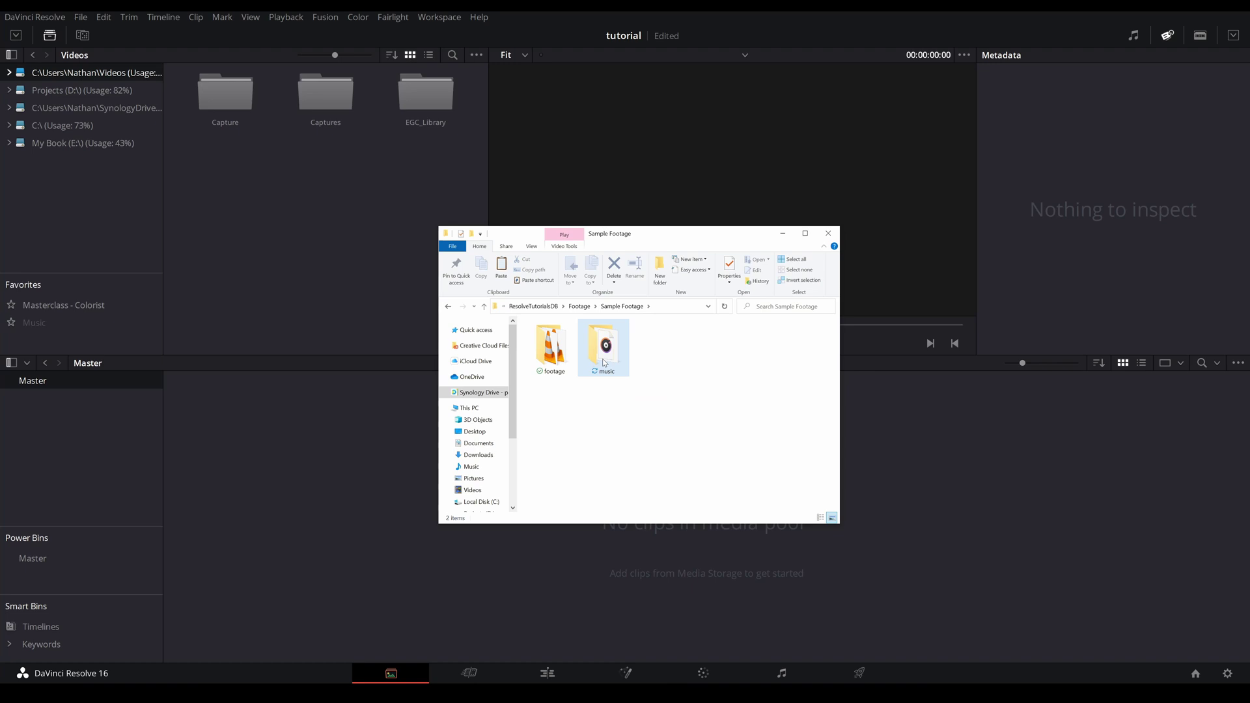
drag(686, 238, 929, 217)
drag(921, 315, 774, 414)
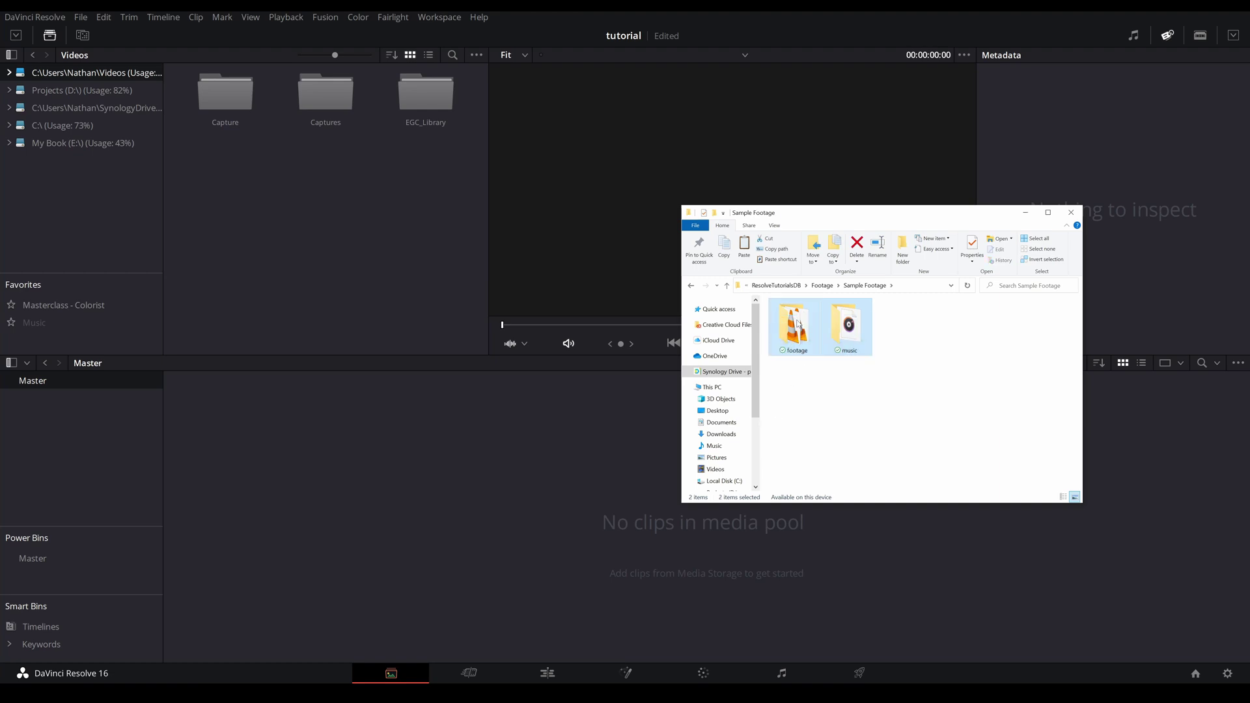
drag(799, 323, 508, 528)
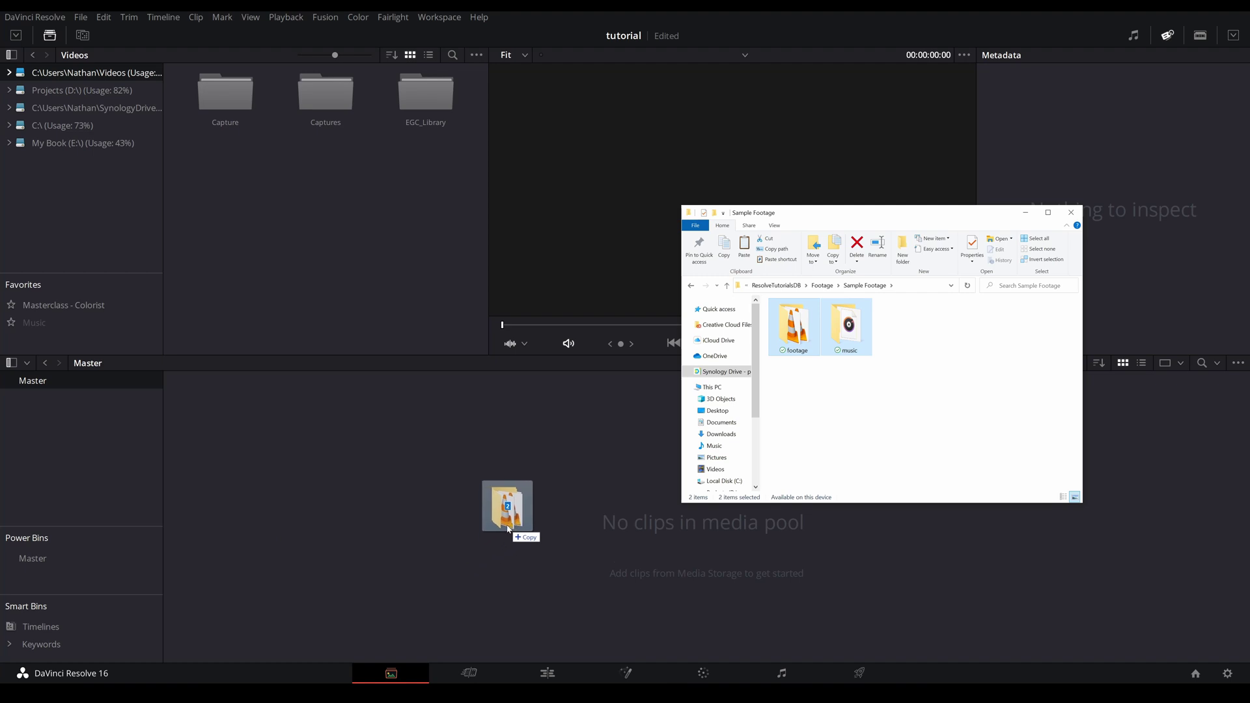
Step: Drop the footage and music folders into the media pool with Don't change frame rate, then verify both bins
drag(508, 528, 509, 529)
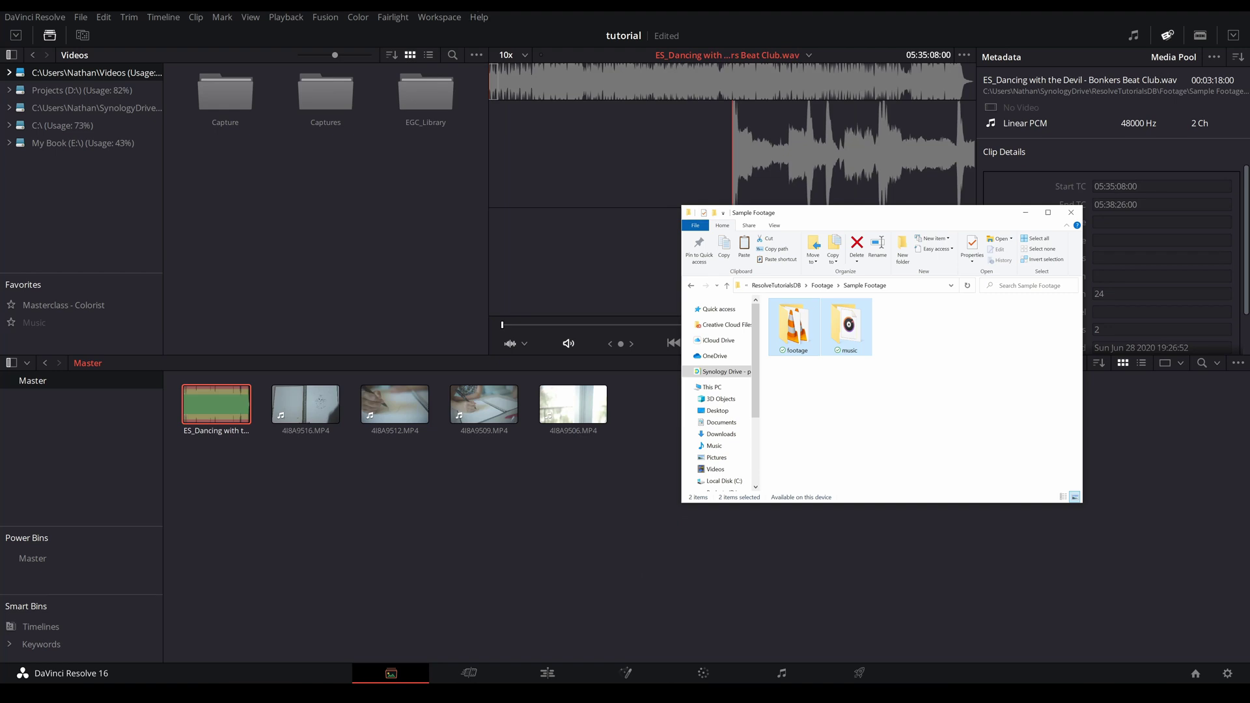
click(675, 405)
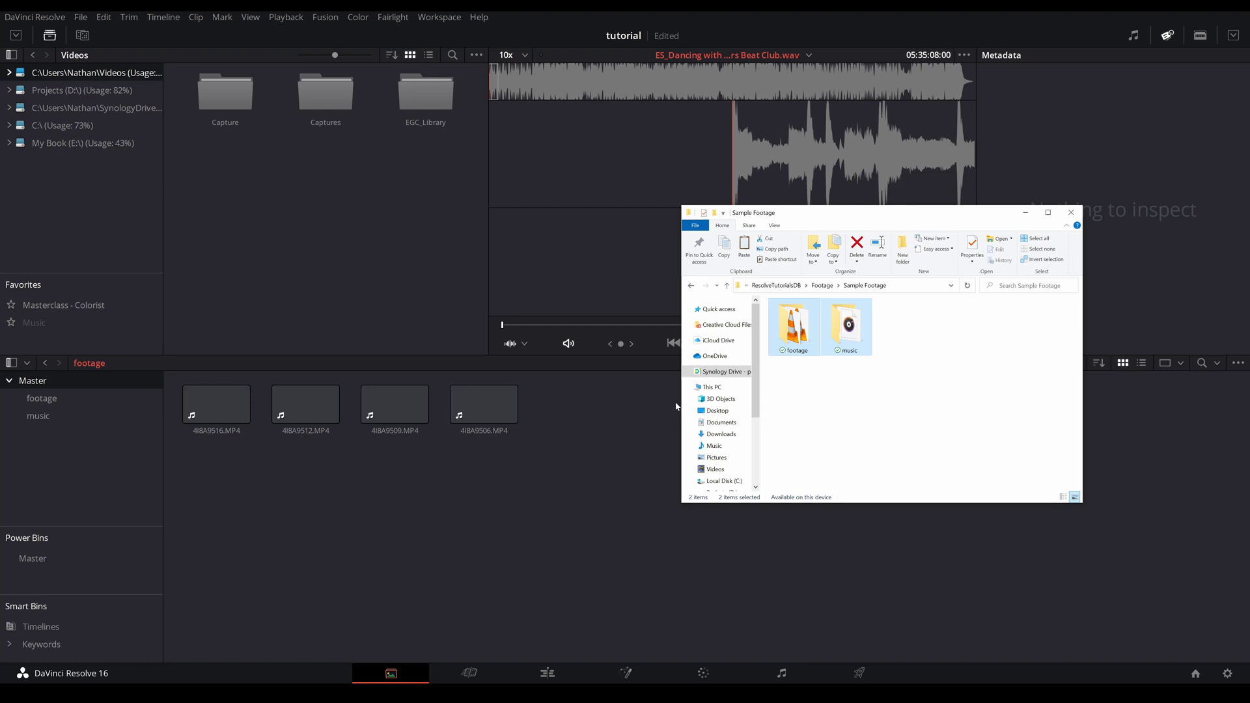
click(37, 416)
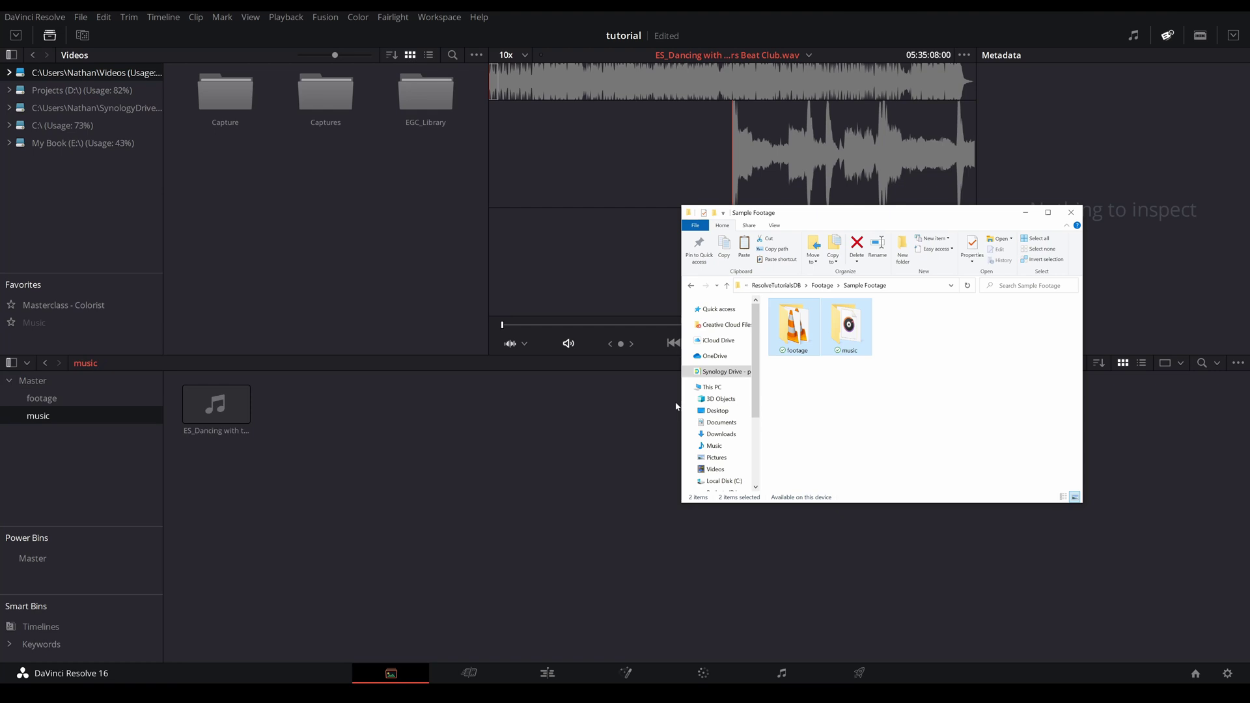
click(43, 398)
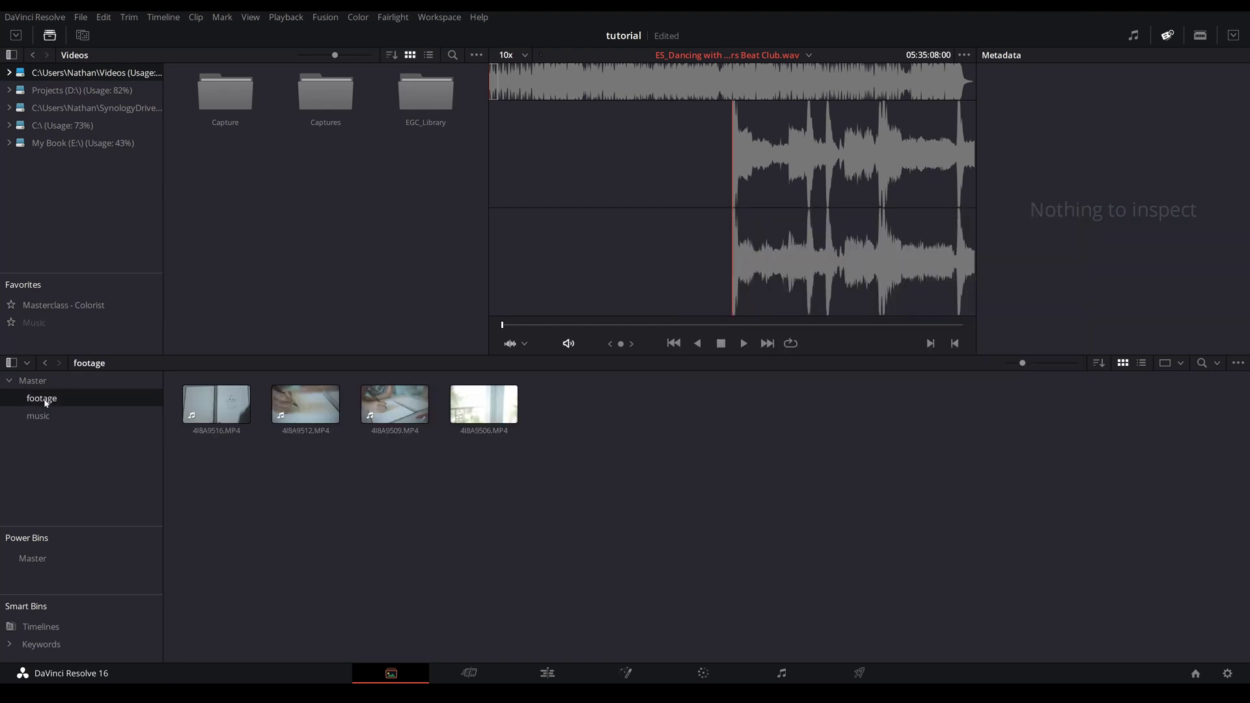
click(45, 422)
click(43, 401)
click(45, 420)
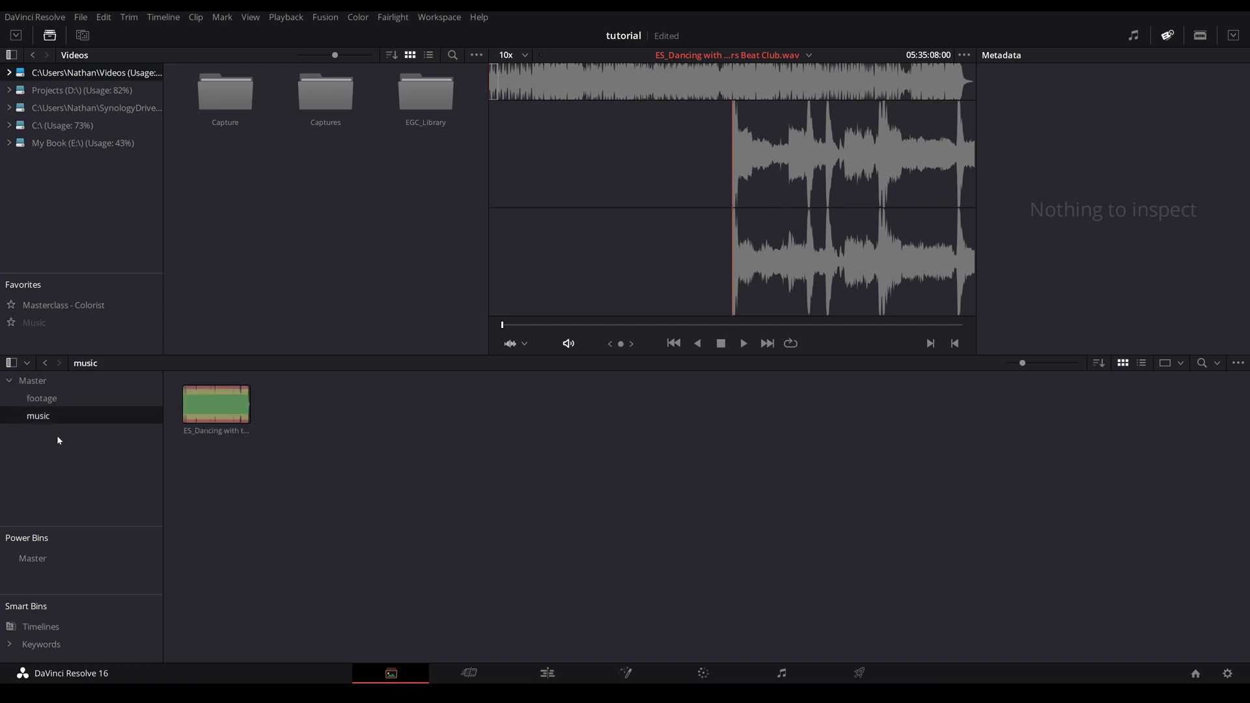
click(36, 384)
click(470, 674)
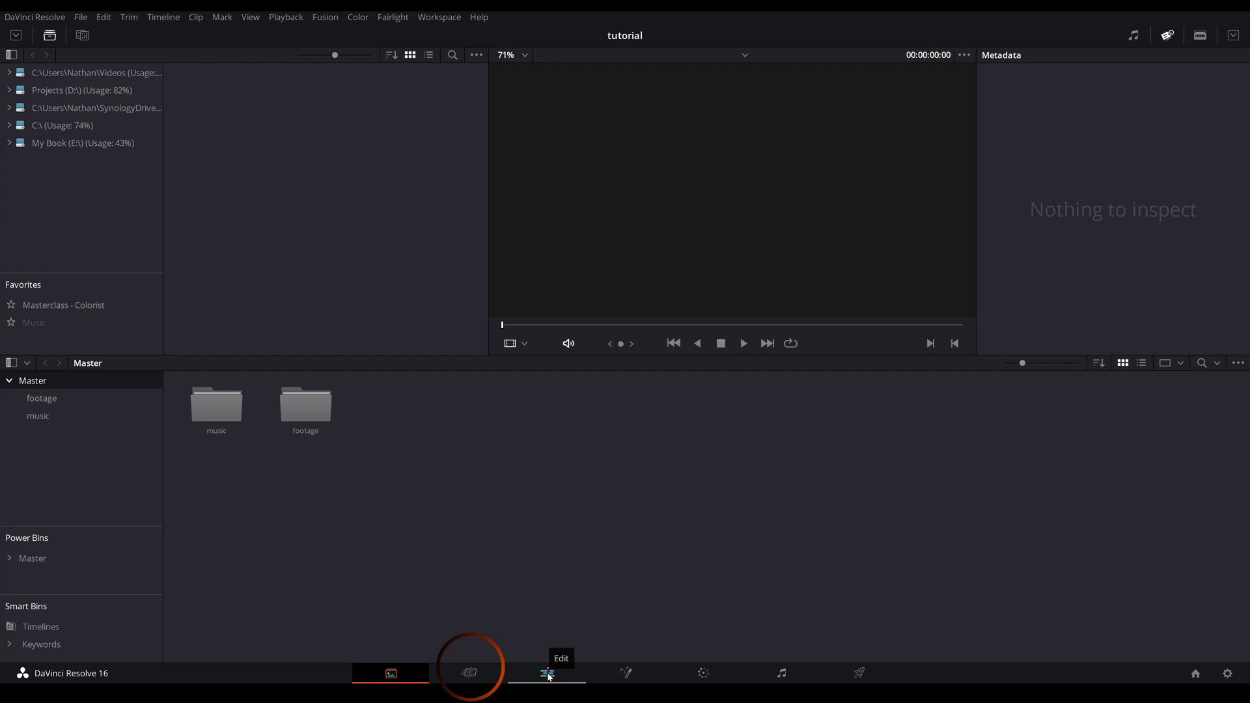
Step: On the Cut page, open the footage bin and select clips 4I8A9516 and 4I8A9512
click(470, 673)
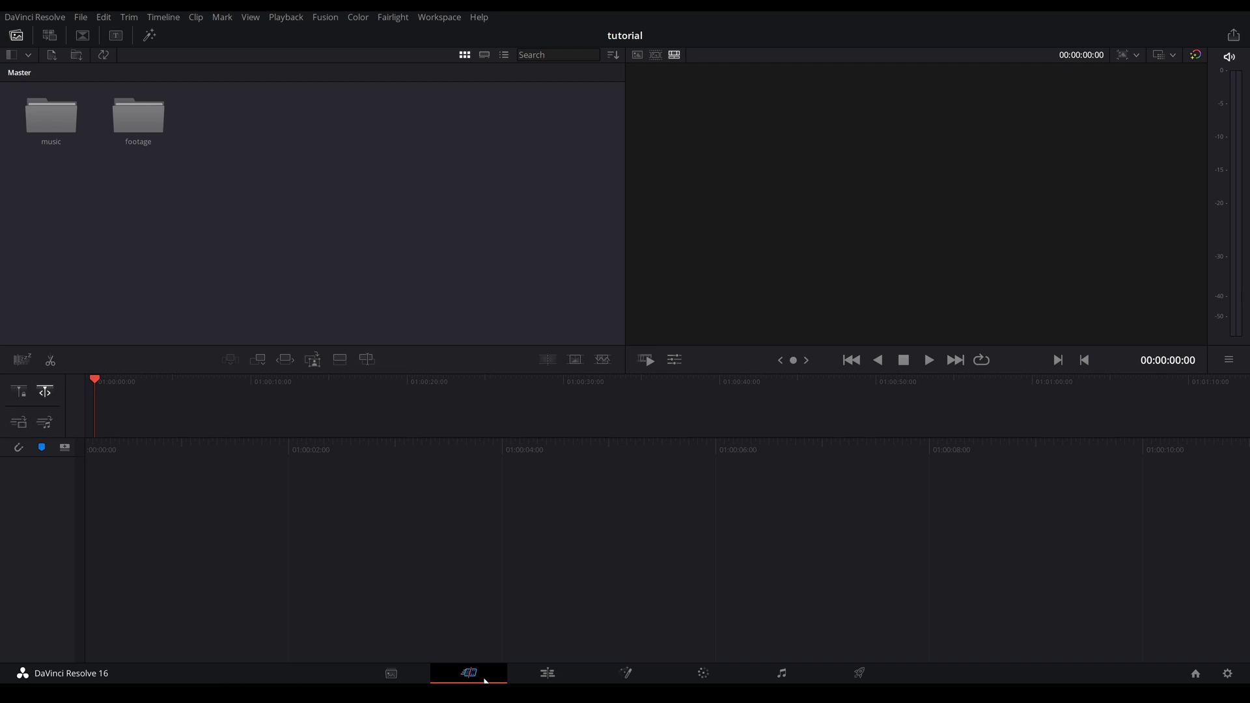
double_click(138, 117)
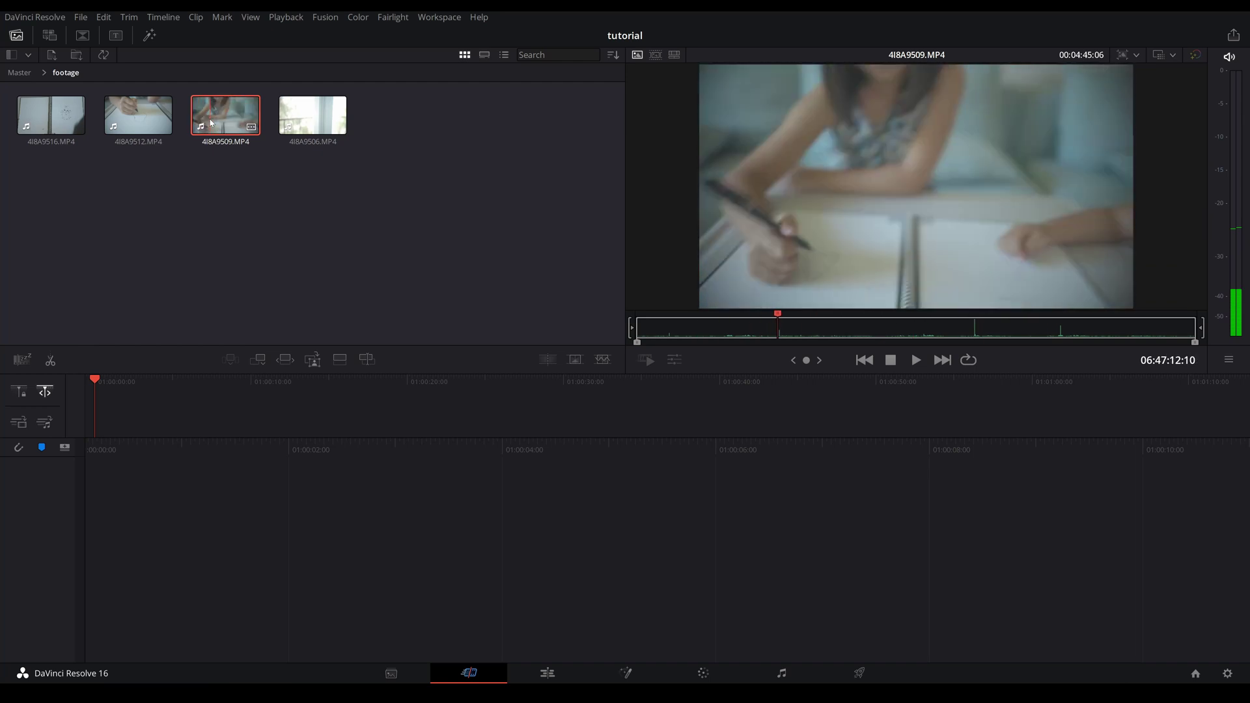
drag(150, 196, 148, 577)
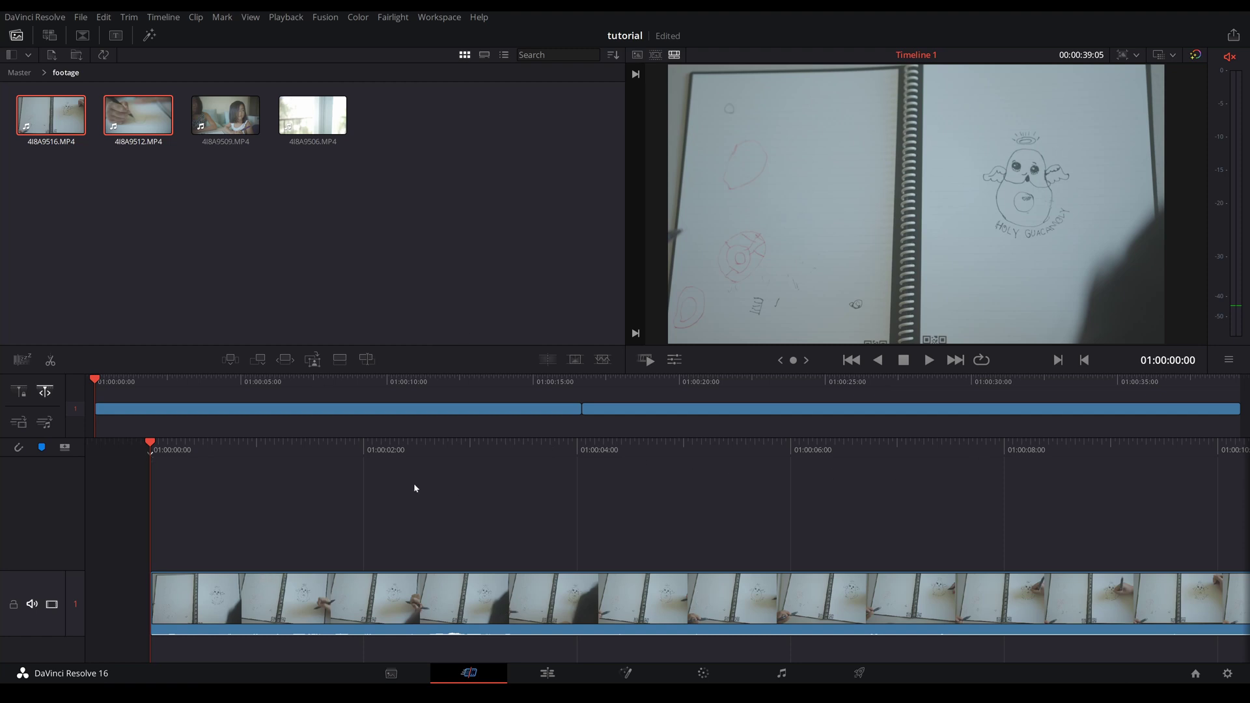
Step: Lock the playhead in place and position it at about 14 seconds, near the cut point
drag(403, 450, 679, 450)
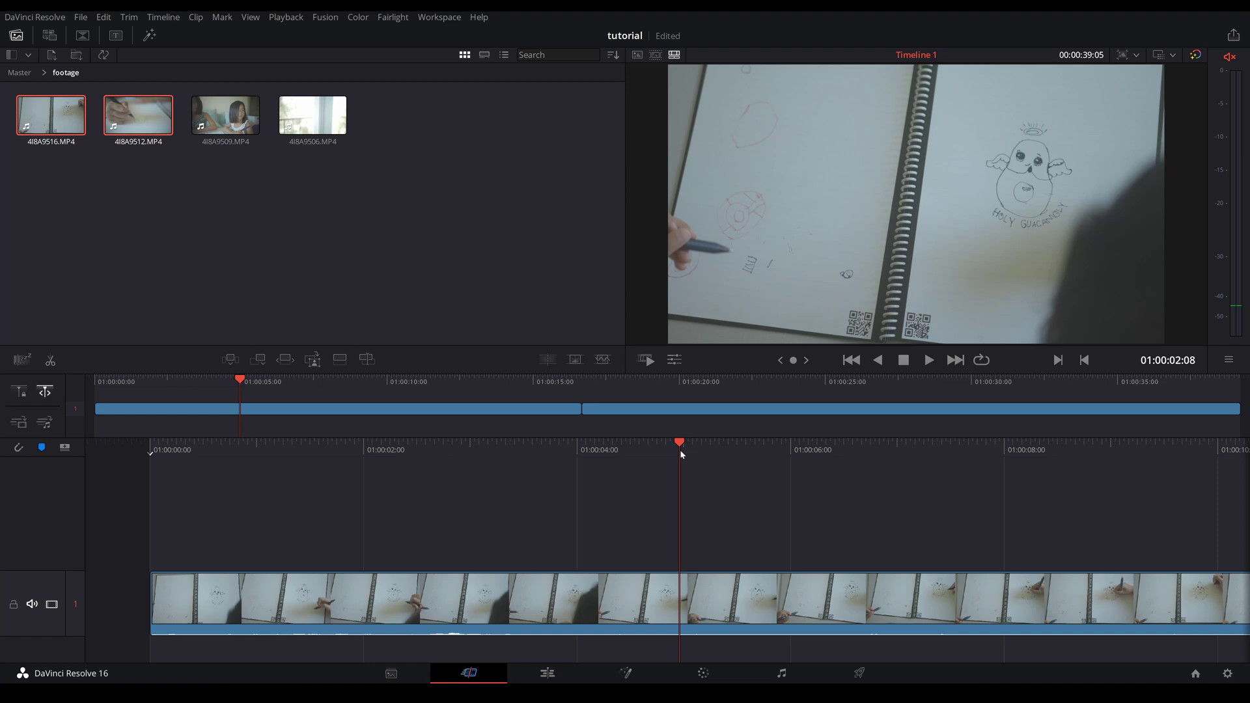
drag(872, 448, 839, 448)
click(20, 393)
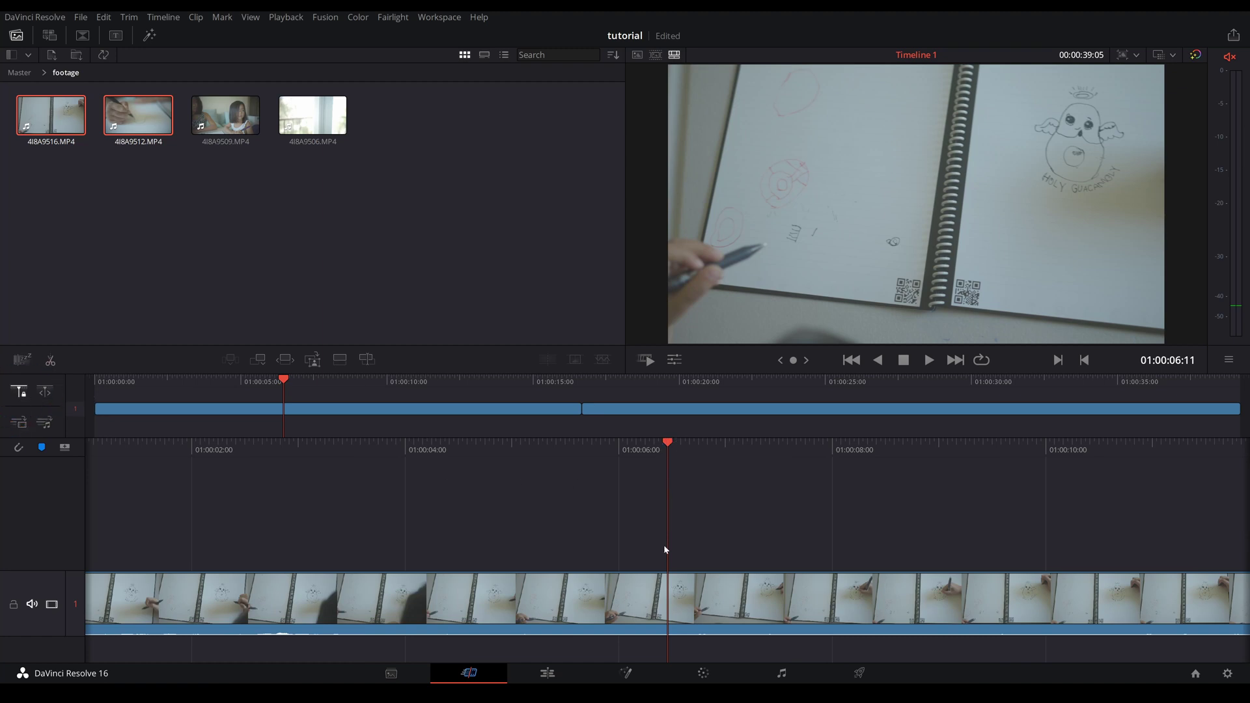
drag(543, 449, 315, 432)
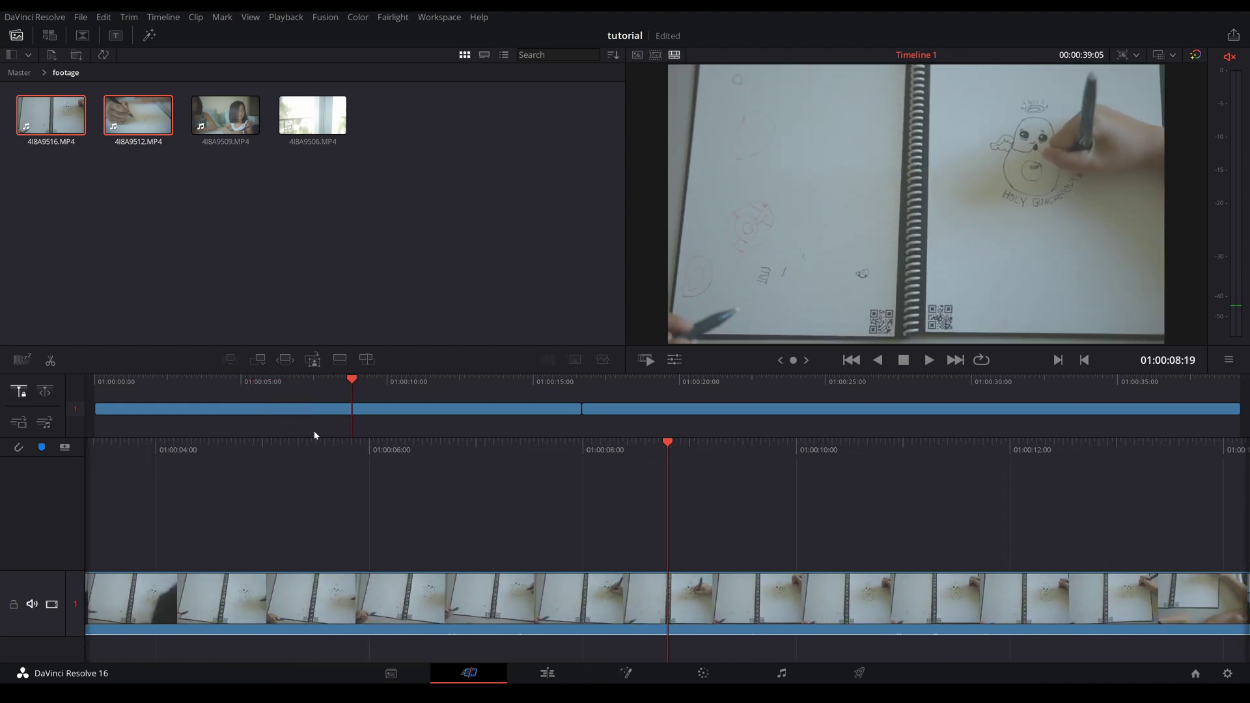
click(225, 388)
click(479, 384)
click(749, 387)
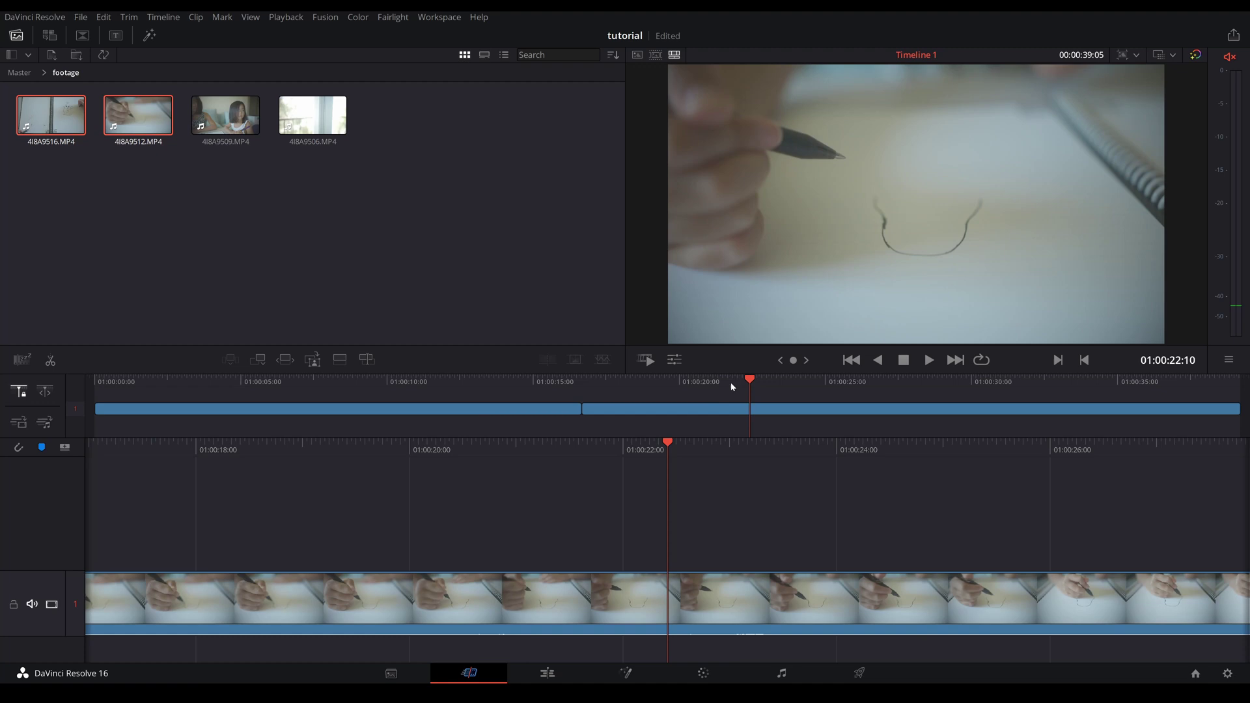
click(539, 388)
click(492, 382)
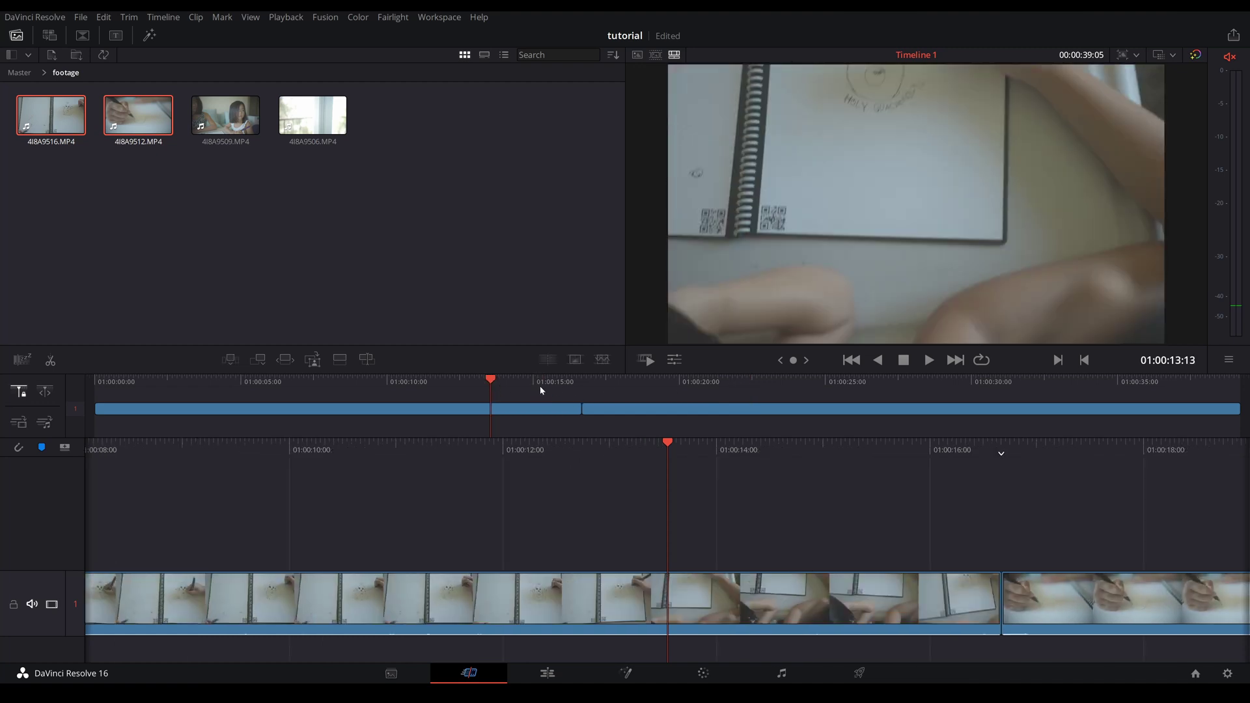
click(473, 379)
click(521, 382)
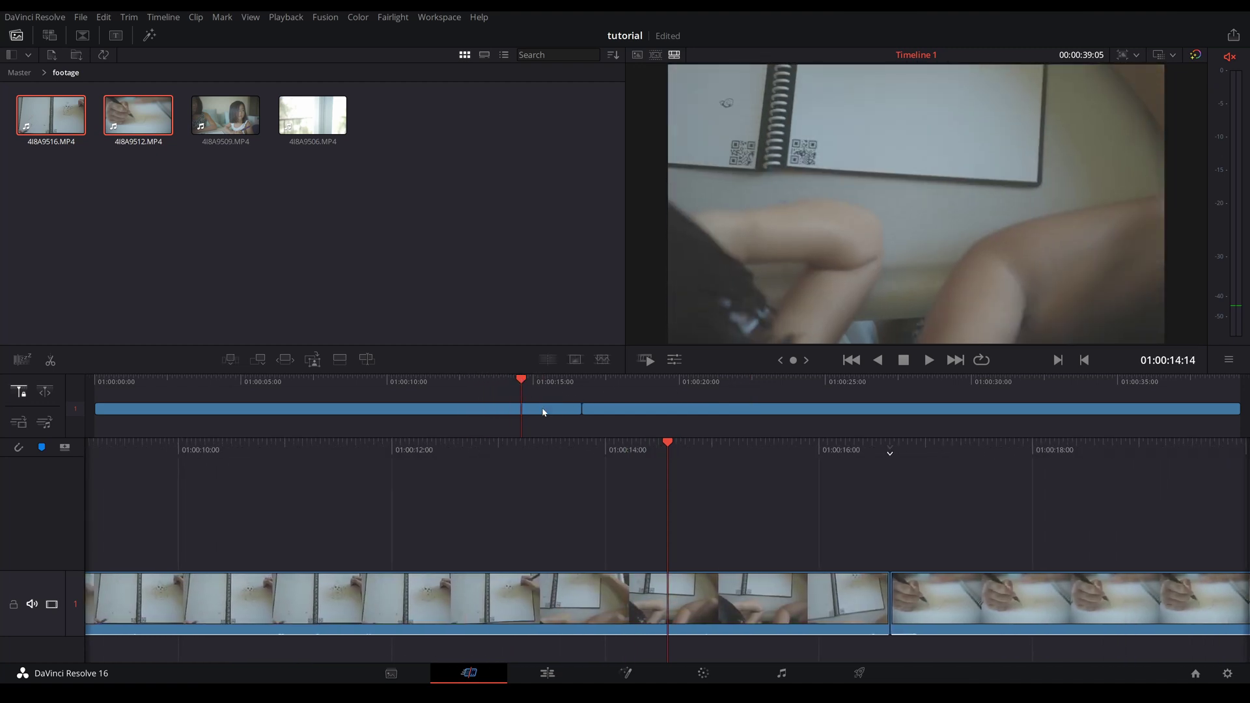
Step: Trim the first clip's tail and the second clip's head to the playhead so the timeline runs 29:21
click(543, 411)
mouse_move(522, 383)
mouse_down()
mouse_move(614, 385)
mouse_move(544, 392)
mouse_up()
key(ctrl+z)
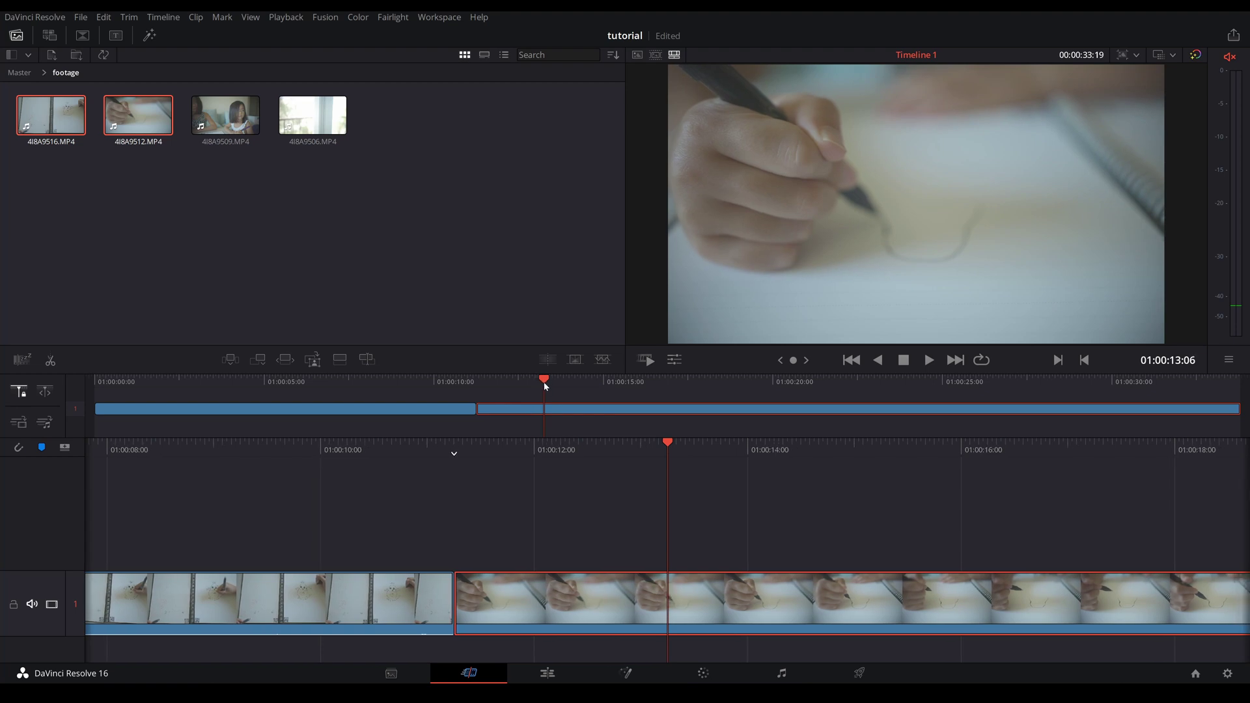
mouse_move(540, 385)
mouse_down()
mouse_move(623, 383)
mouse_move(608, 383)
mouse_up()
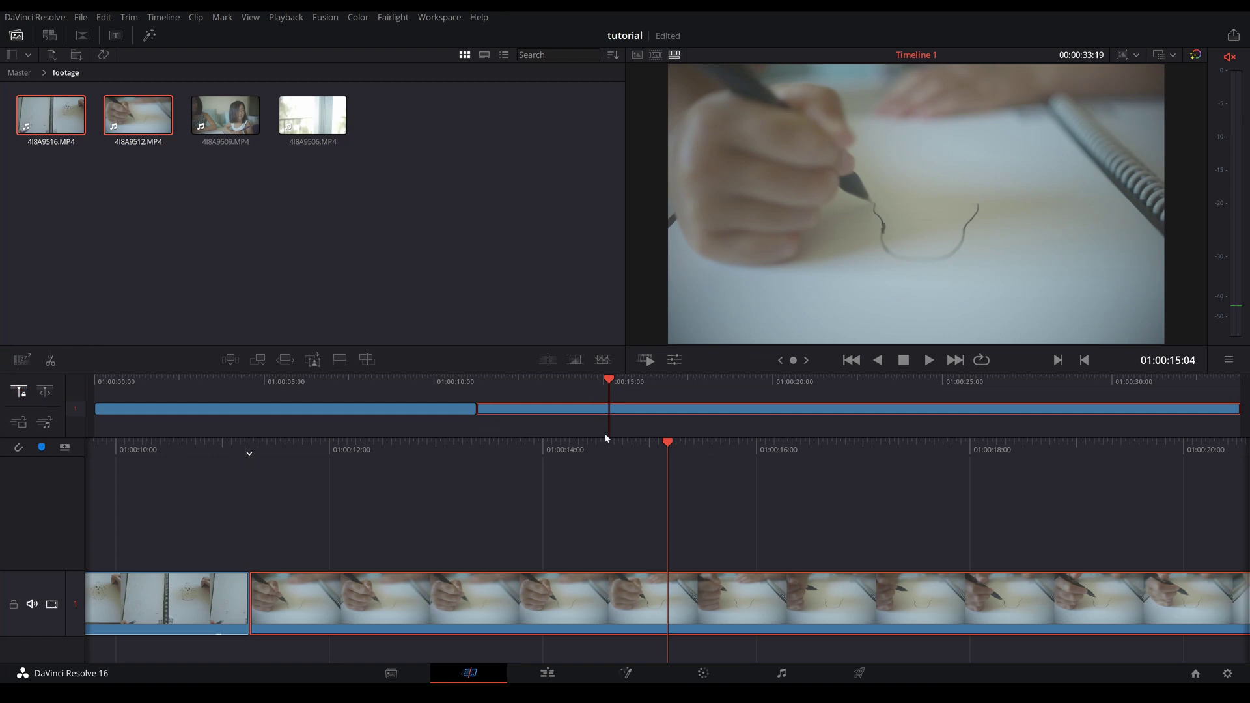
key(shift+bracketleft)
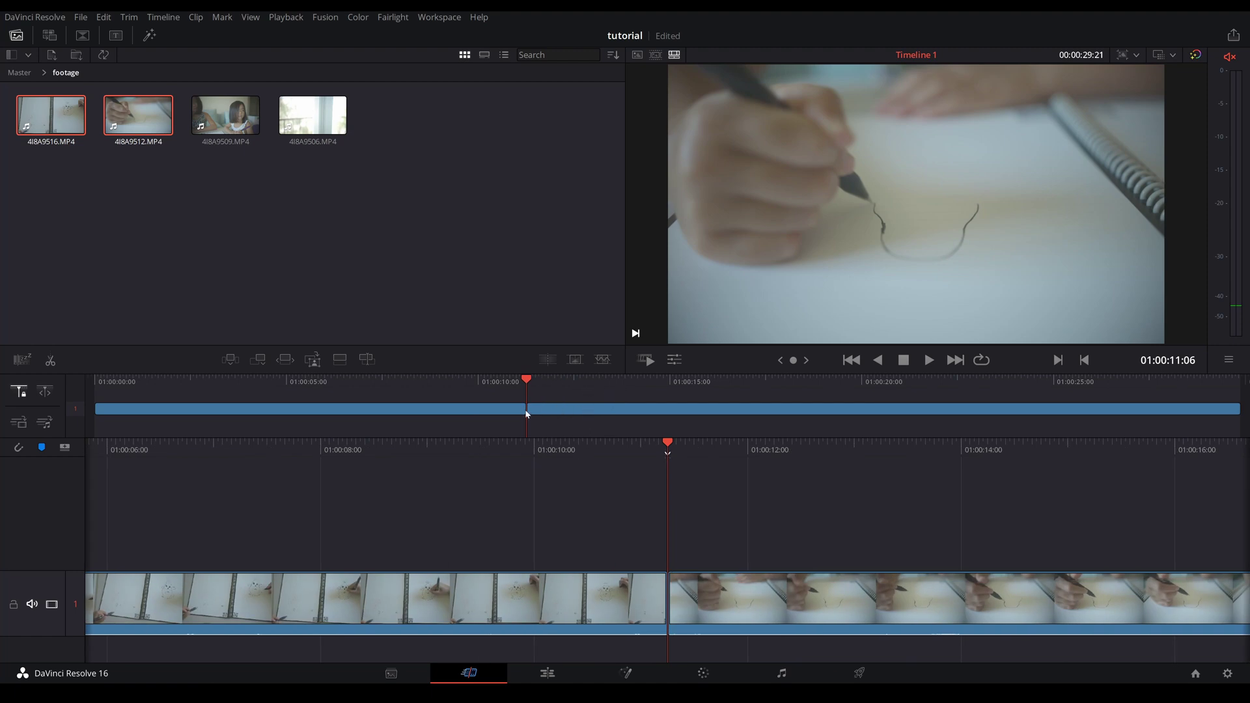
drag(498, 404, 530, 381)
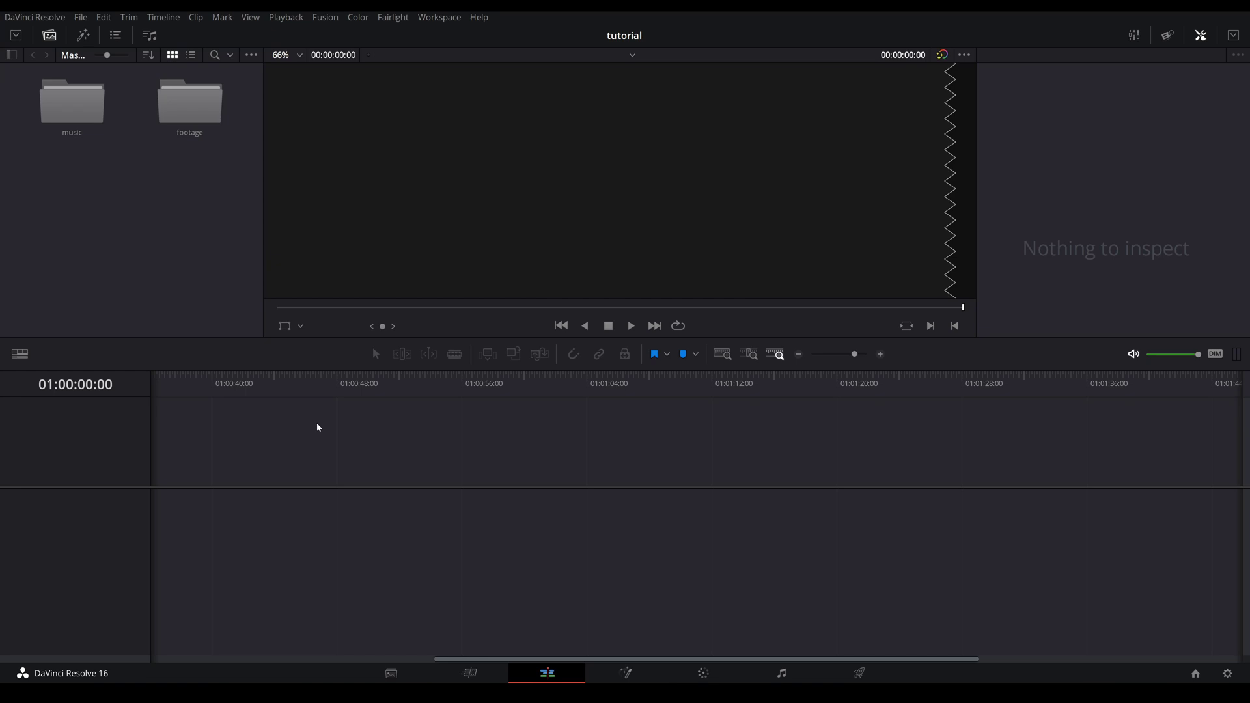
Step: Open the footage bin and drag 4I8A9516.MP4 onto a new timeline's Video 1 and Audio 1
click(50, 35)
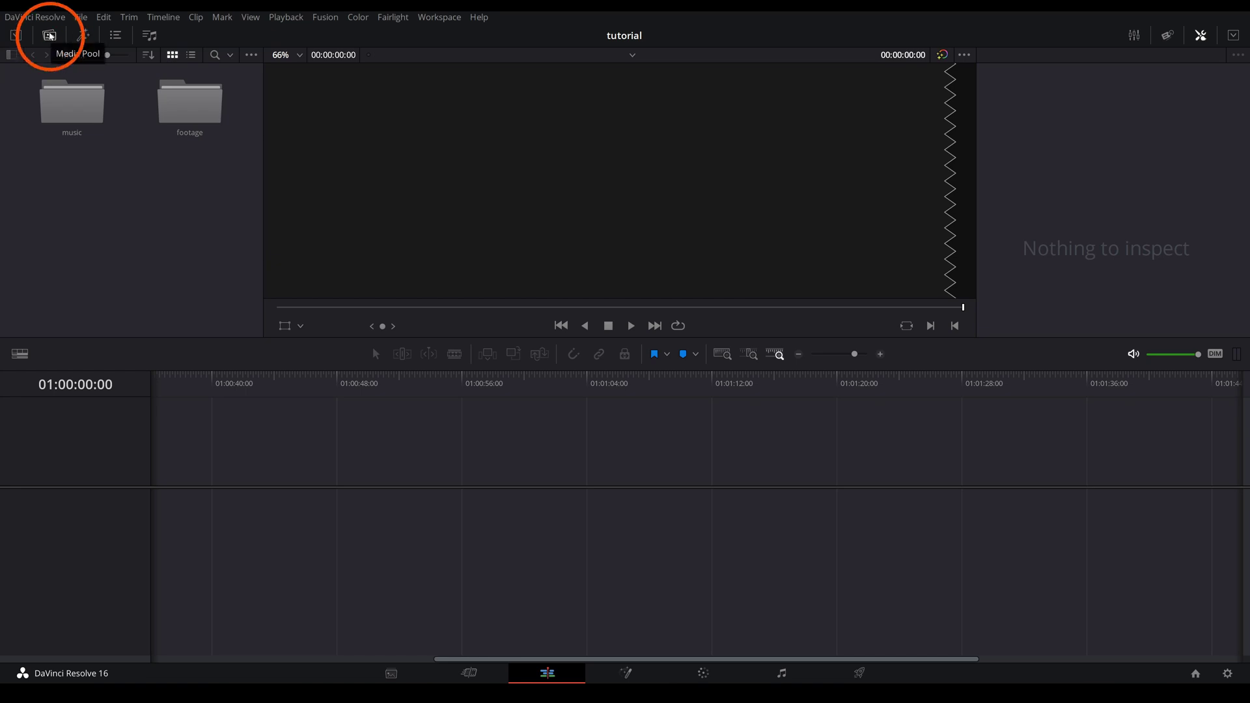
click(50, 36)
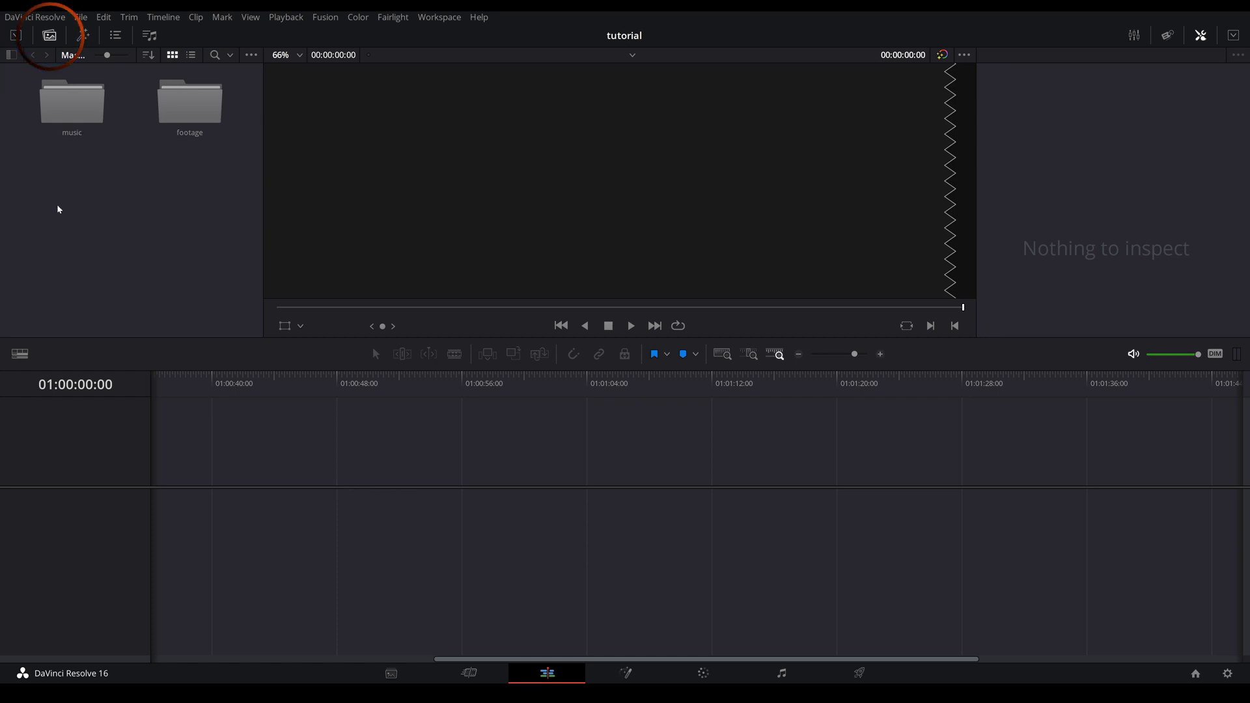
click(11, 56)
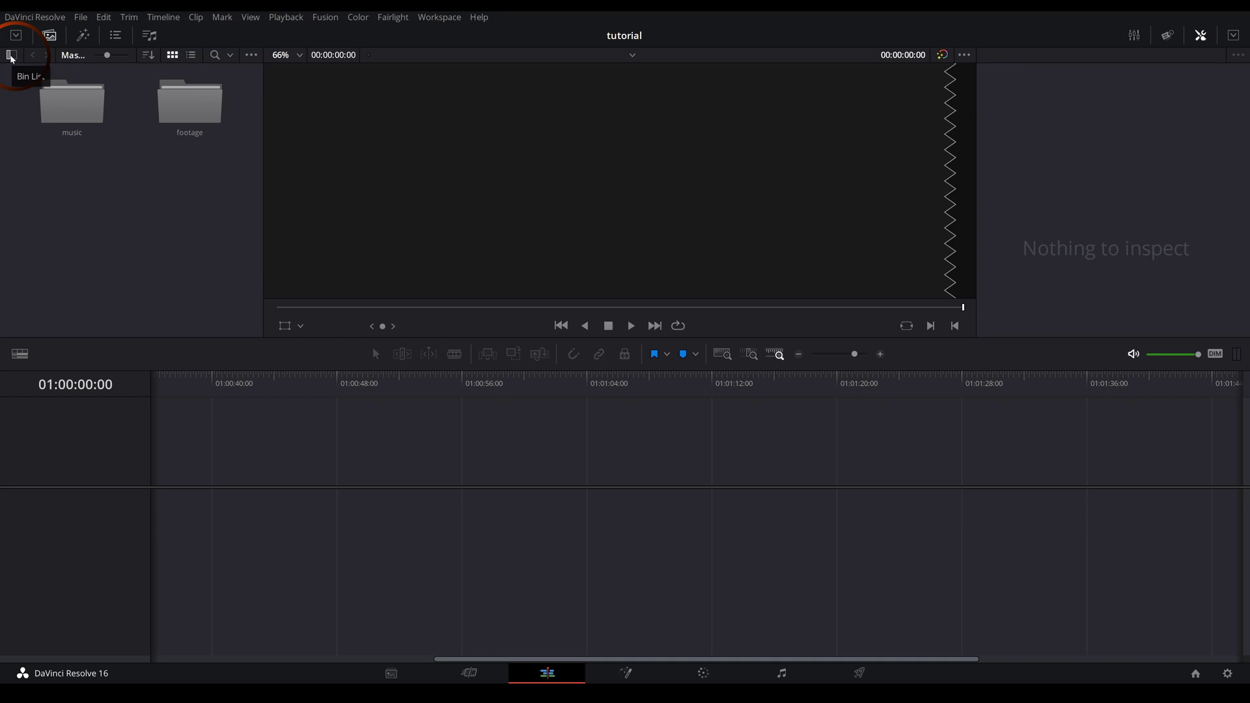
click(11, 55)
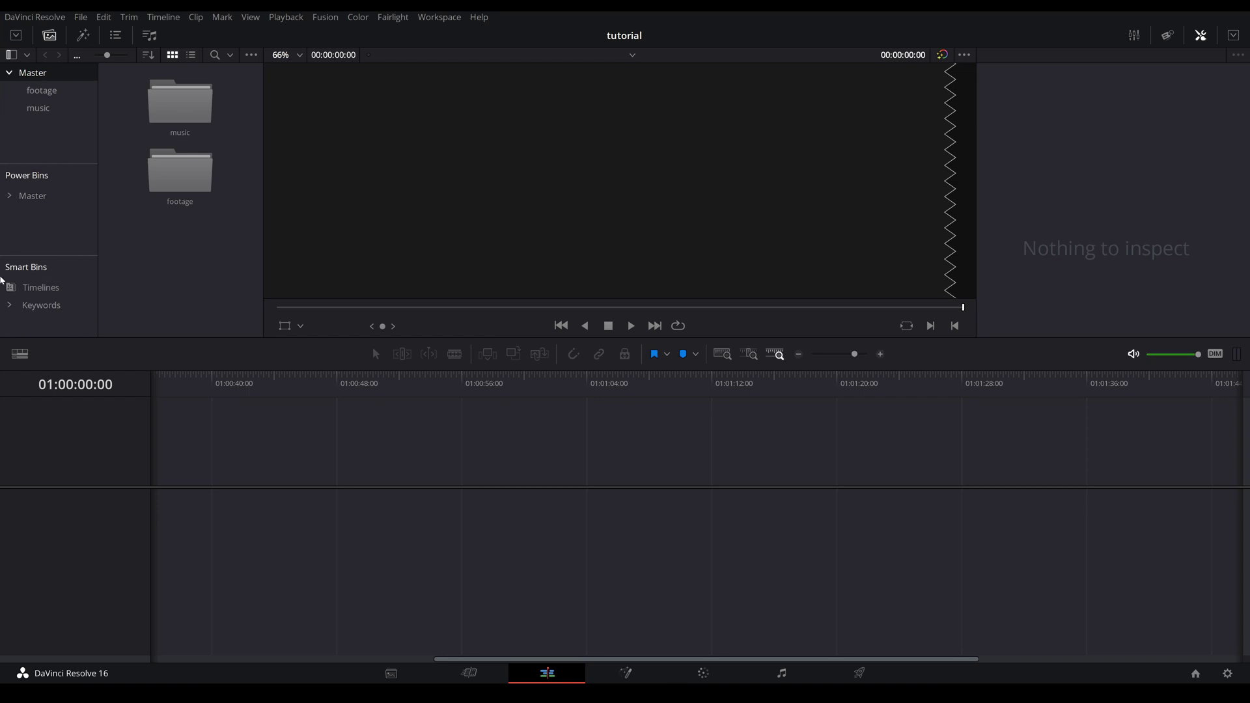
click(41, 90)
drag(176, 104, 154, 507)
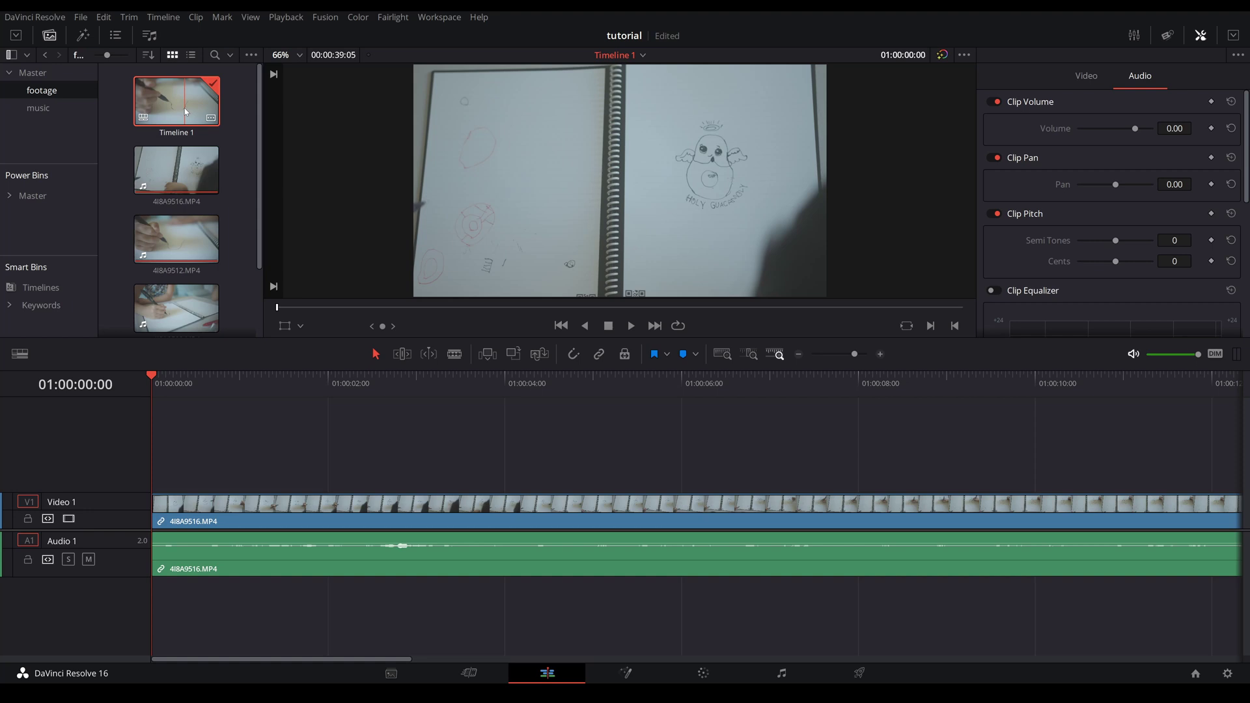
Step: Toggle the media pool between full and short height, then show and hide the audio mixer
click(16, 35)
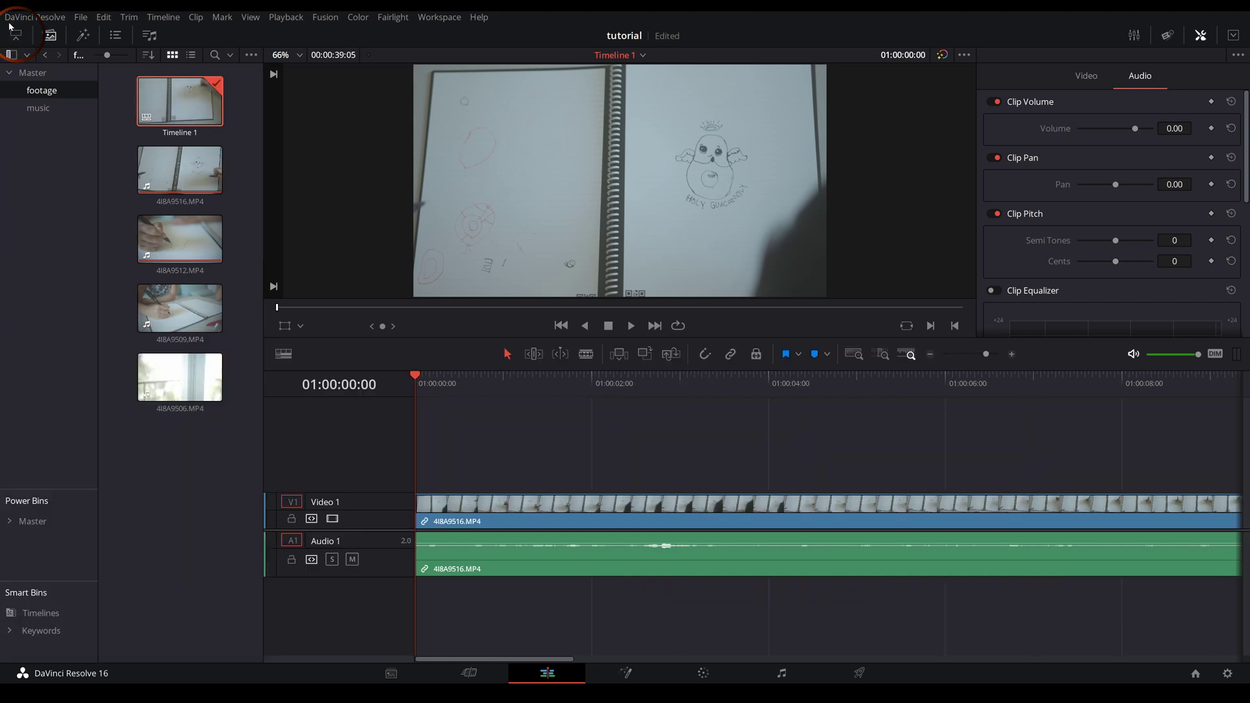
click(17, 38)
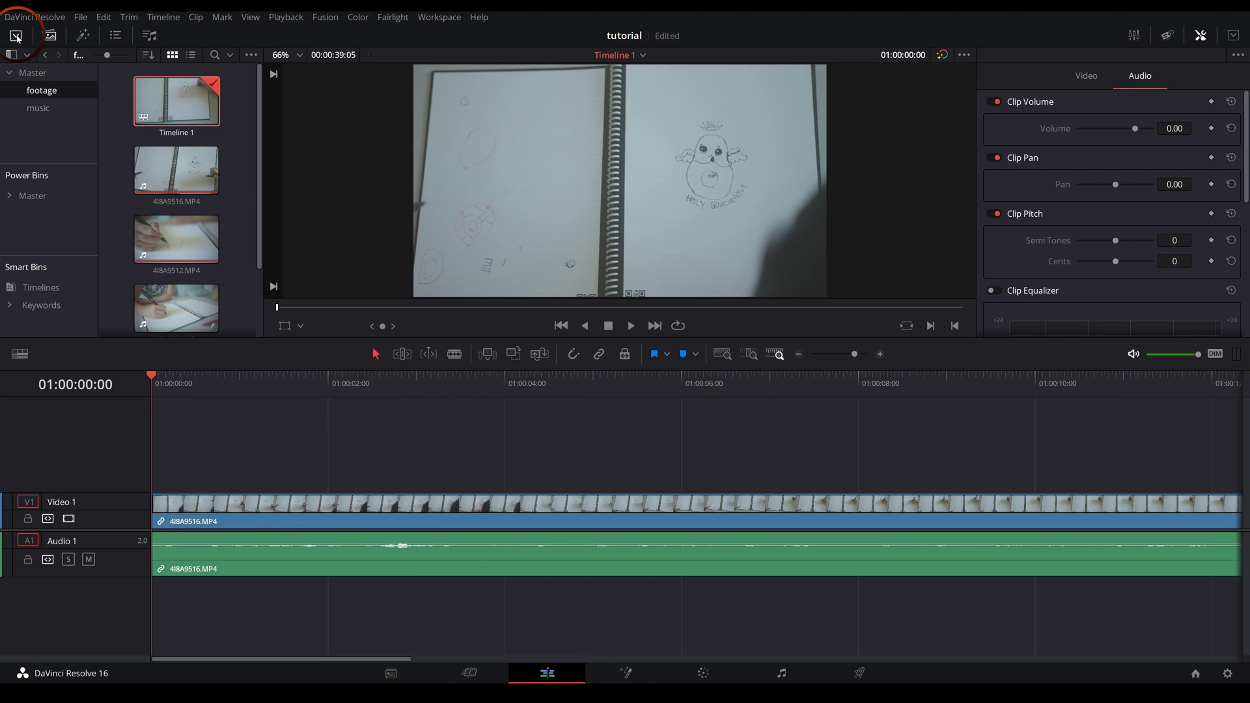
click(17, 38)
click(17, 38)
click(1133, 35)
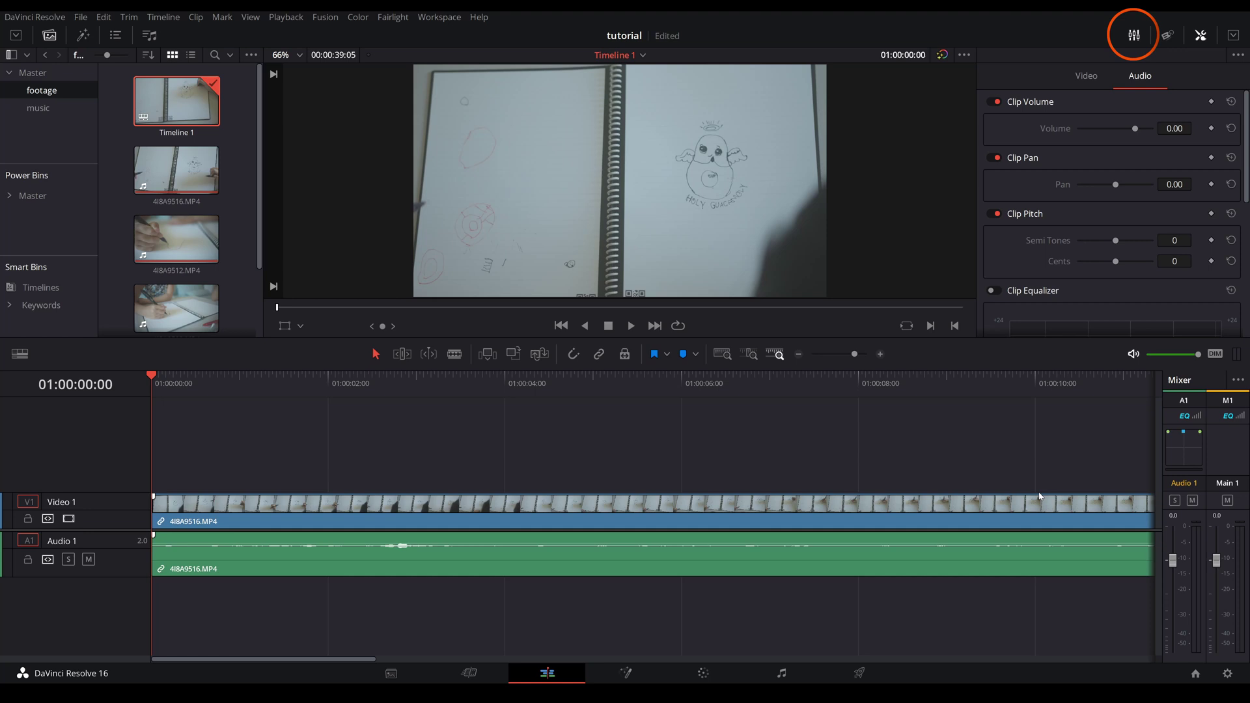
click(1167, 35)
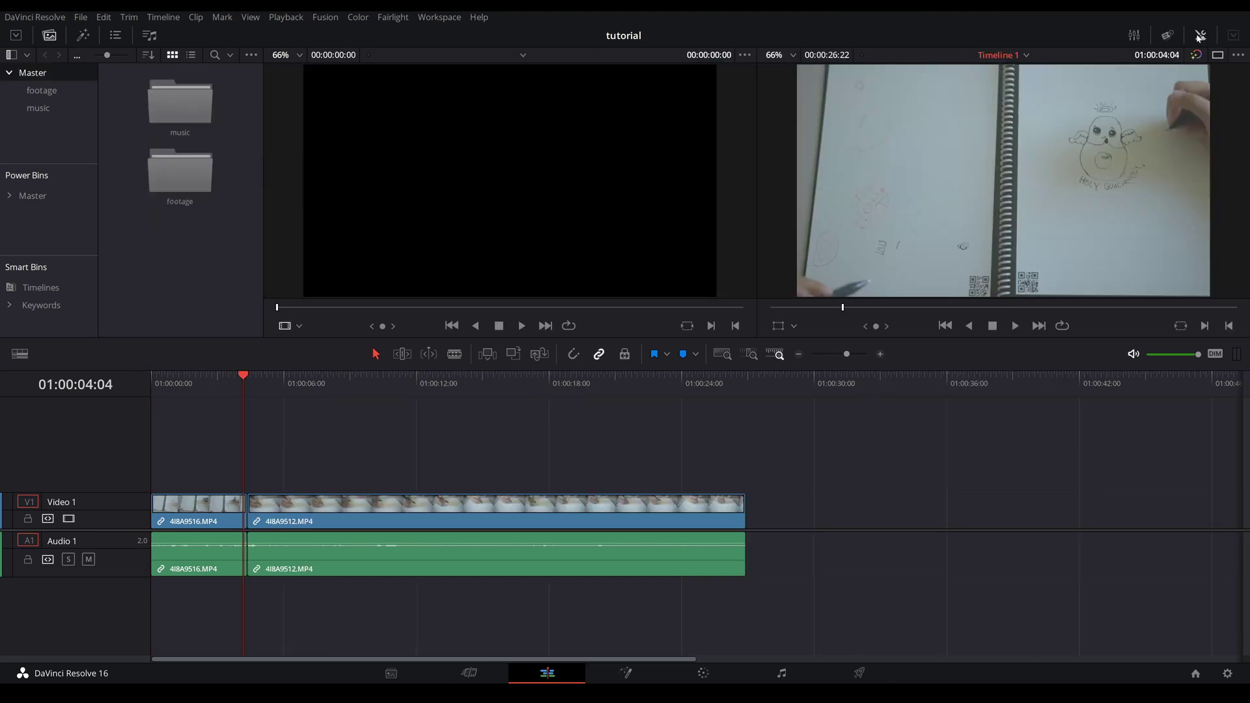
Step: Select 4I8A9512.MP4 in the Inspector, test its Transform Zoom, and reset it to 1.000
click(1200, 37)
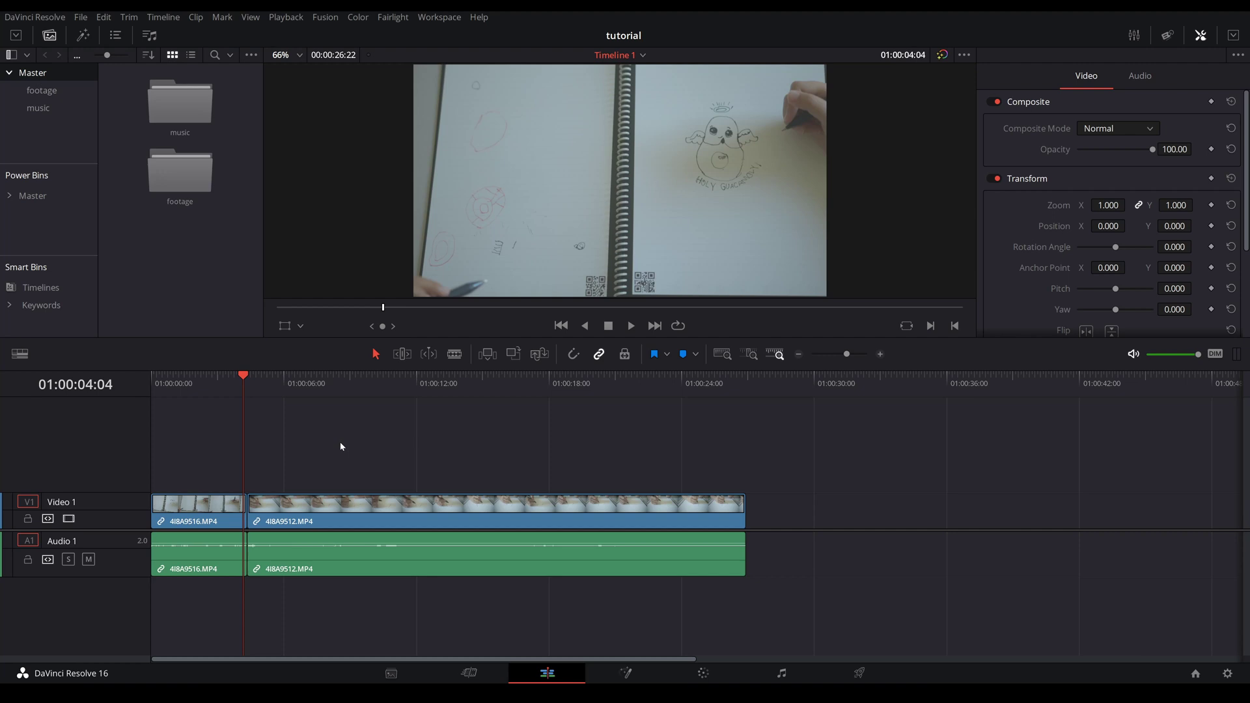
click(311, 504)
drag(223, 383, 497, 388)
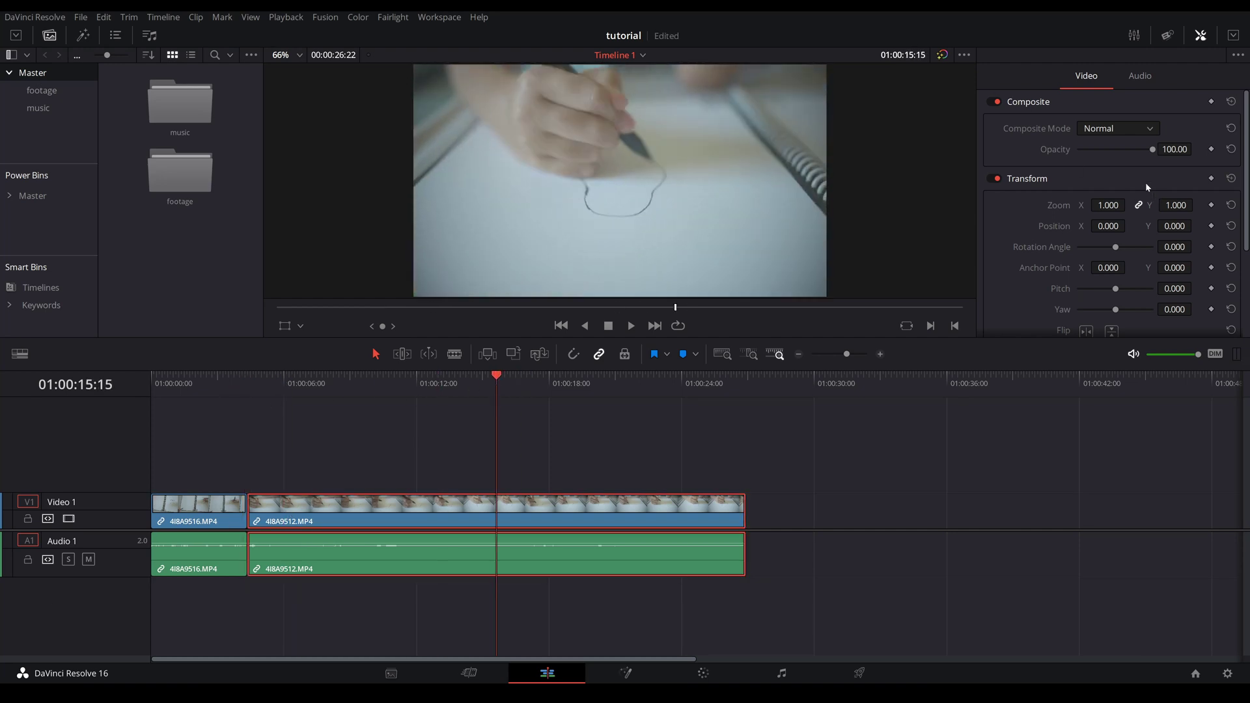
scroll(1146, 182, down, 1)
drag(1108, 171, 1067, 175)
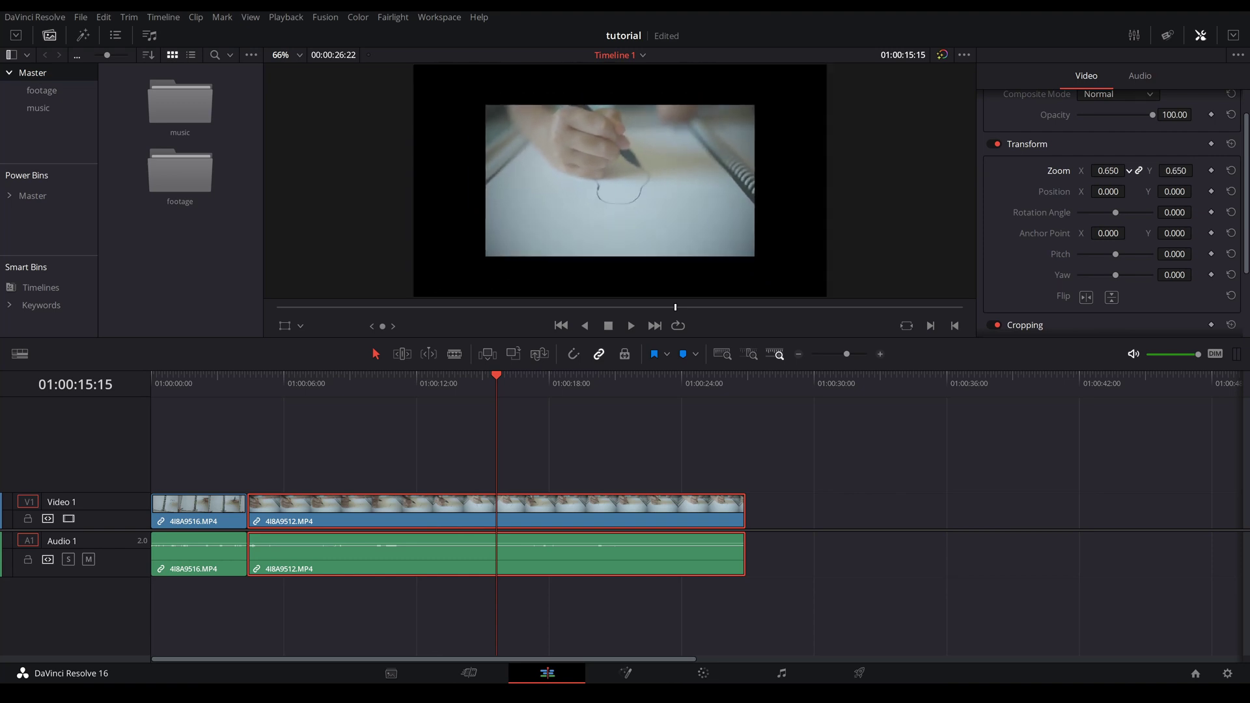
double_click(1058, 172)
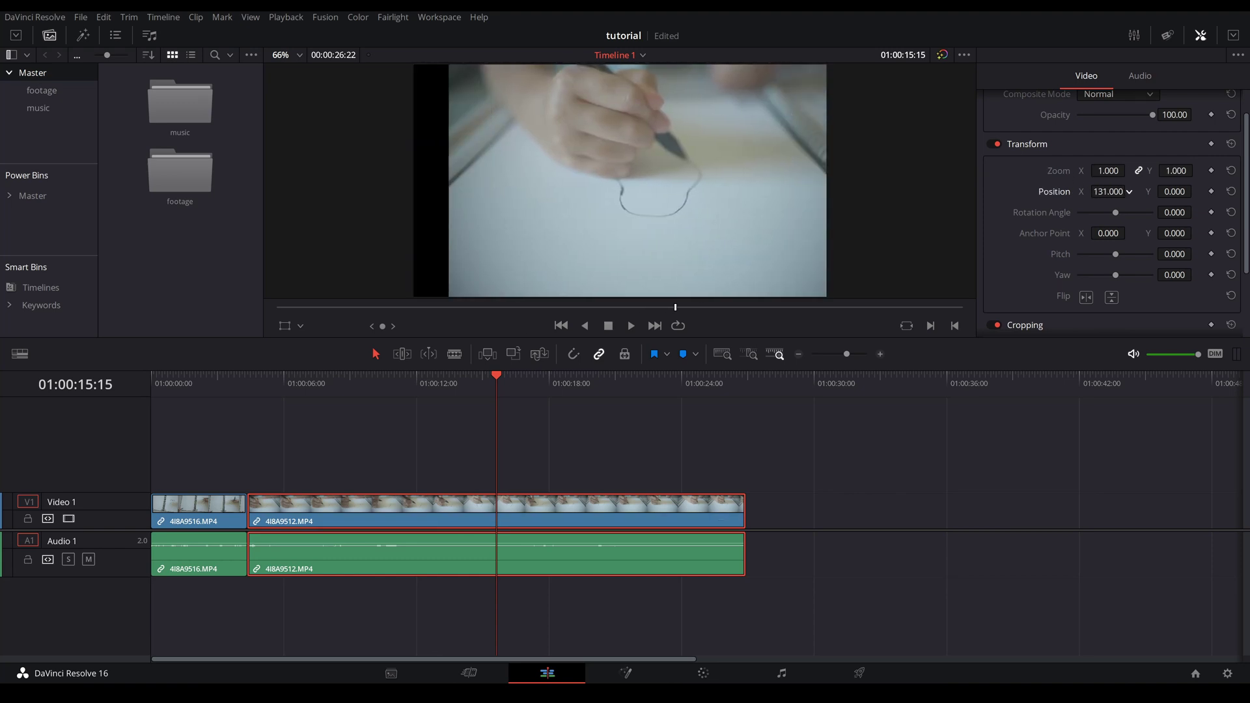
Step: Show the clip's audio settings with the Clip Equalizer in a full-height Inspector
click(1140, 76)
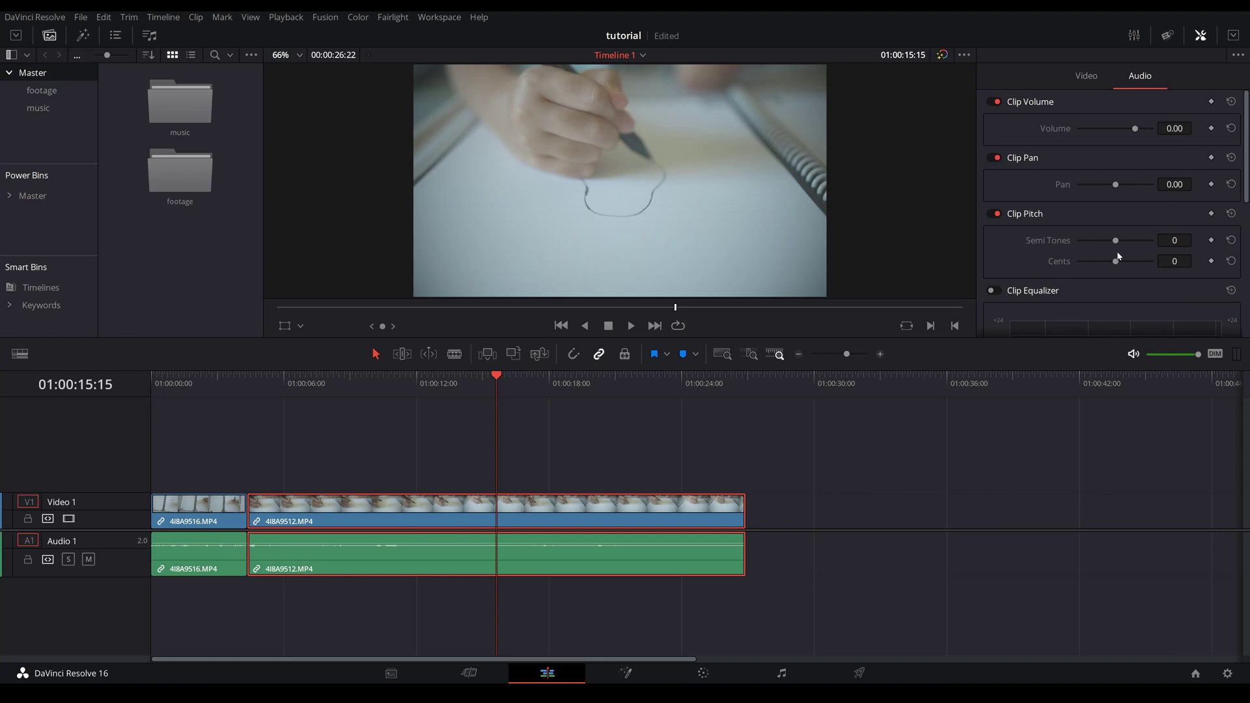
drag(1246, 199, 1247, 281)
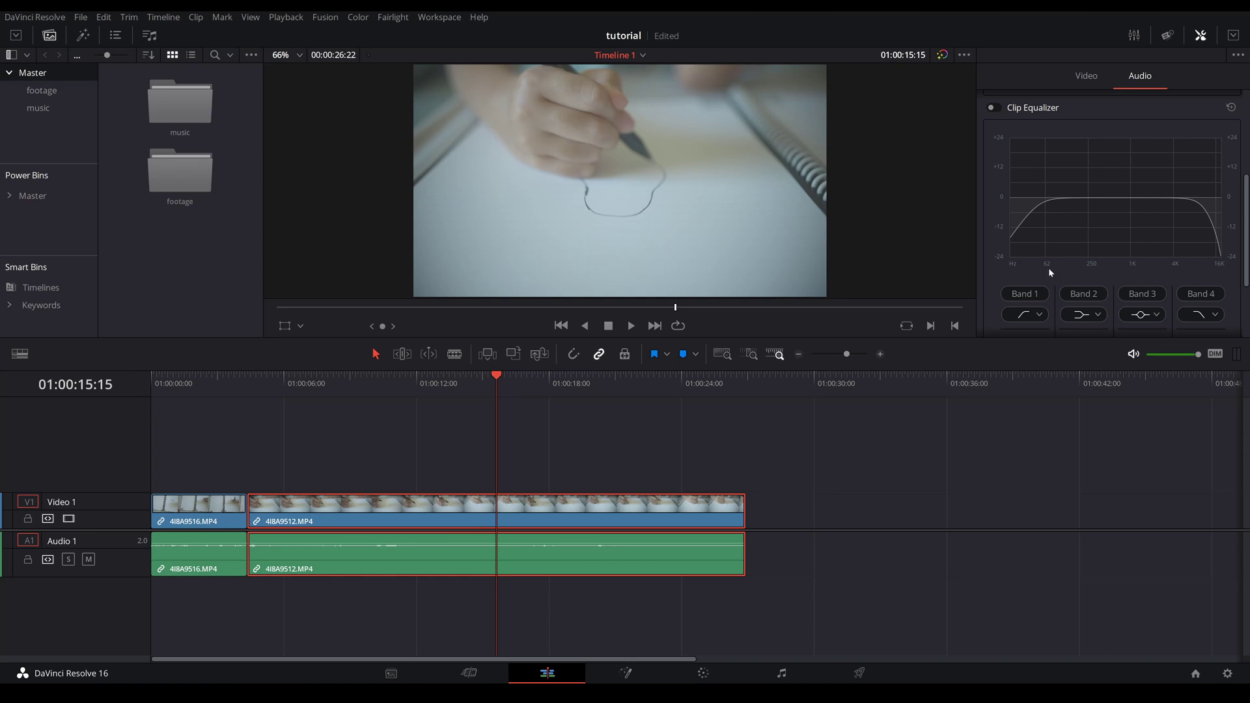
scroll(1245, 274, up, 5)
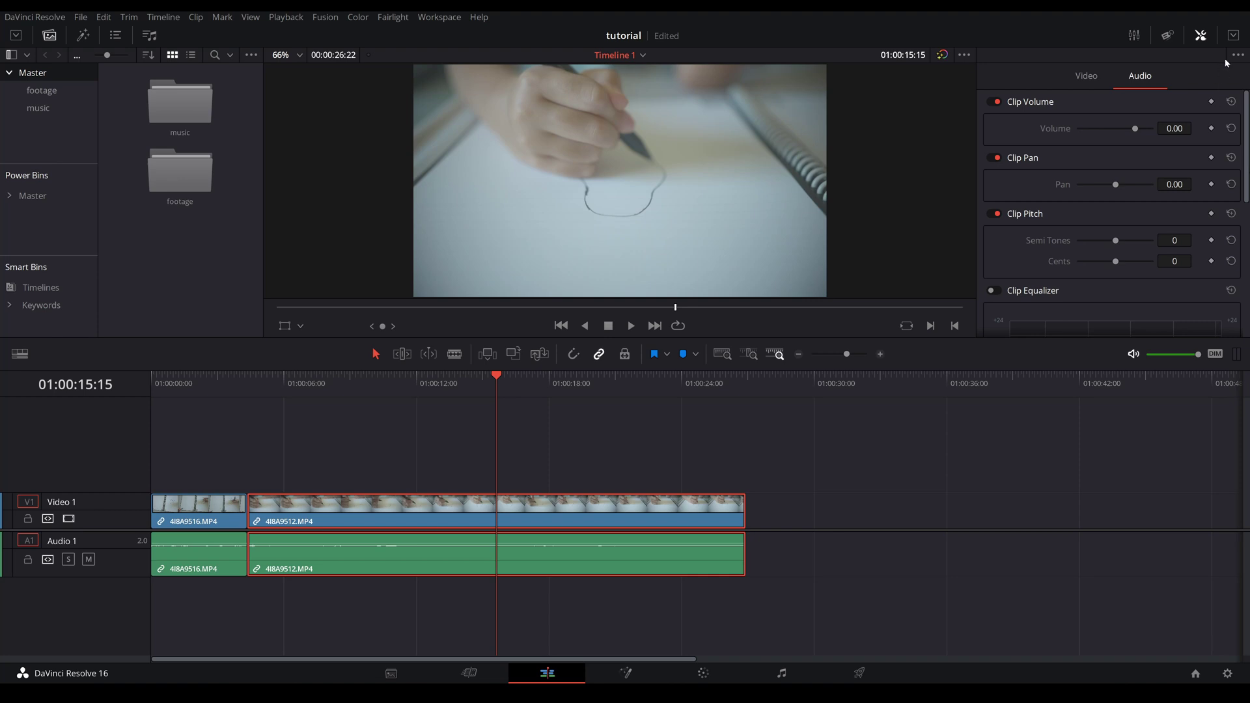
click(1233, 36)
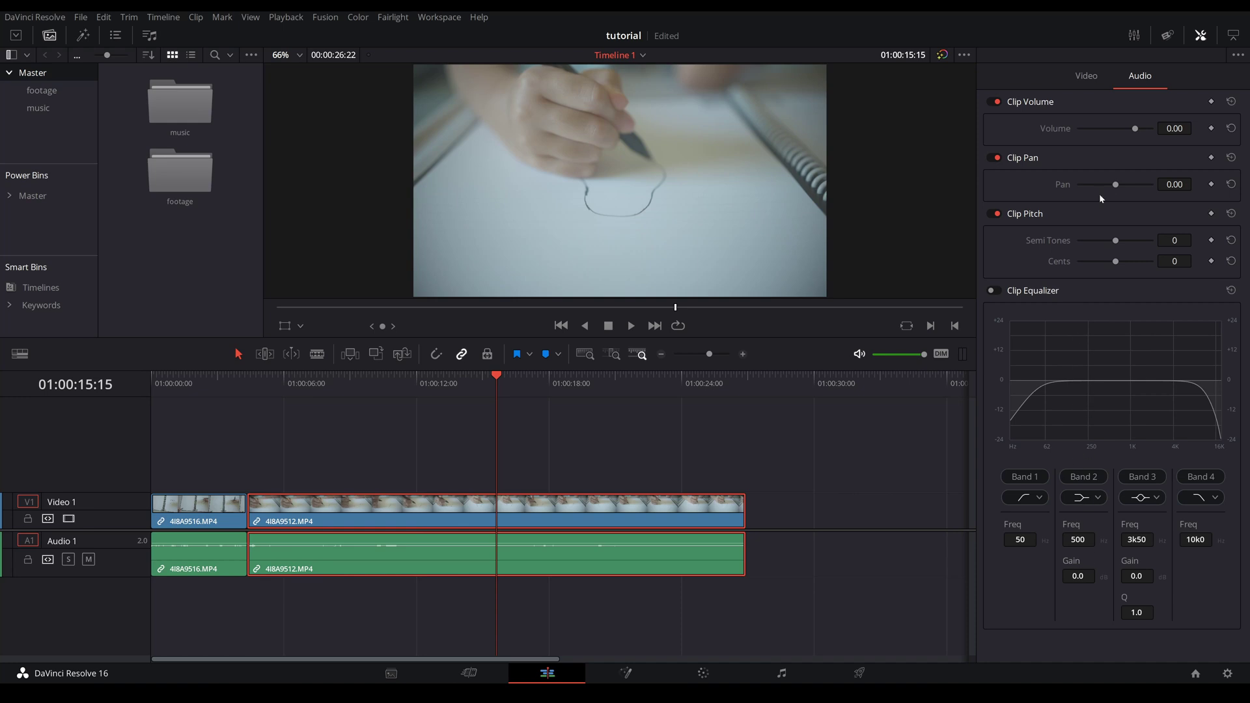
click(1094, 77)
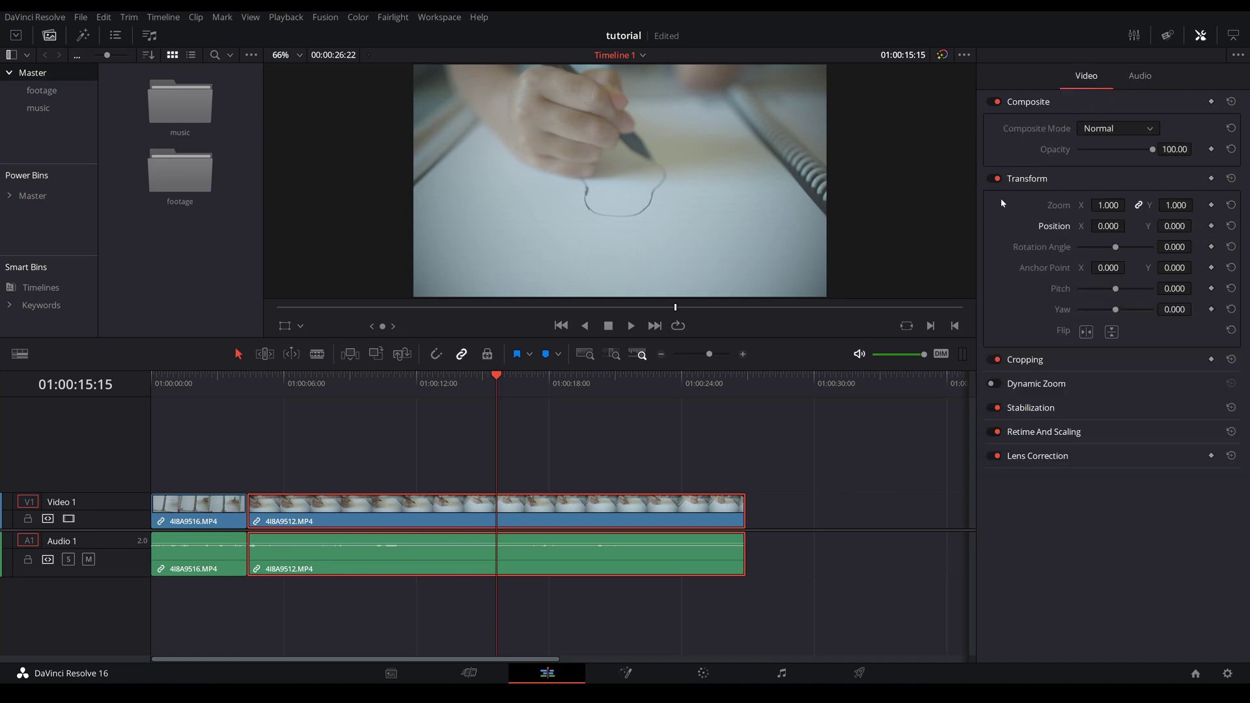
click(1125, 76)
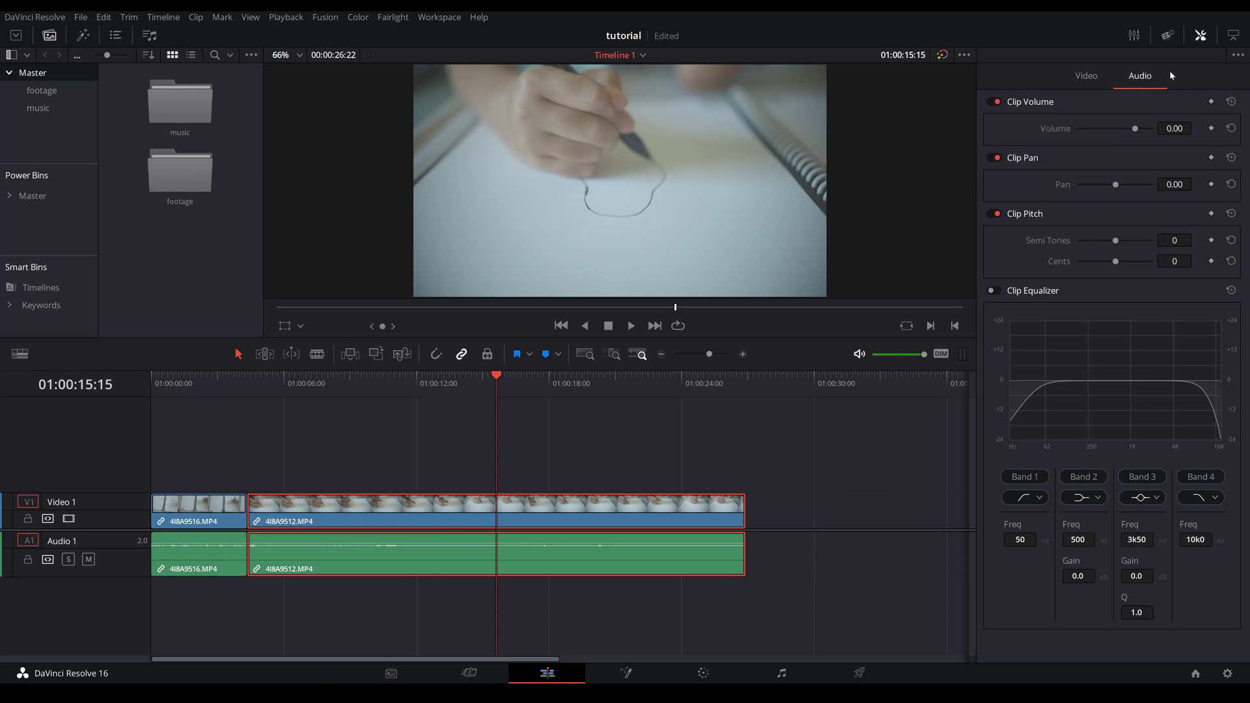
Step: Return the Inspector to half height, toggle snapping, and test-move the second clip
click(1232, 36)
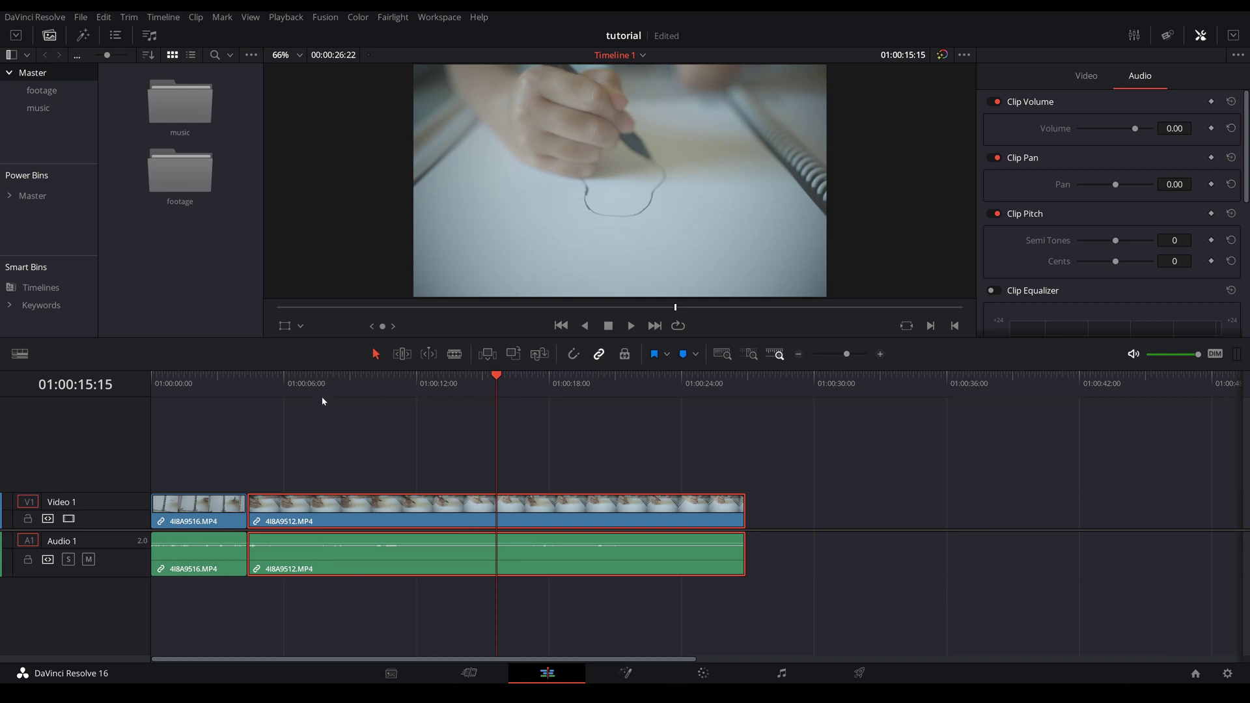
click(411, 377)
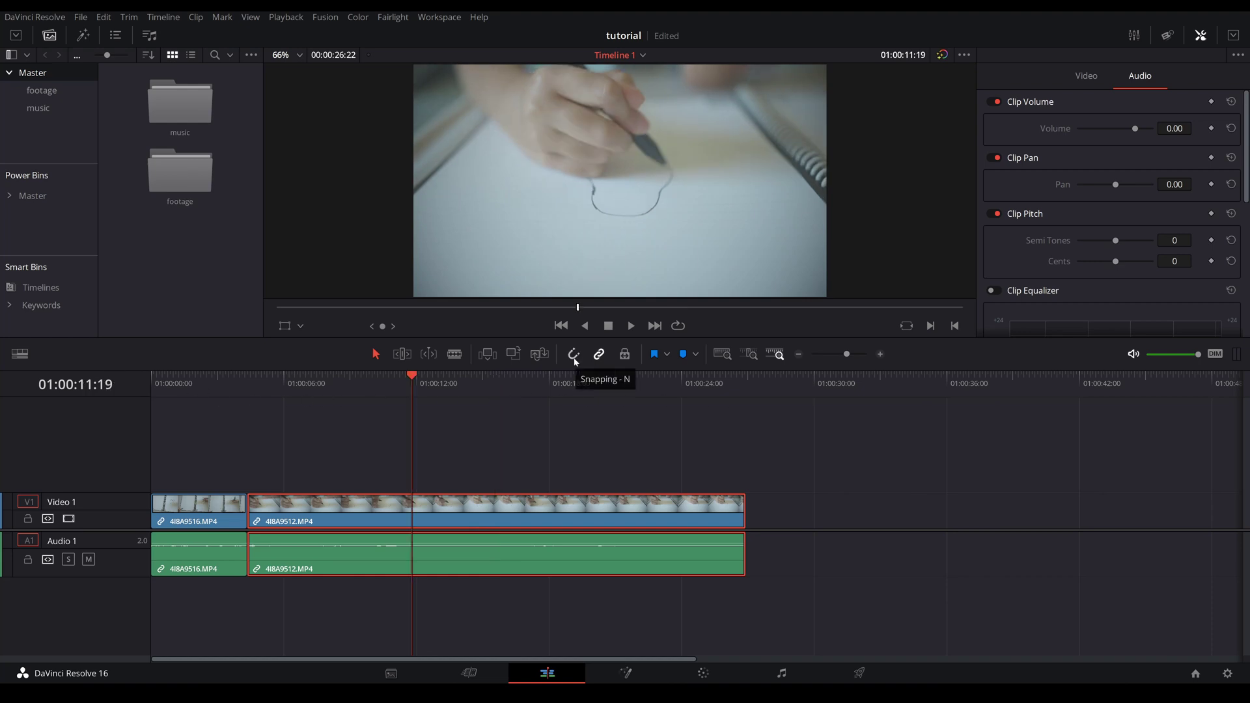
click(574, 357)
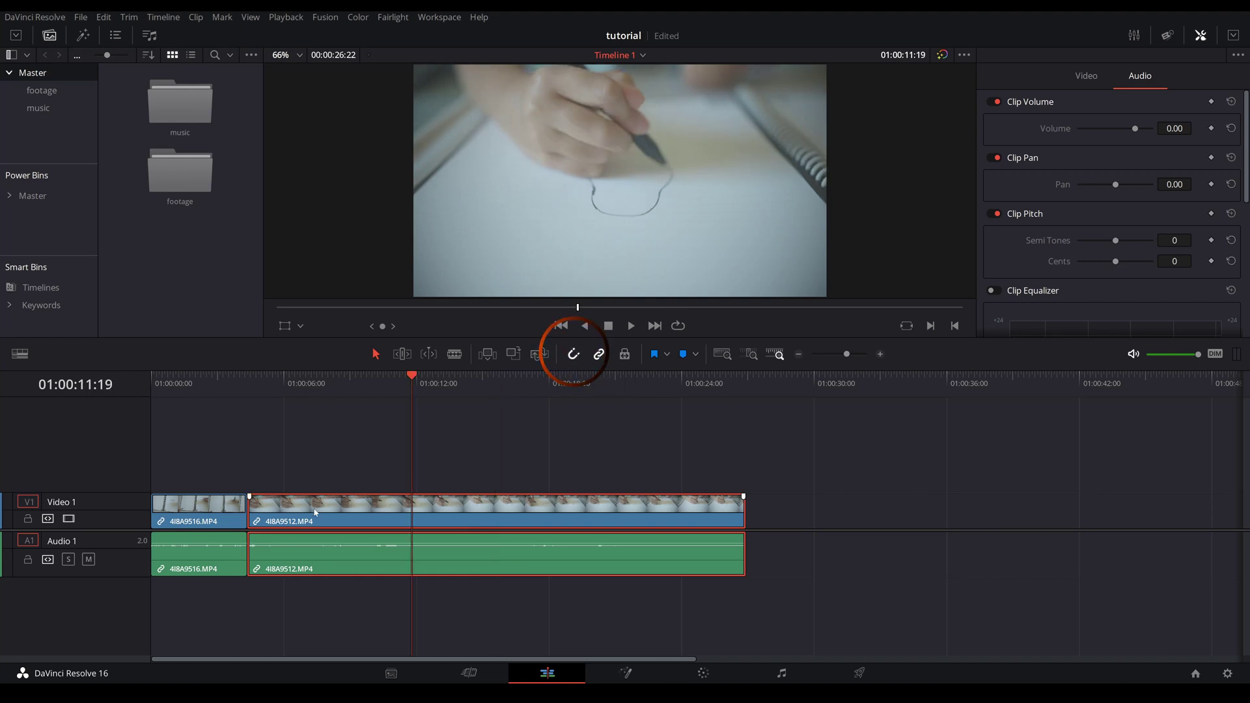
drag(310, 516, 284, 518)
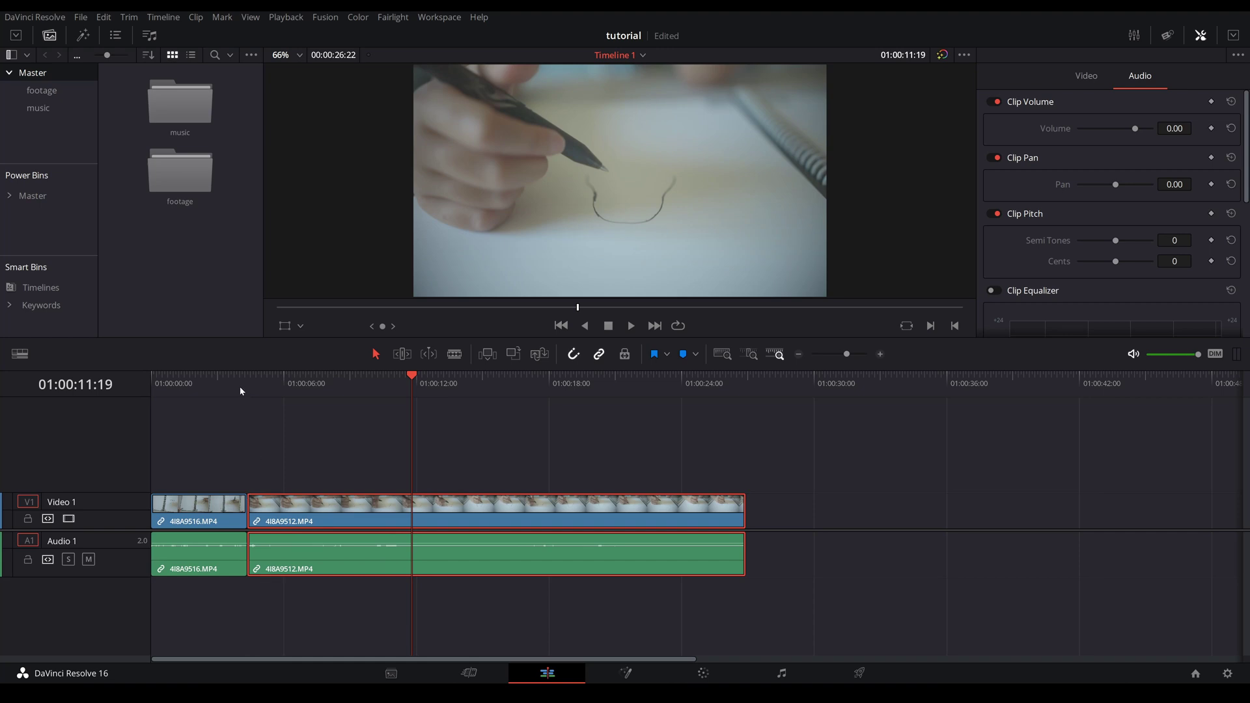
mouse_move(240, 387)
mouse_down()
mouse_move(224, 389)
mouse_move(243, 389)
mouse_up()
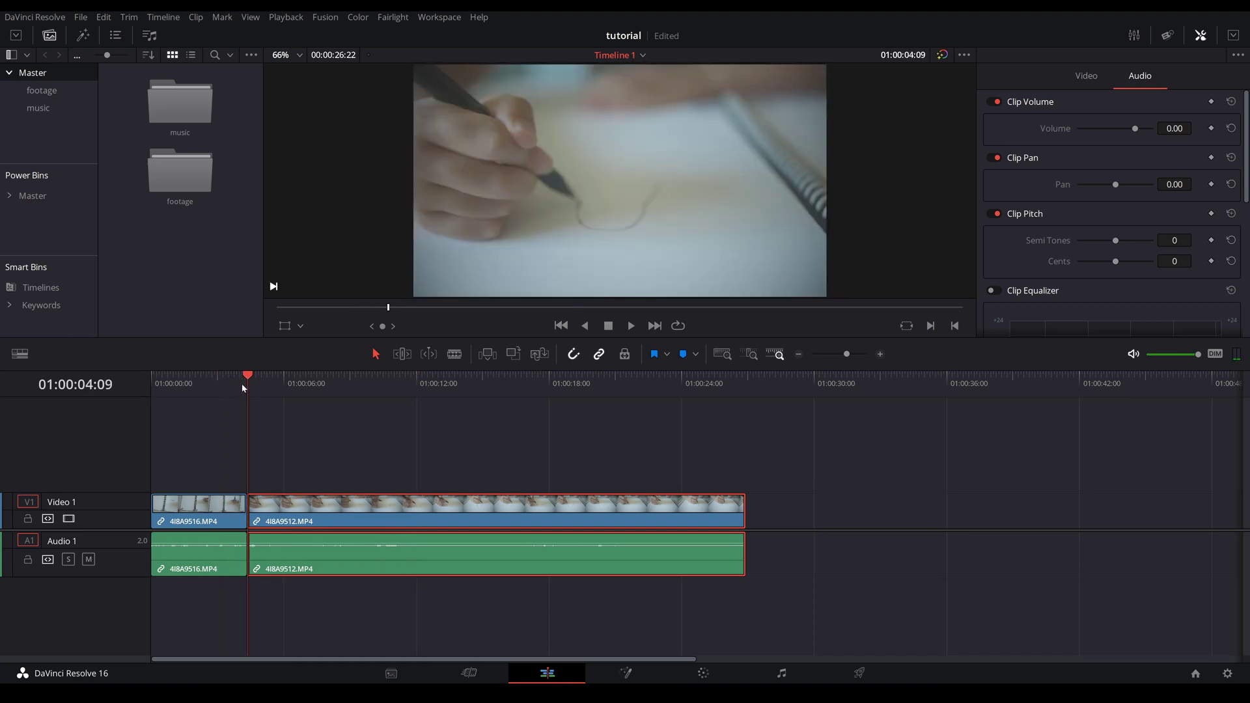
Step: Turn off linked selection and slide 4I8A9512's video and audio parts separately
click(740, 385)
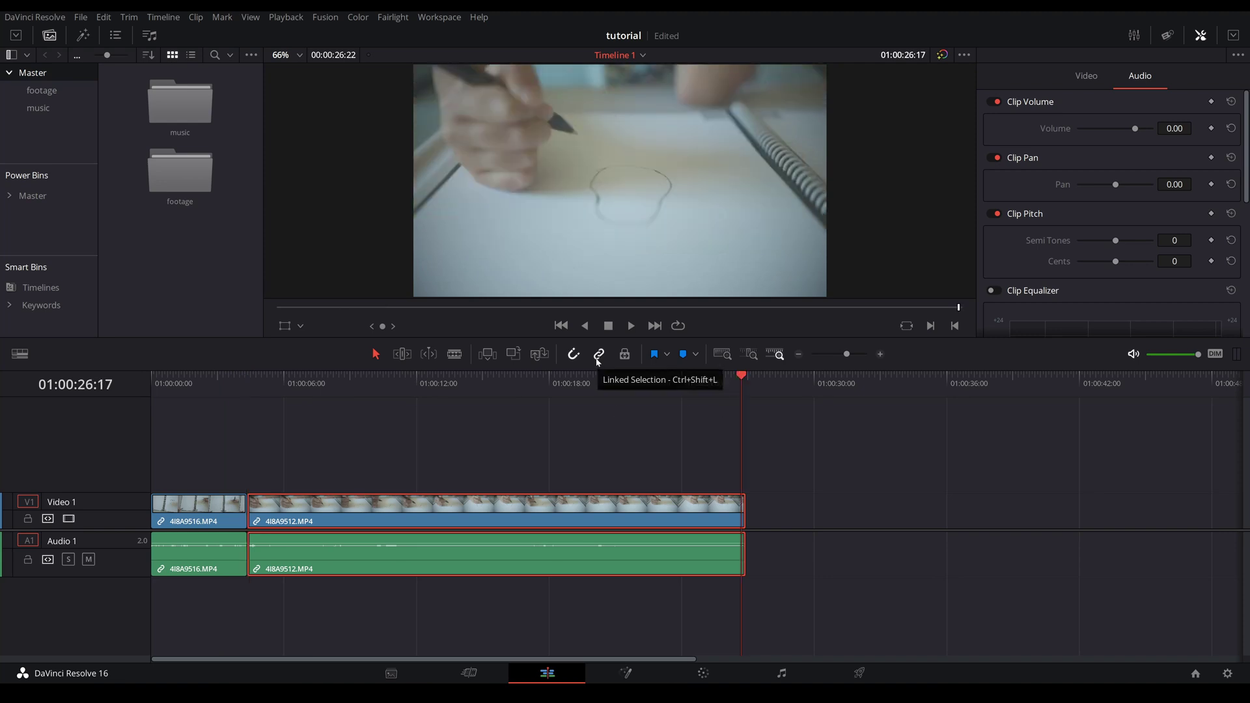
click(690, 463)
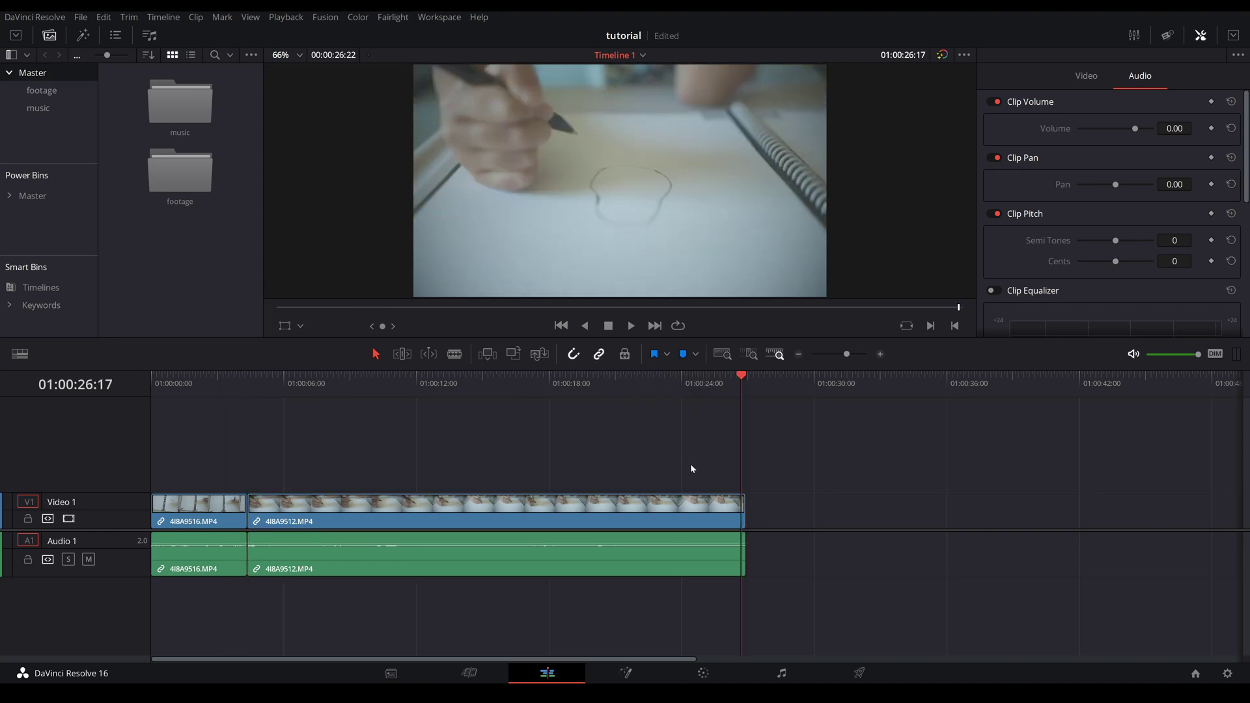
click(693, 506)
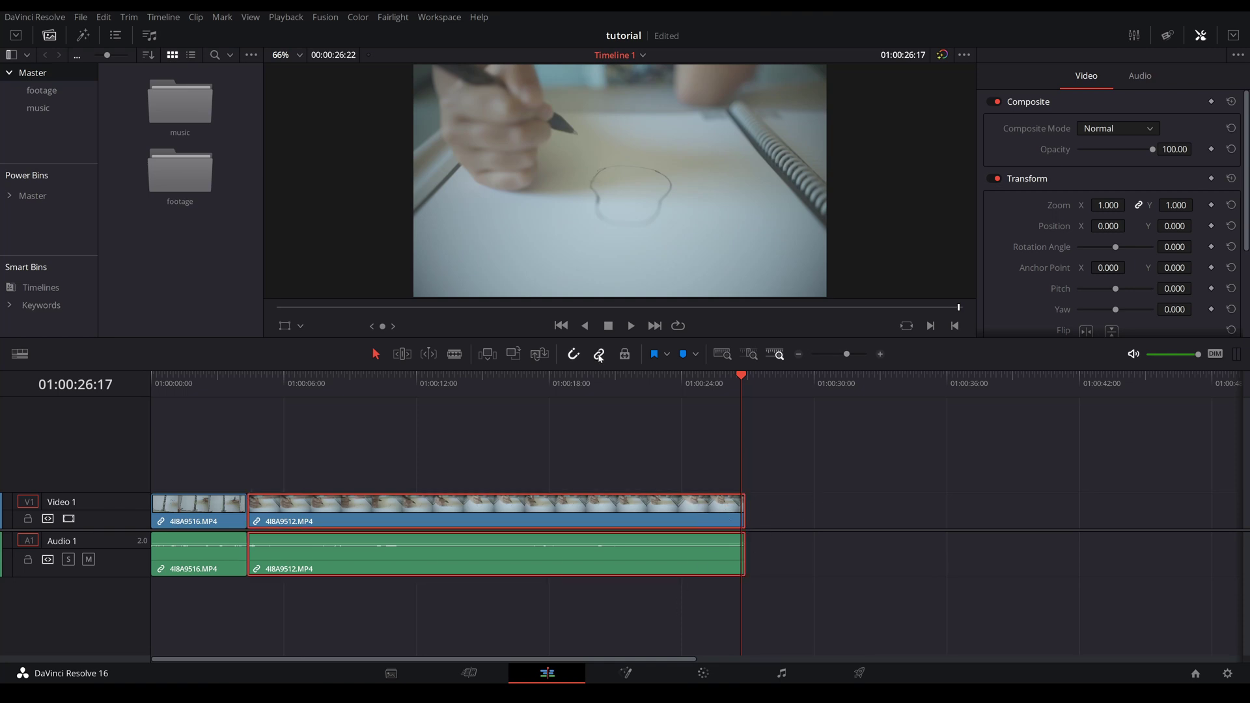
alt+click(729, 511)
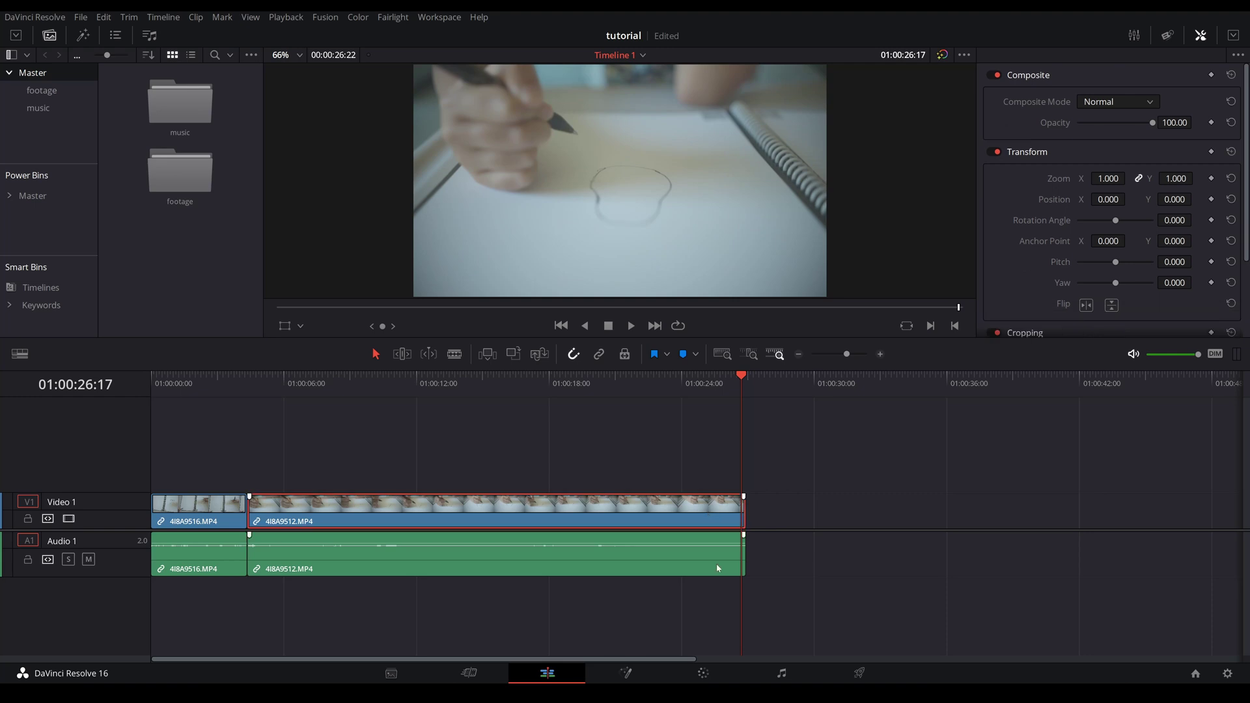
click(674, 572)
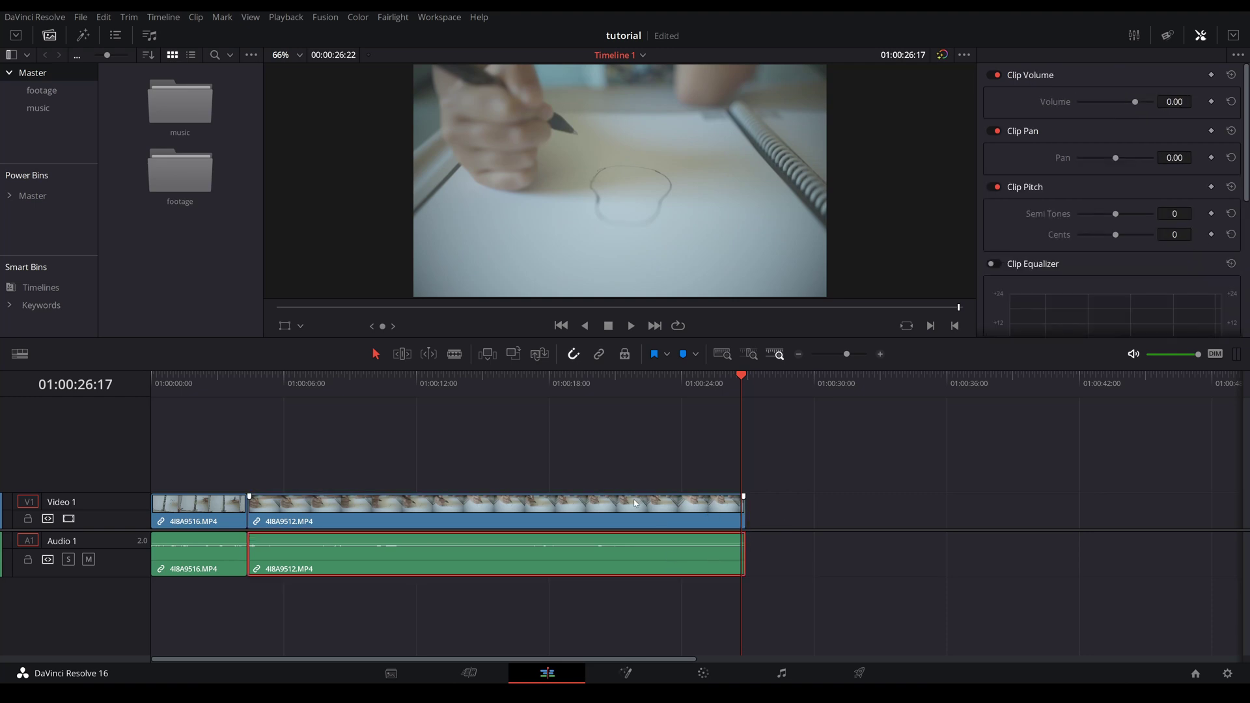
mouse_move(671, 513)
mouse_down()
mouse_move(851, 516)
mouse_move(745, 530)
mouse_move(672, 520)
mouse_up()
click(511, 571)
mouse_move(511, 570)
mouse_down()
mouse_move(661, 615)
mouse_move(615, 554)
mouse_move(591, 619)
mouse_move(605, 559)
mouse_move(509, 558)
mouse_up()
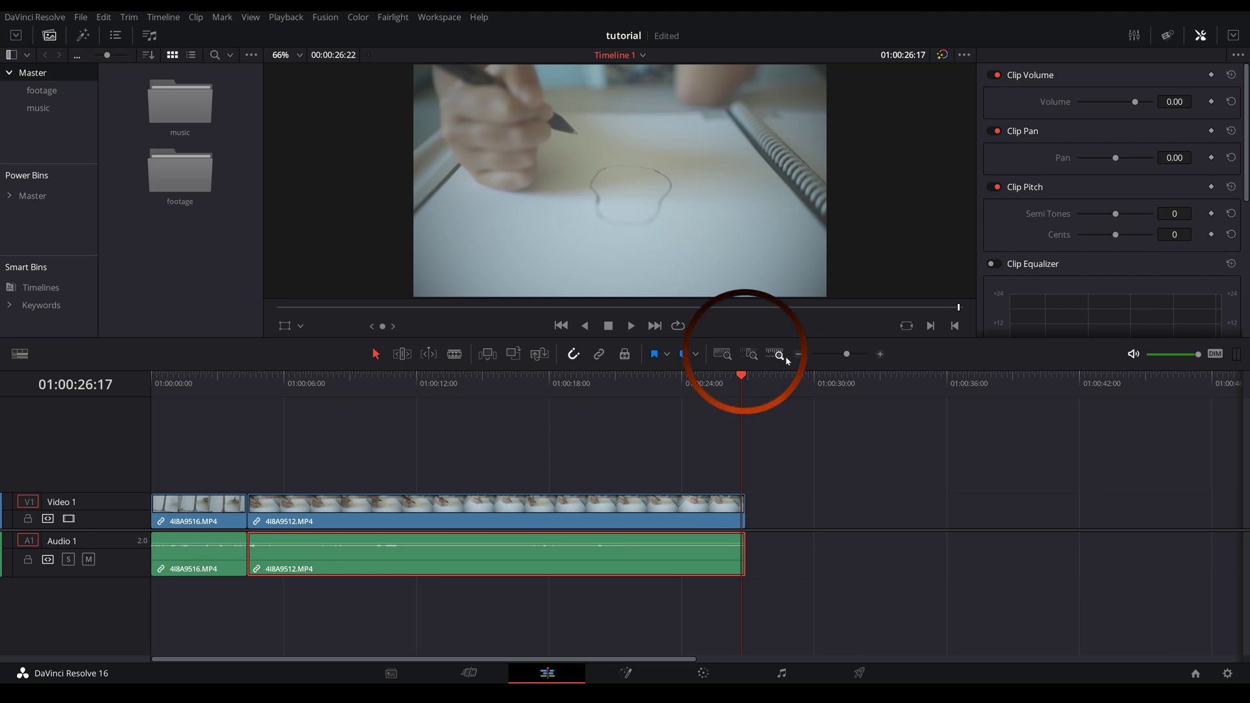
Step: Fit the timeline to view, then try Detail Zoom and the zoom out/in buttons at the clip boundary
click(720, 356)
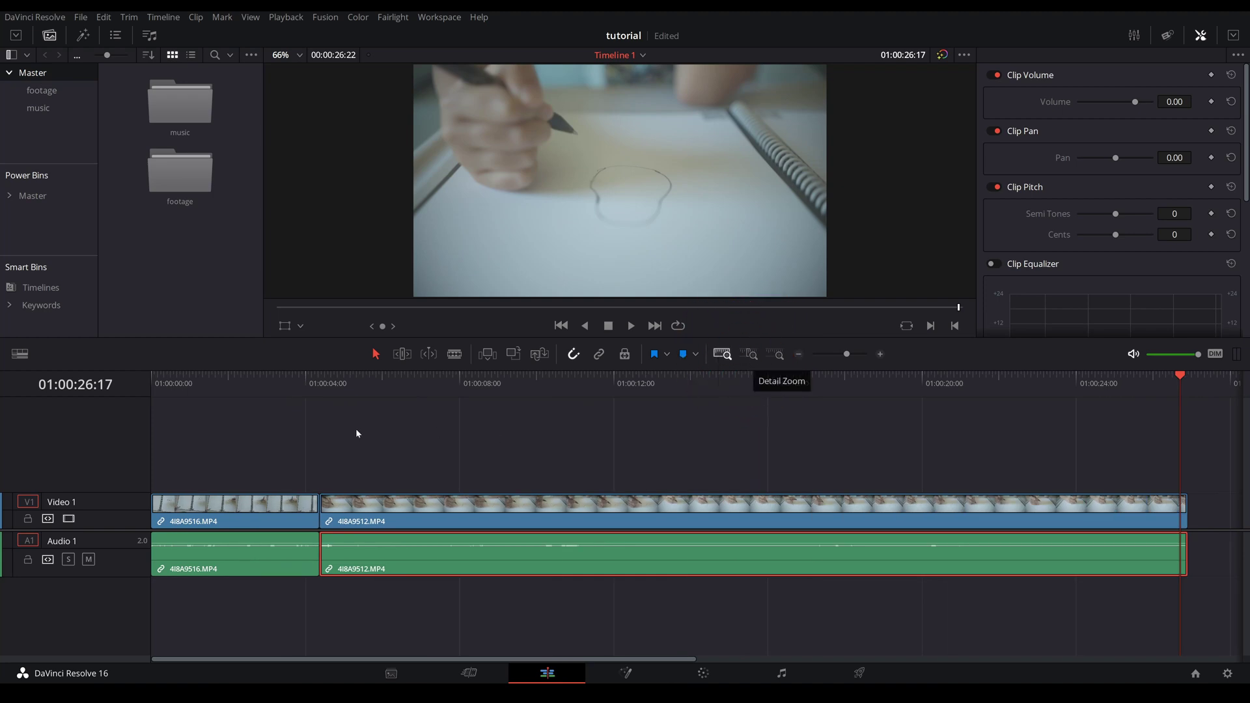
click(328, 385)
click(751, 354)
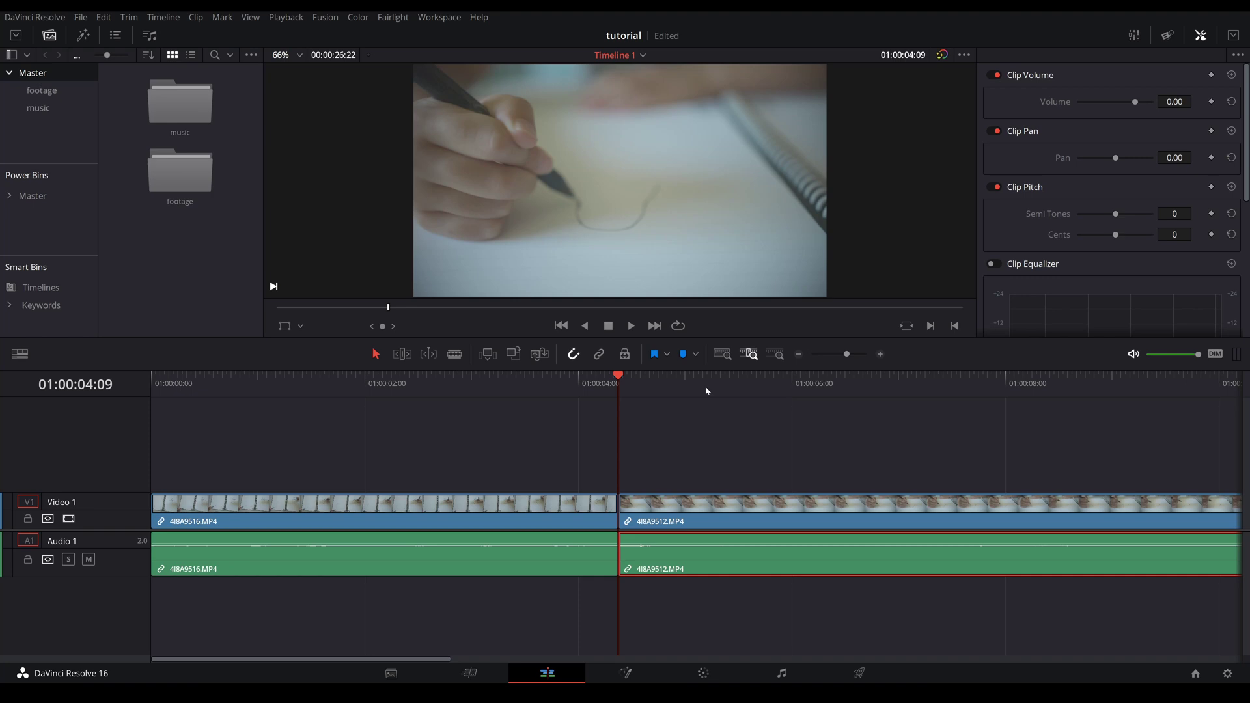
click(798, 354)
click(798, 354)
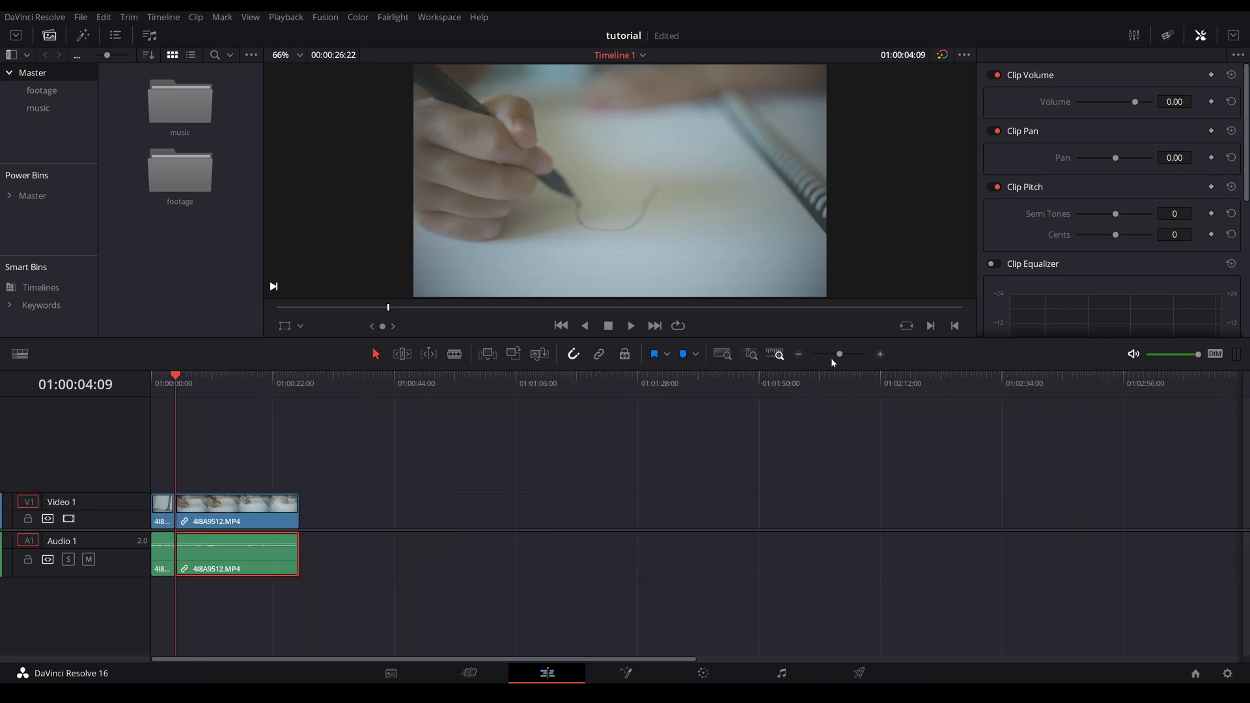
click(880, 354)
click(880, 354)
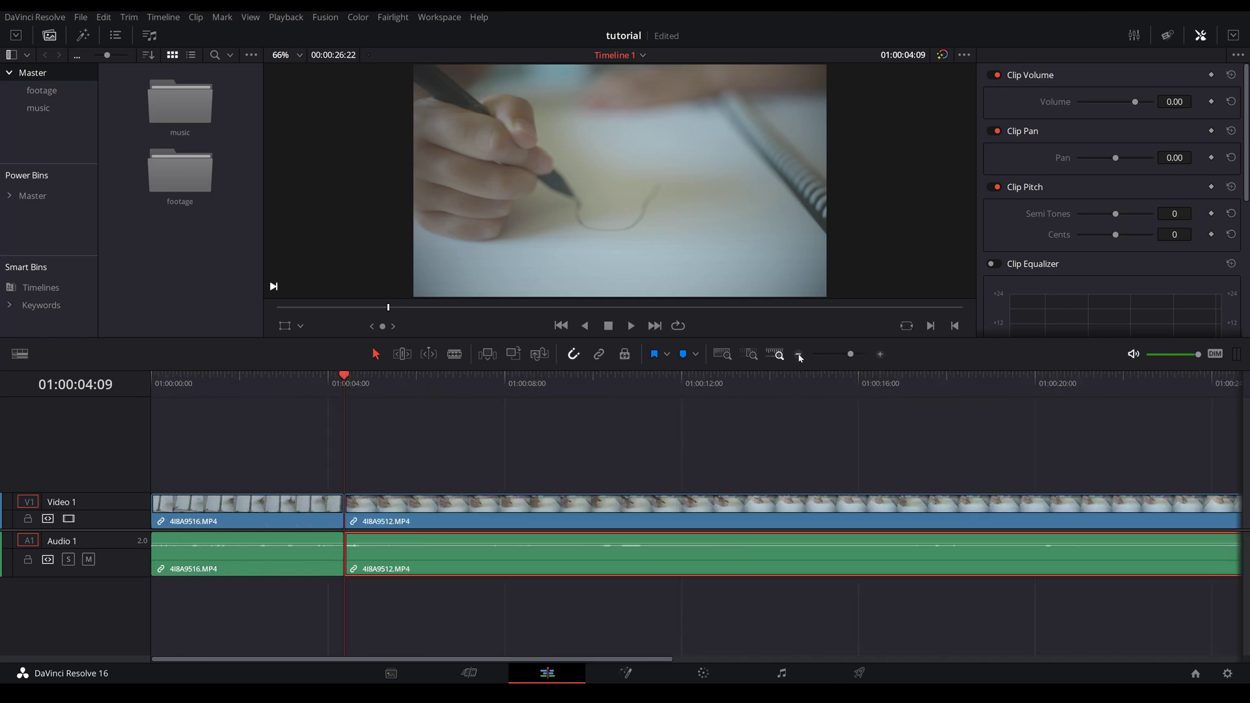
click(800, 356)
click(880, 354)
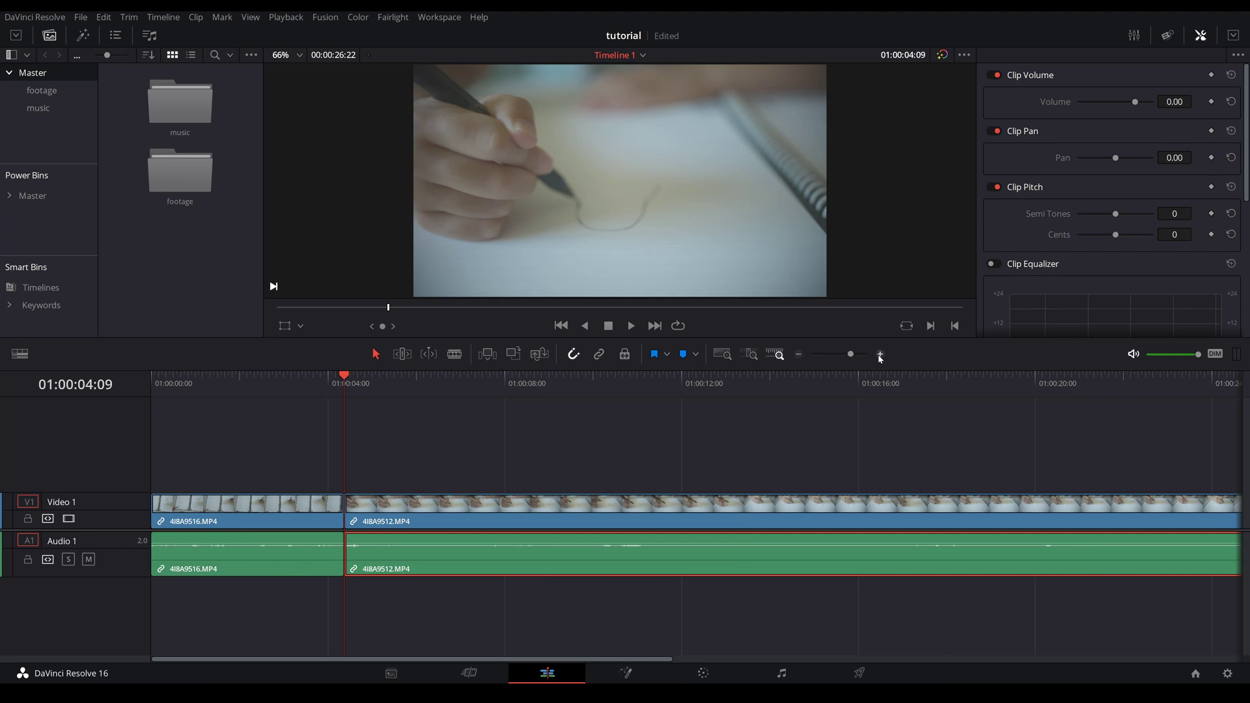
click(724, 354)
Step: Adjust the zoom slider, alternate Detail and Full Extent zoom, and open the Timeline menu
mouse_move(850, 354)
mouse_down()
mouse_move(880, 354)
mouse_move(850, 356)
mouse_up()
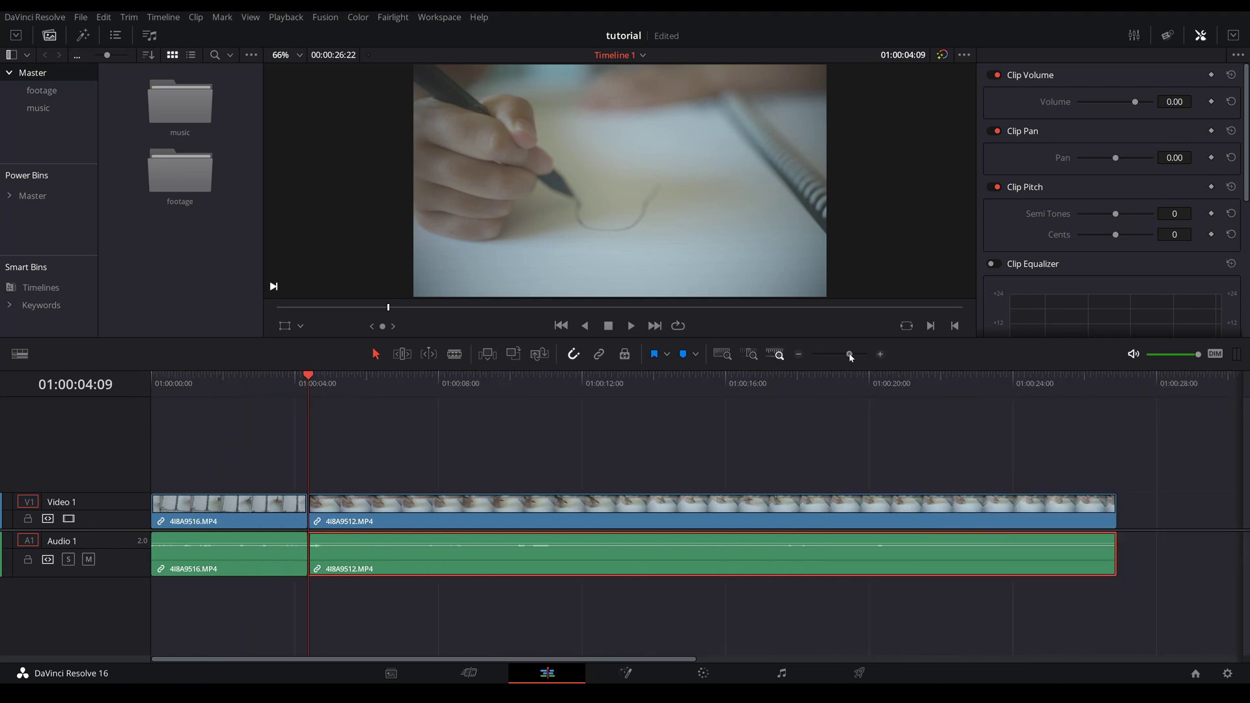
click(750, 355)
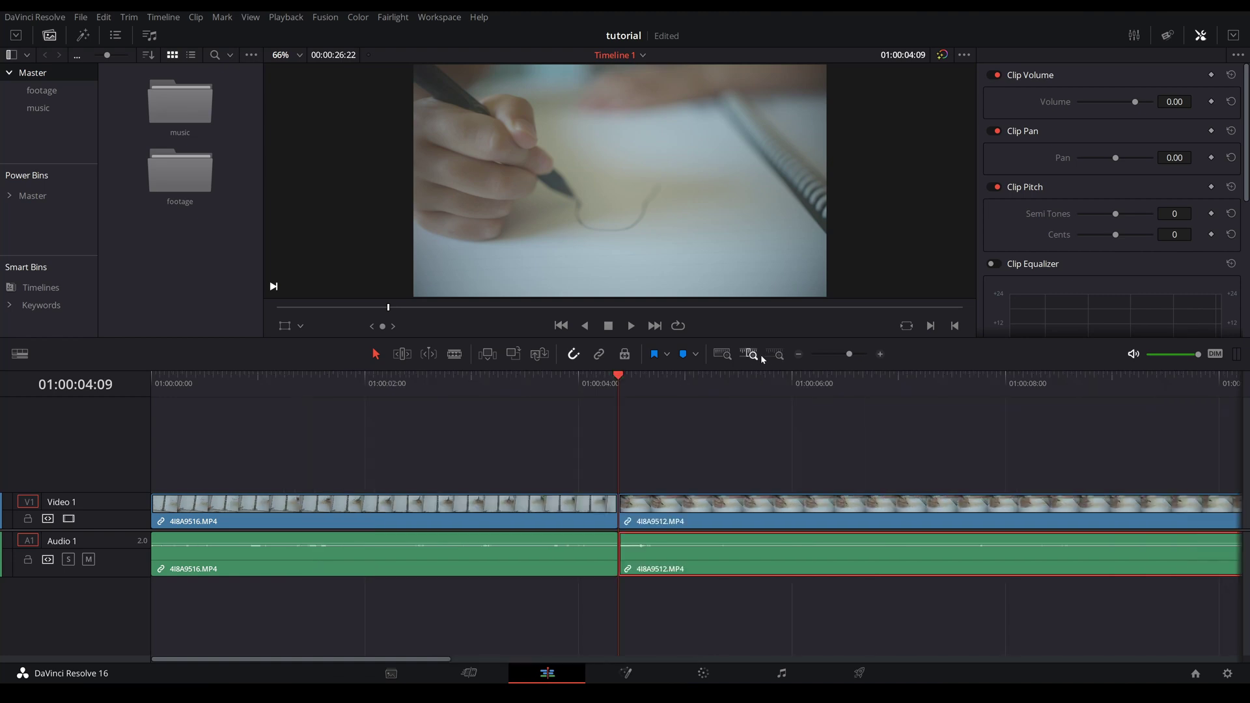
click(775, 354)
click(724, 355)
click(774, 355)
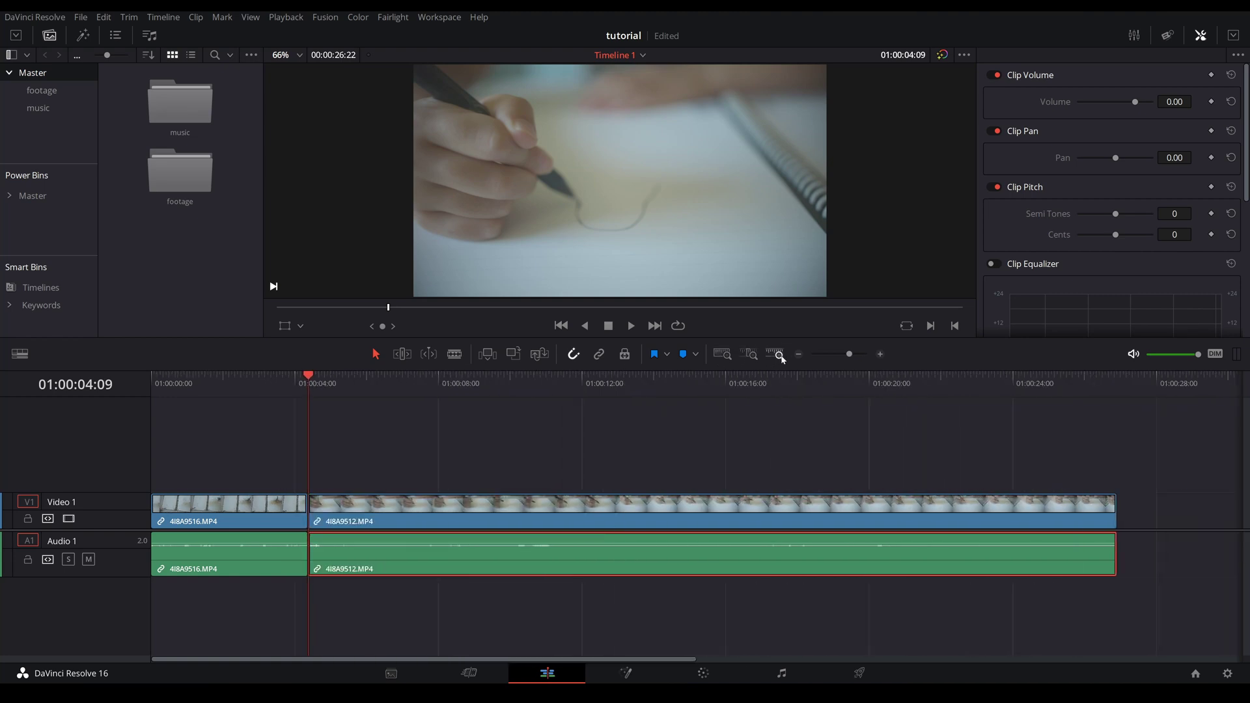
click(750, 354)
click(775, 354)
click(157, 17)
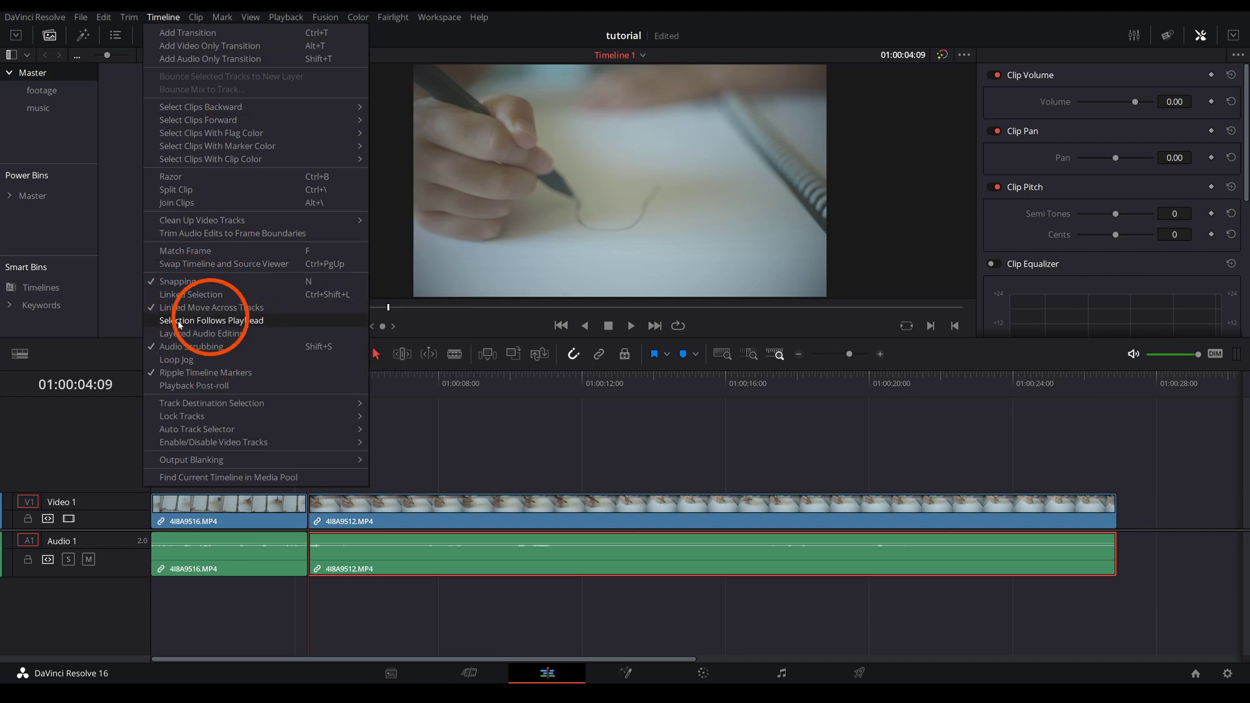
Step: Make clip selection follow the playhead and scrub the playhead across both clips
click(180, 321)
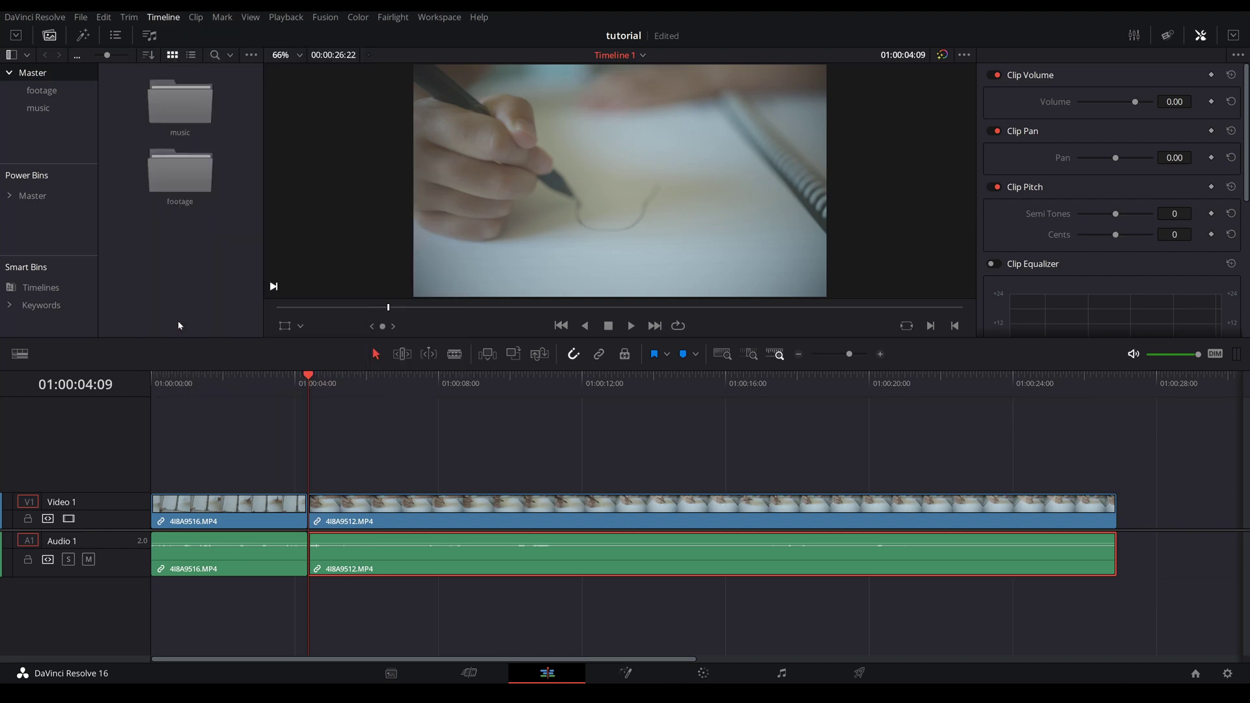
click(188, 384)
click(478, 383)
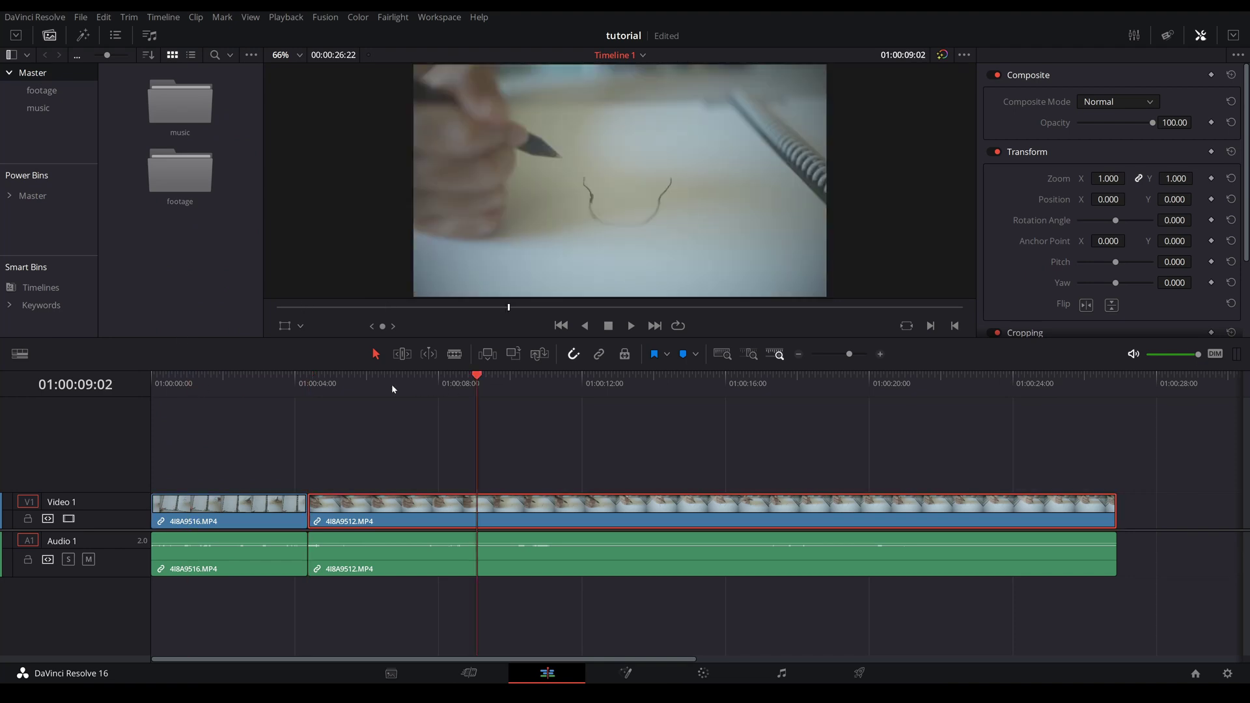
click(236, 377)
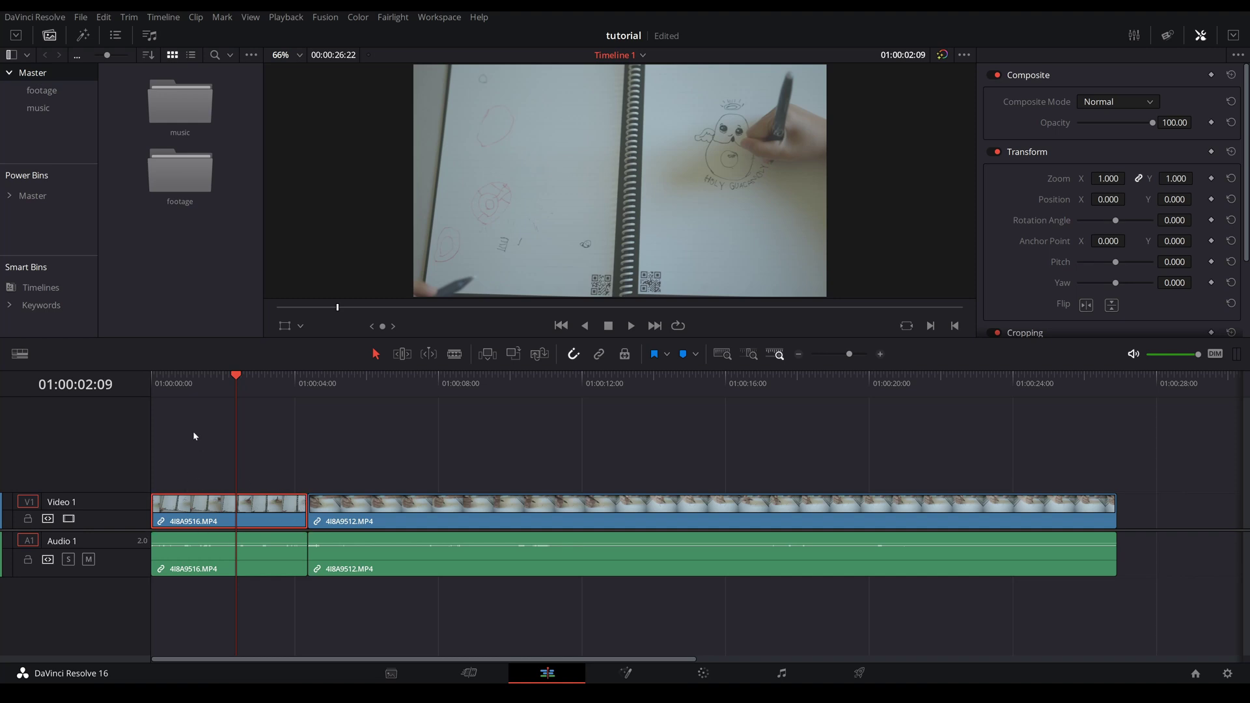
click(163, 16)
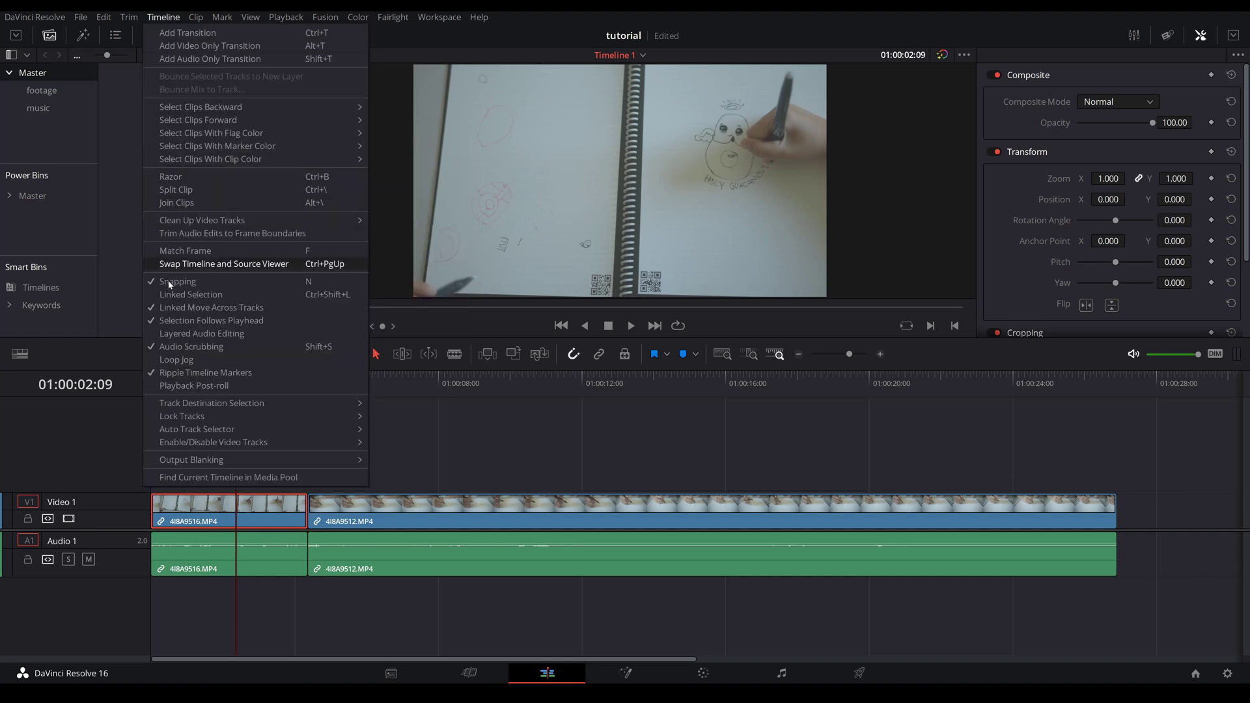
click(173, 321)
click(429, 389)
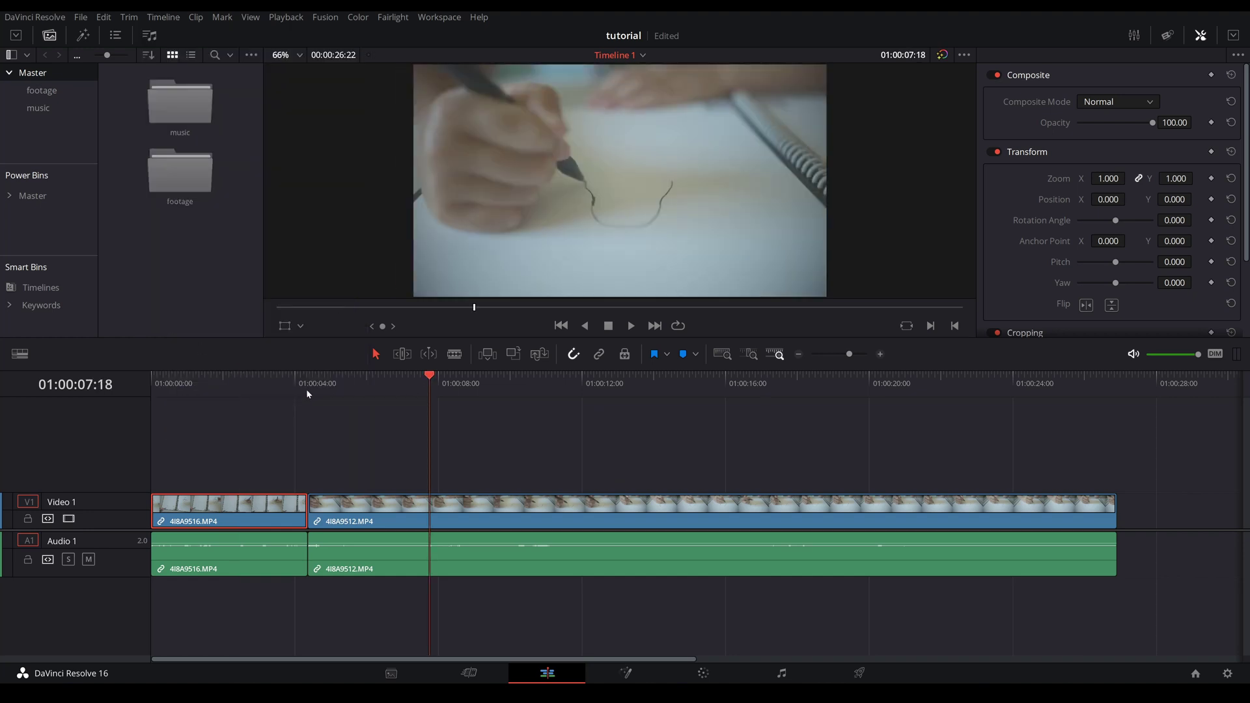
click(282, 391)
click(640, 391)
click(859, 389)
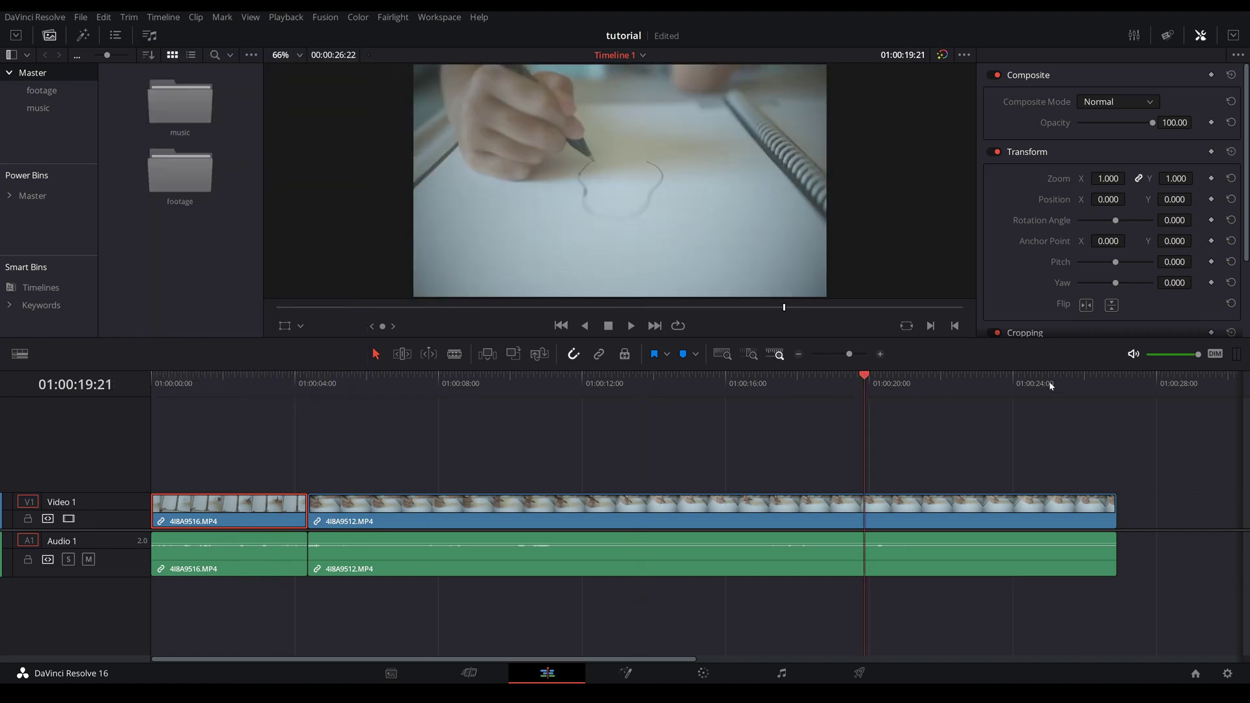
click(1180, 390)
click(253, 389)
Step: Turn selection following off and split 4I8A9512.MP4 at 01:00:12:08 with Ctrl+B
click(455, 515)
click(129, 17)
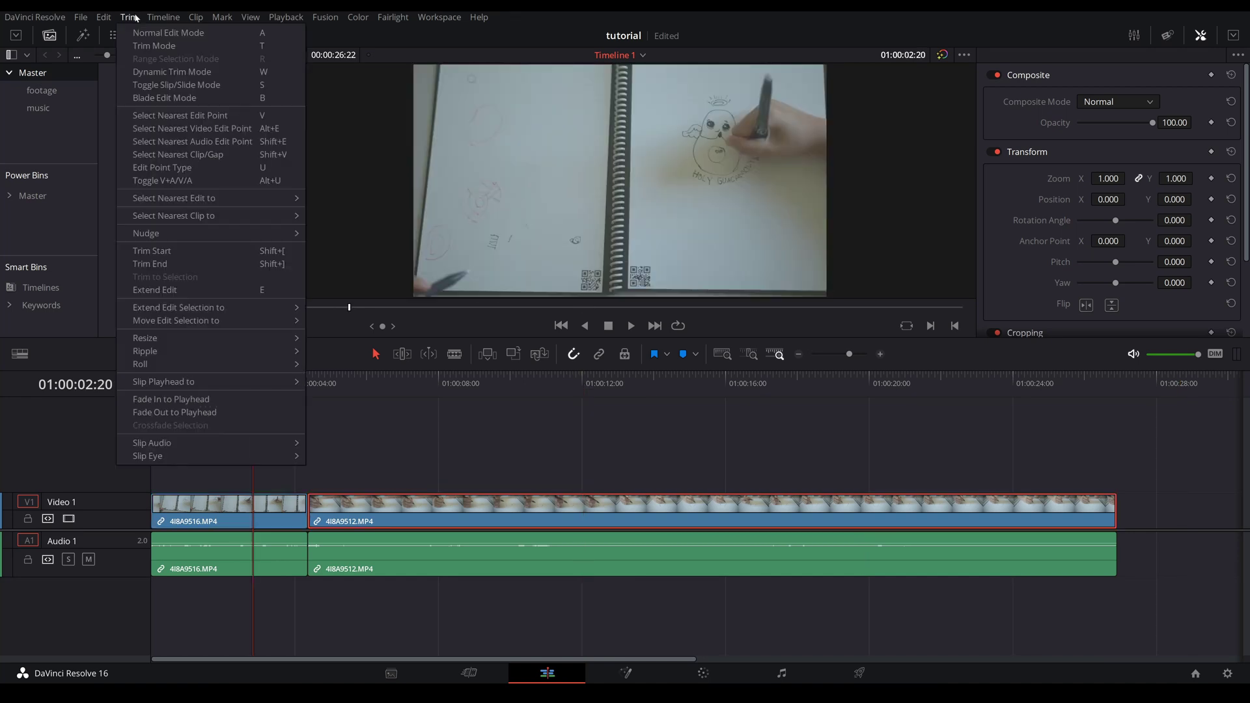
mouse_move(163, 17)
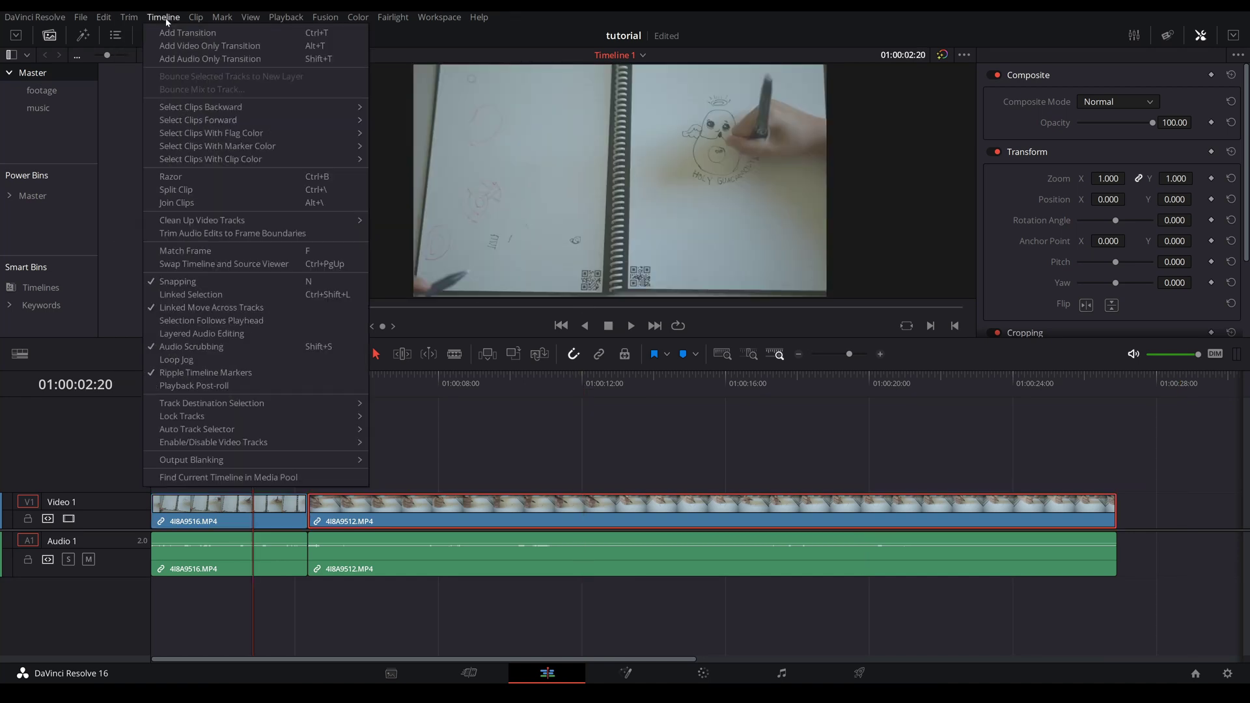
click(197, 320)
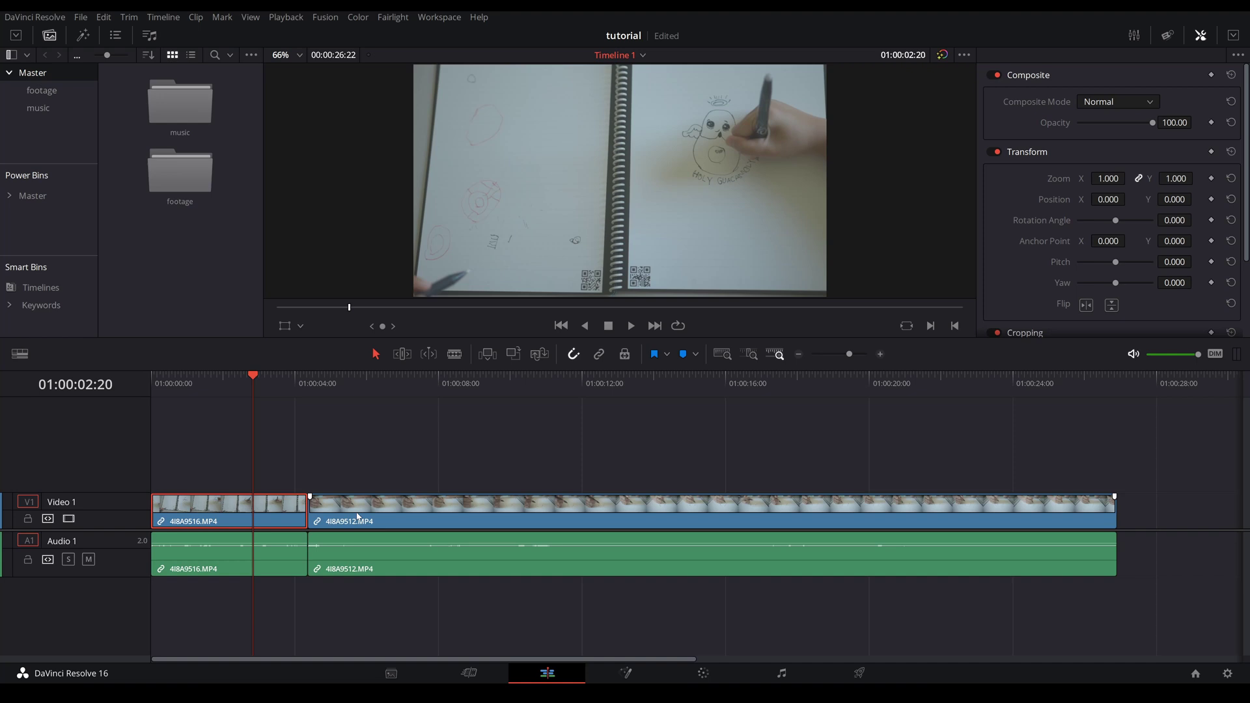
click(371, 388)
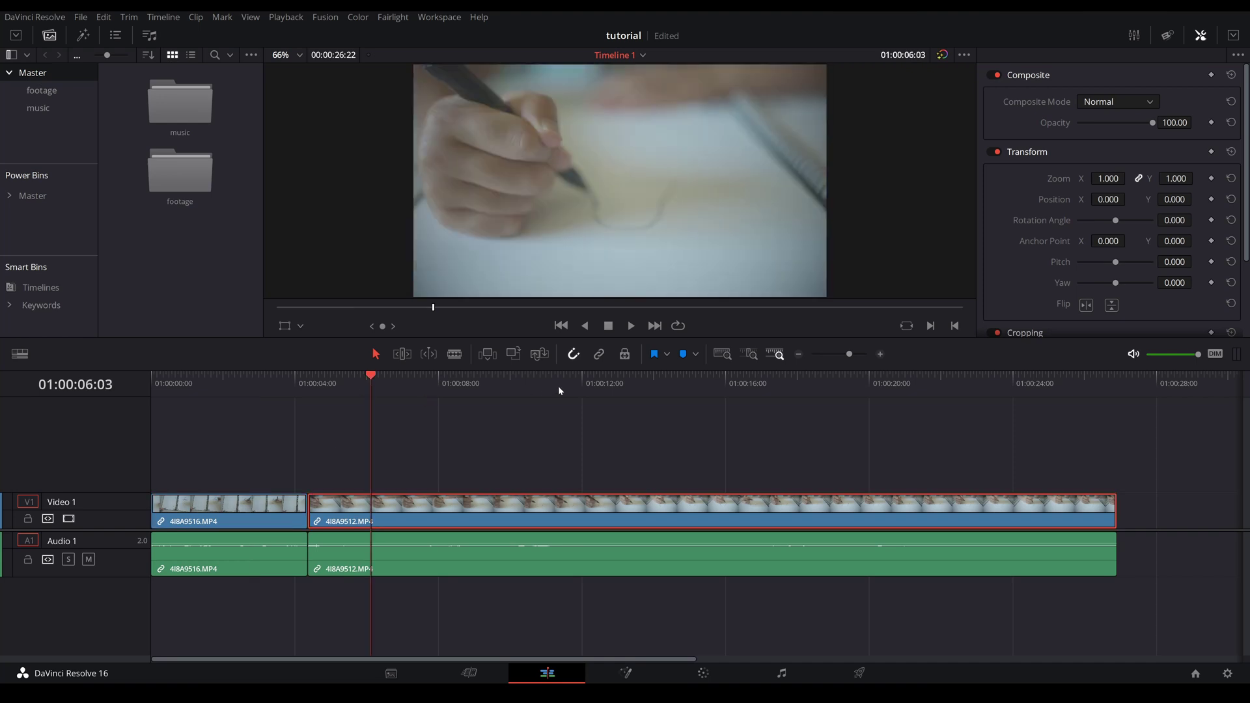
click(593, 390)
key(ctrl+b)
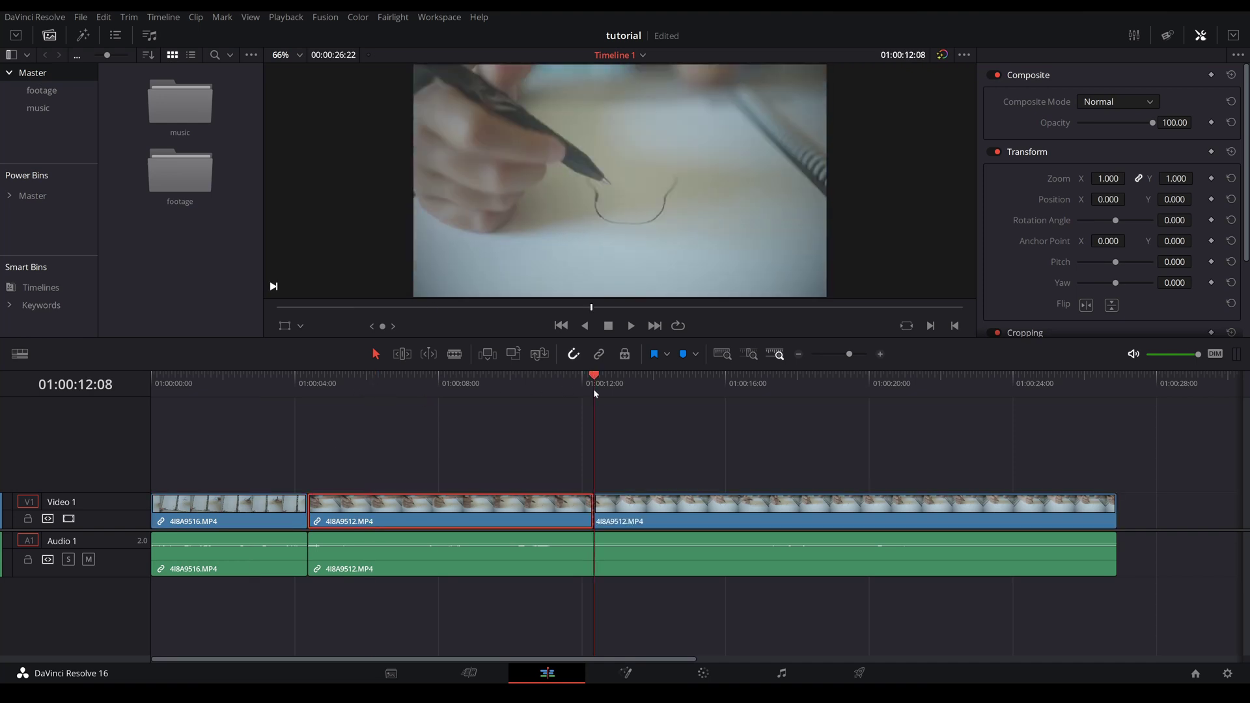
click(774, 386)
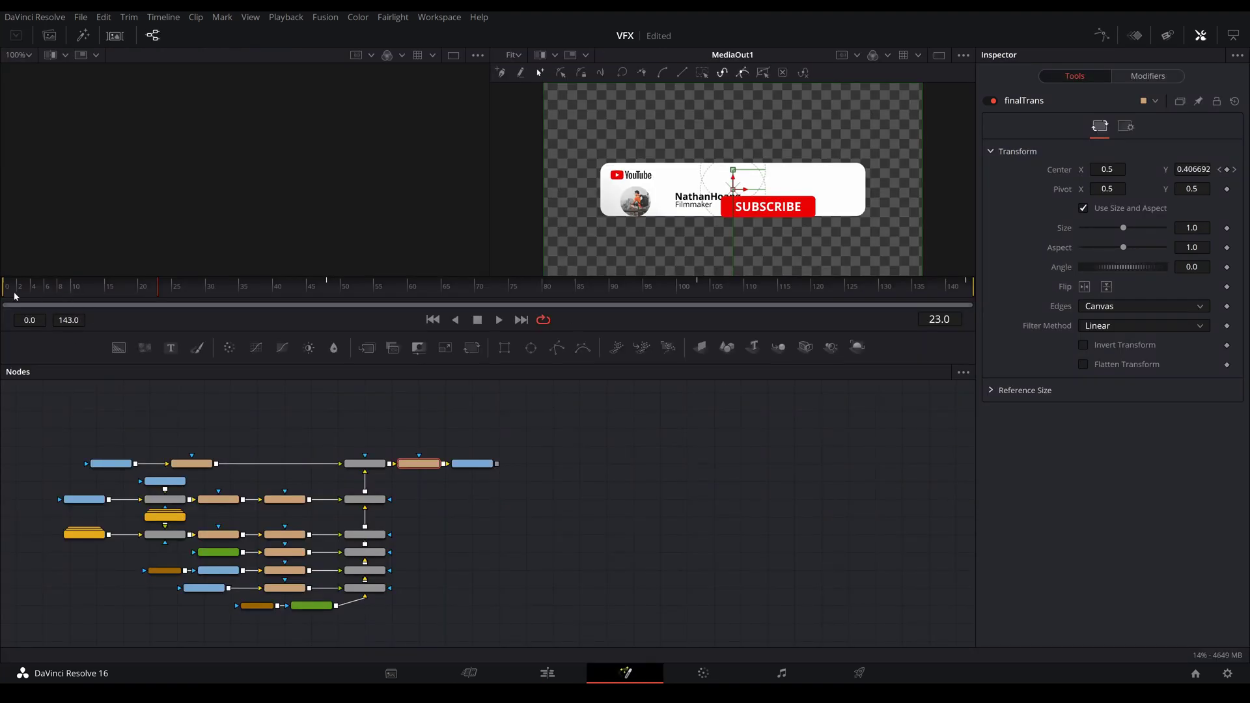
Step: Play the Fusion composition from frame 0 to preview the animation, then switch to the Edit page
click(11, 292)
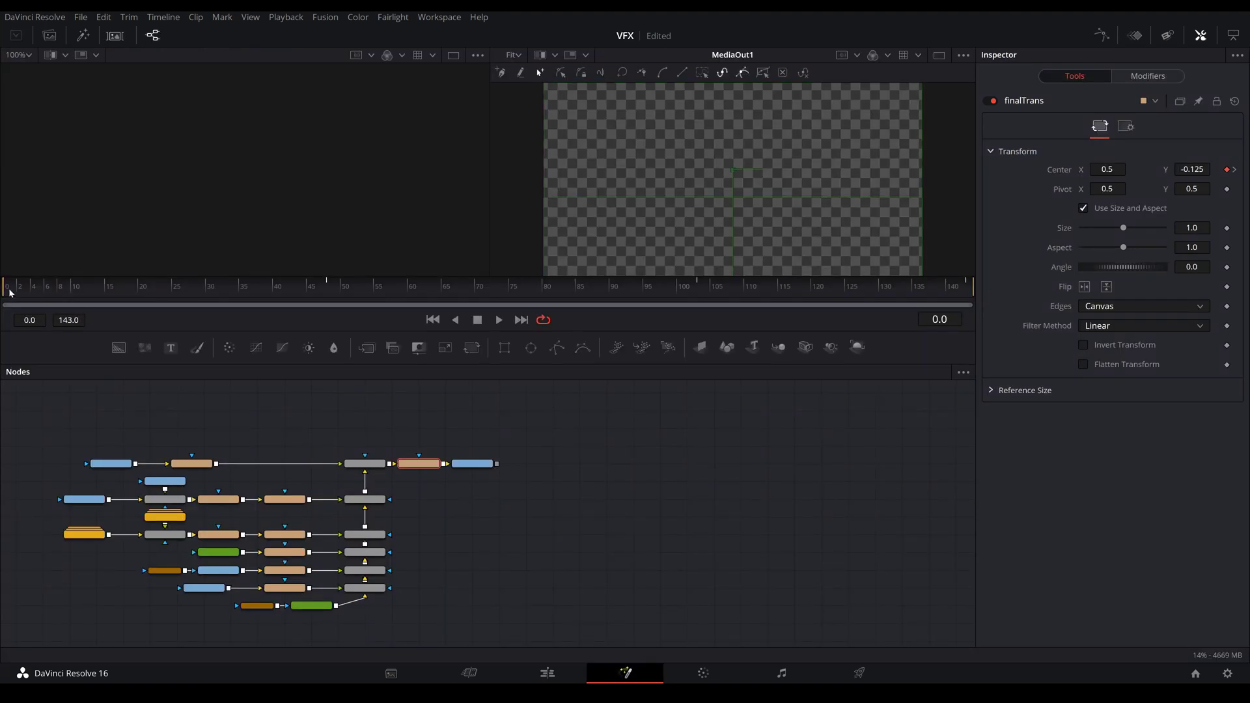
key(space)
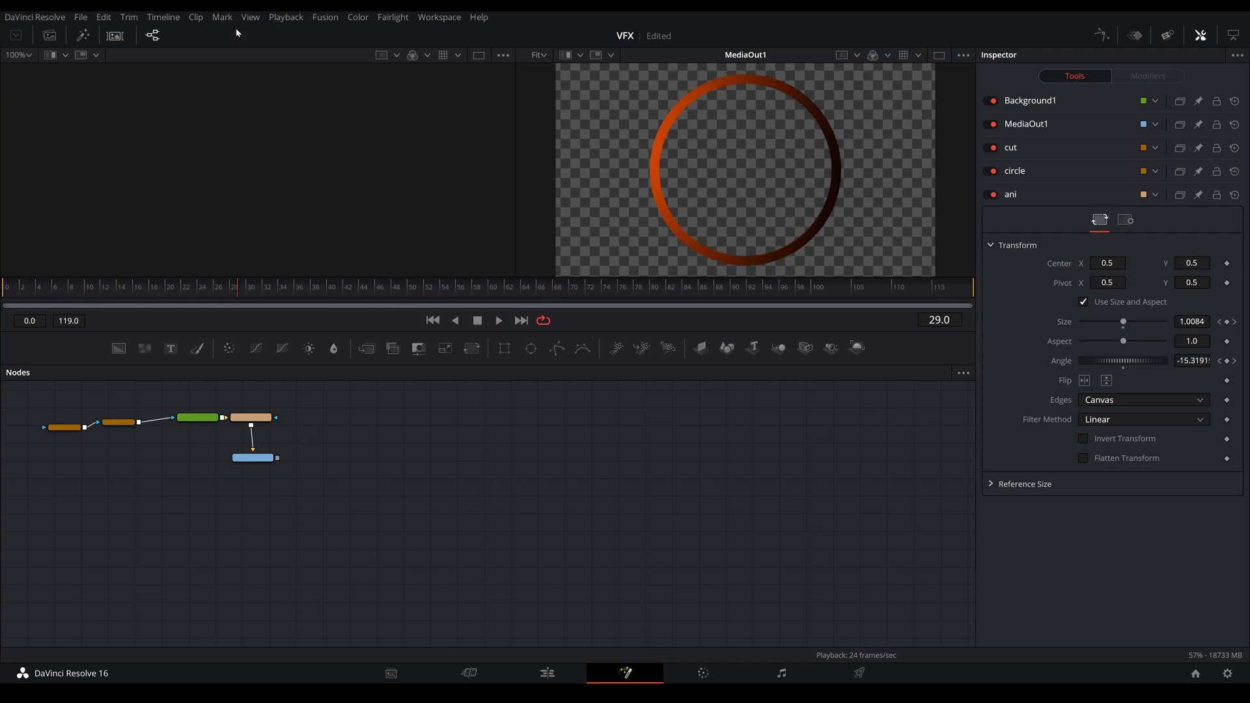
click(535, 670)
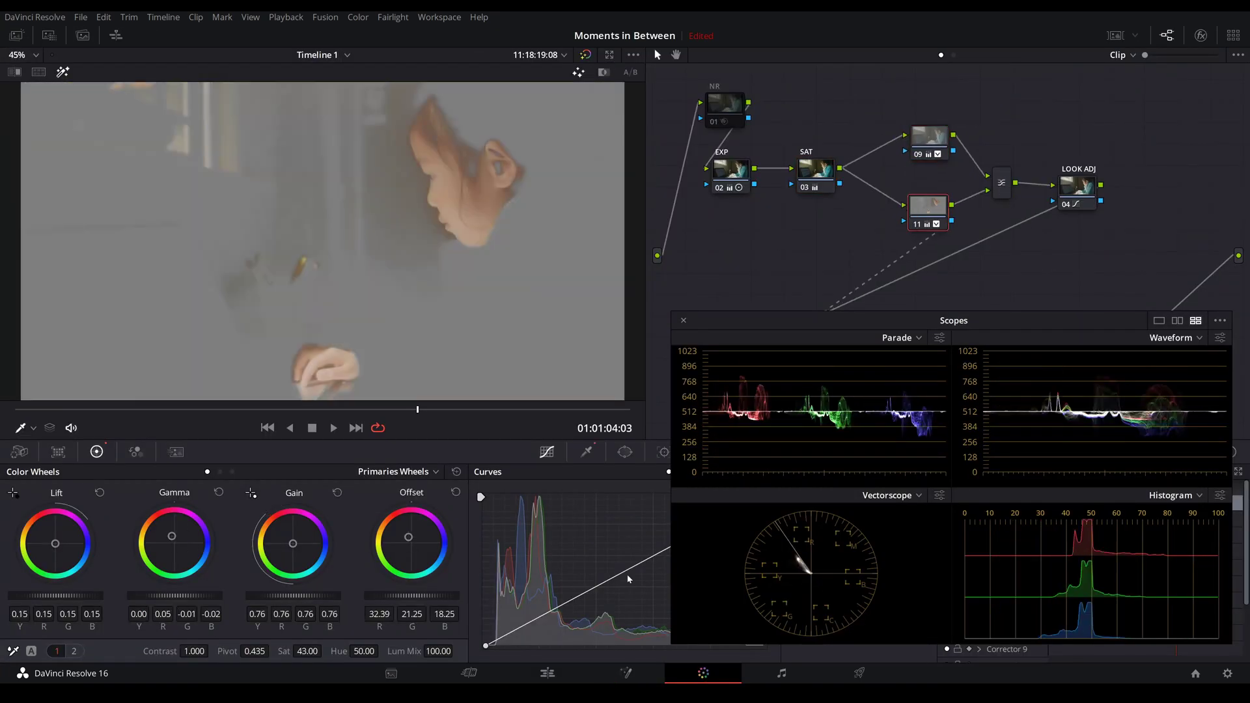
Step: Check the mixer and LOOK ADJ nodes on the scopes and toggle the grade bypass with Shift+D
click(939, 495)
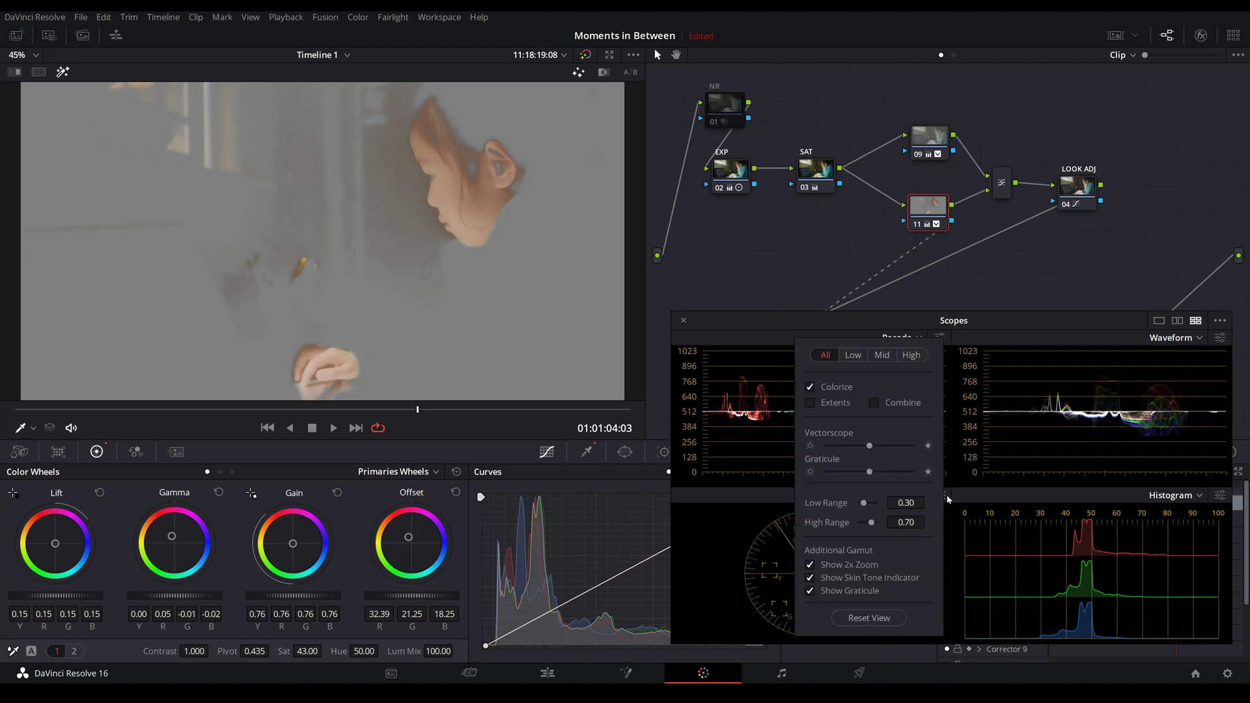
click(806, 579)
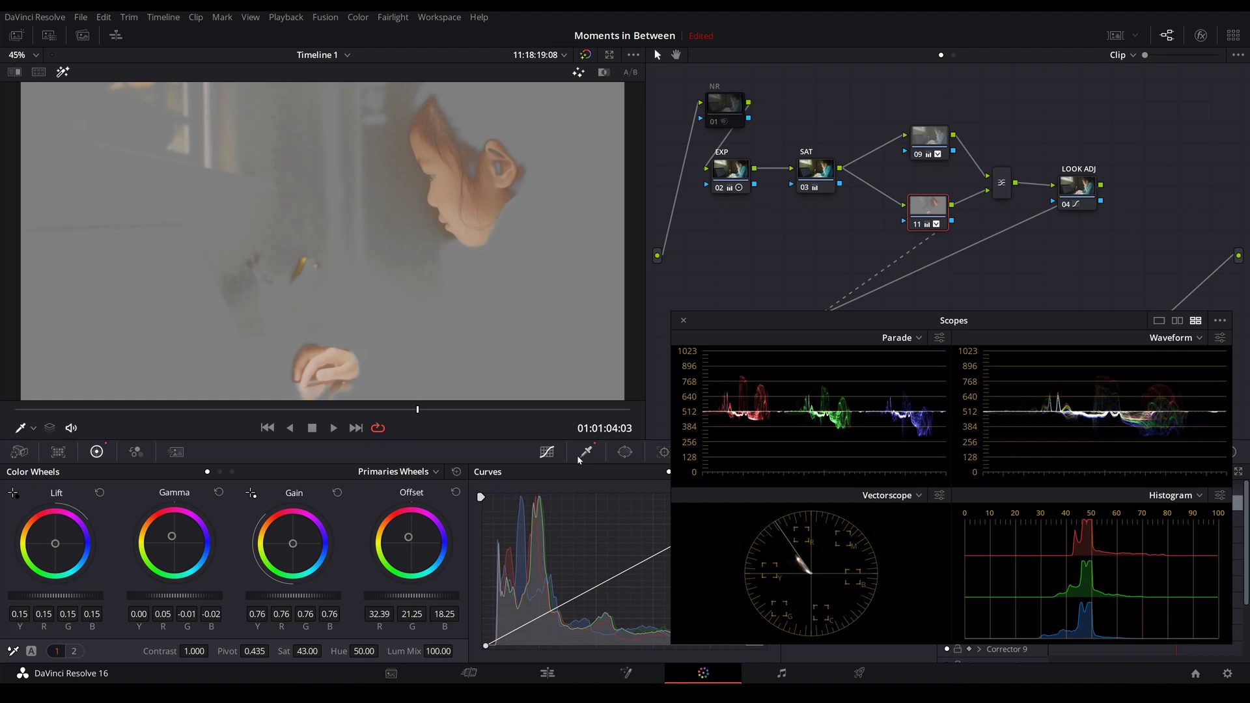
click(984, 187)
click(1078, 186)
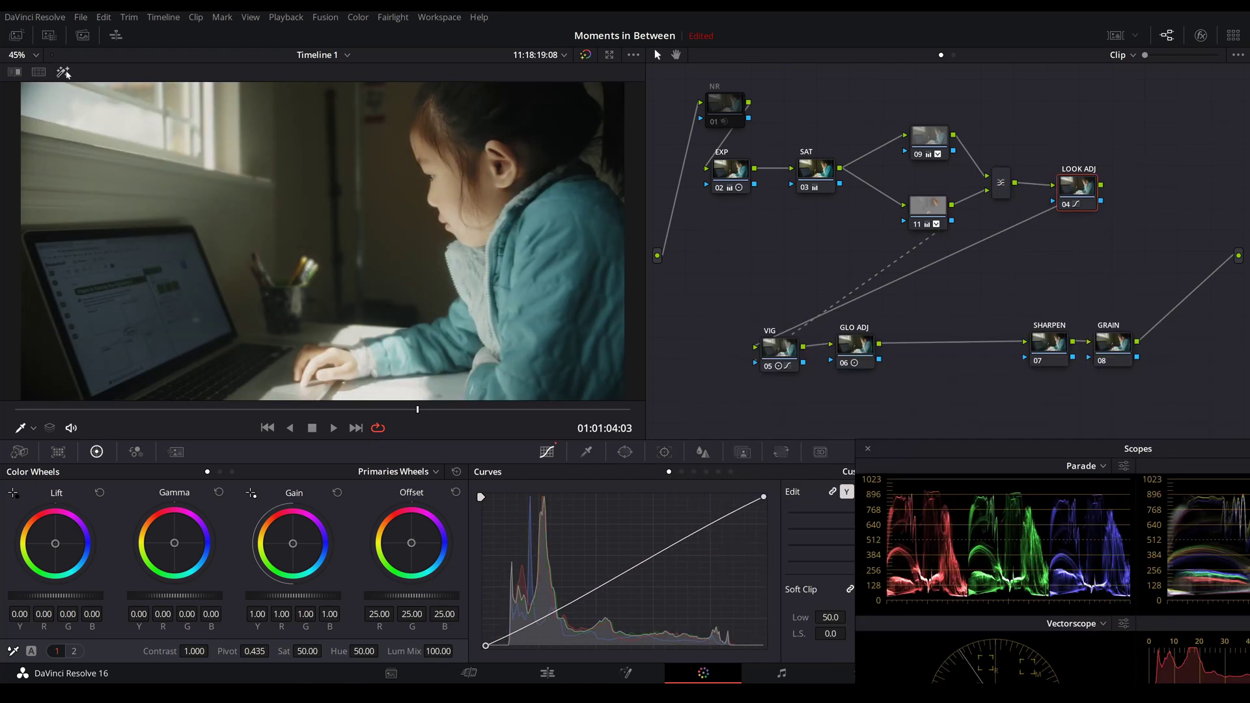
drag(951, 456, 740, 406)
key(shift+d)
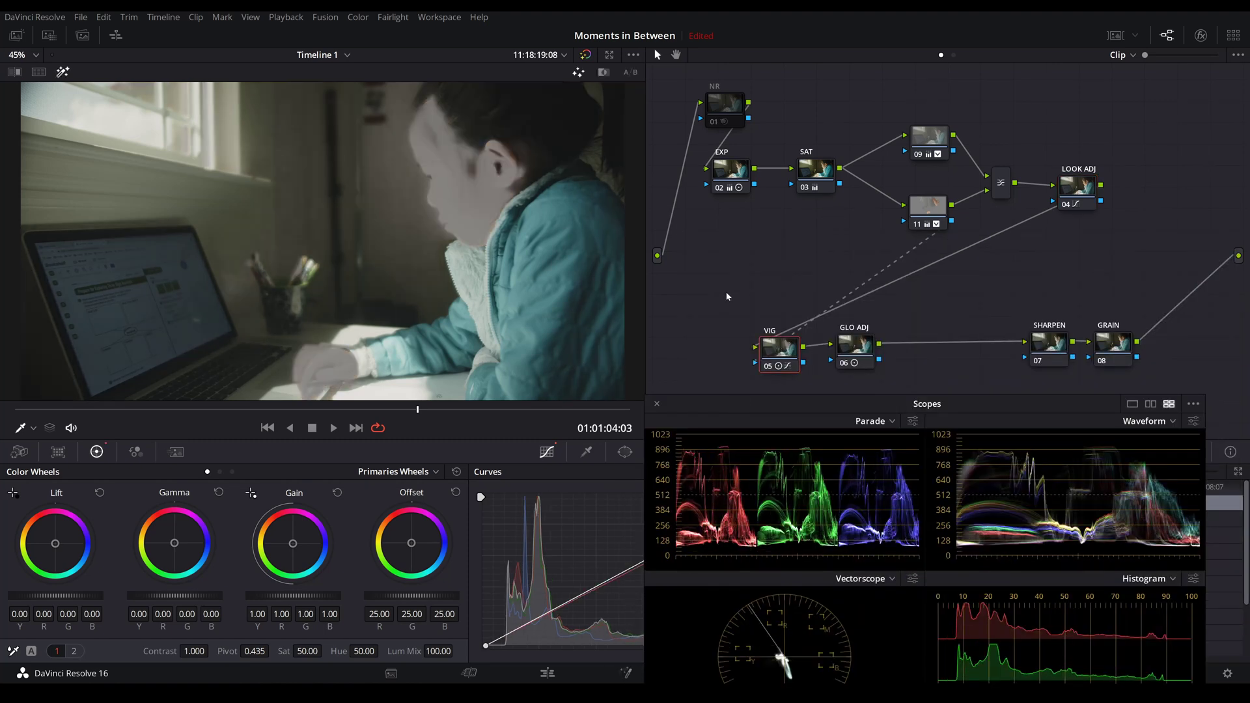
key(shift+d)
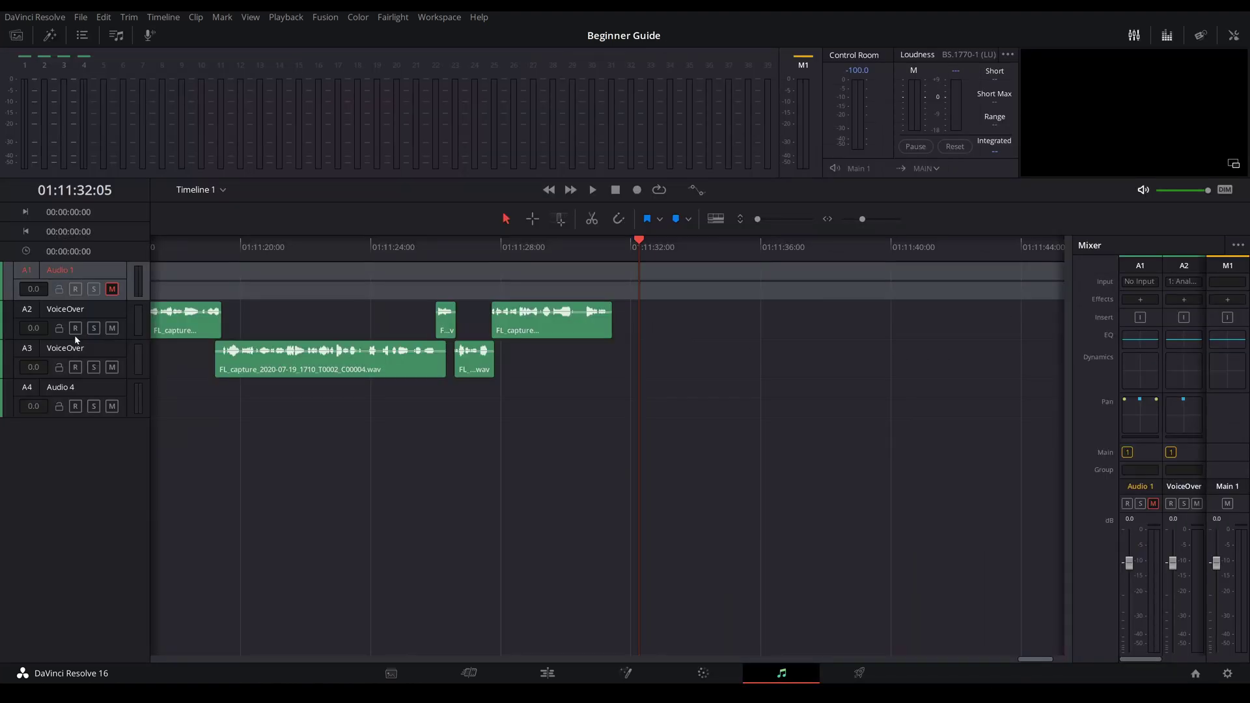
Step: Arm track A2 VoiceOver, widen the mixer, and record a new voice-over take
click(76, 328)
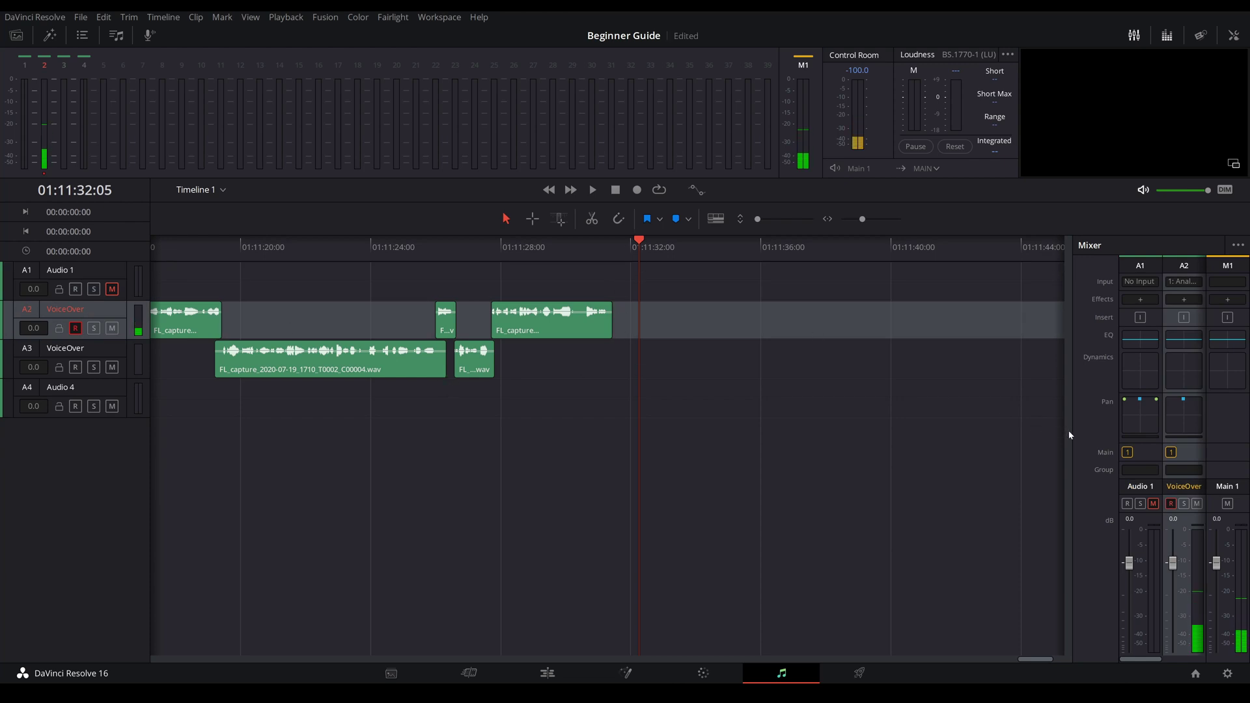
drag(1071, 432, 1036, 445)
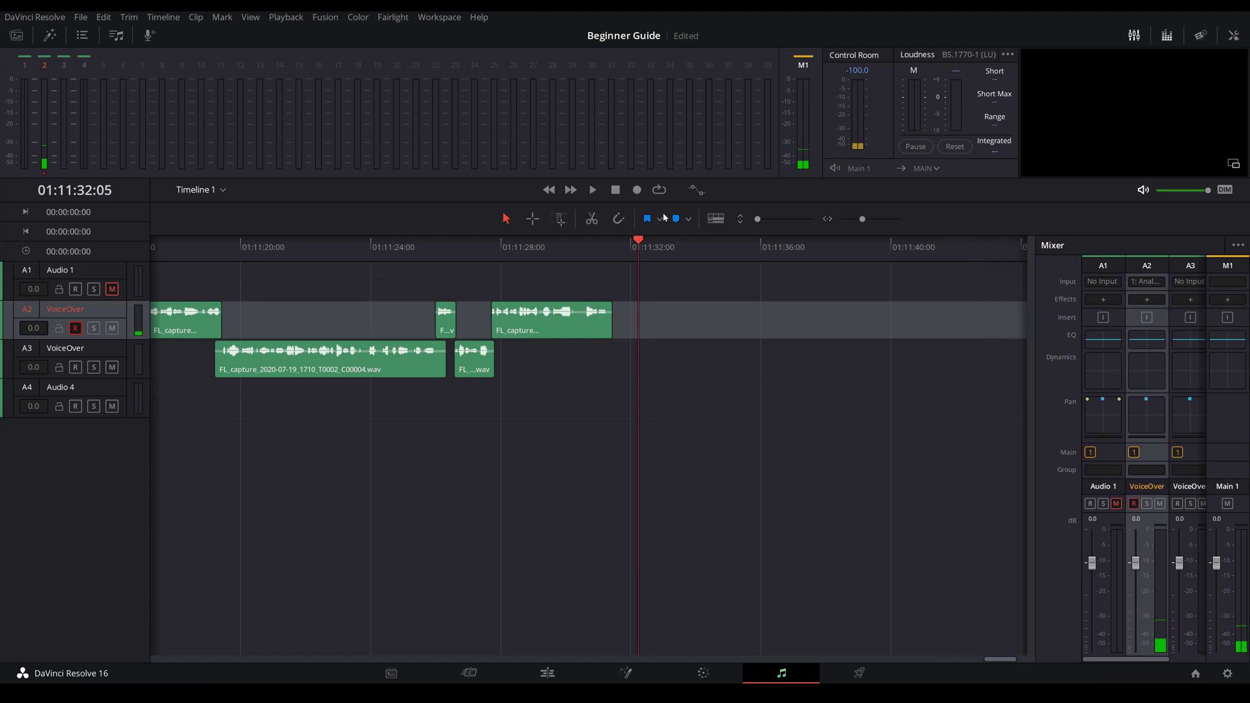
click(637, 190)
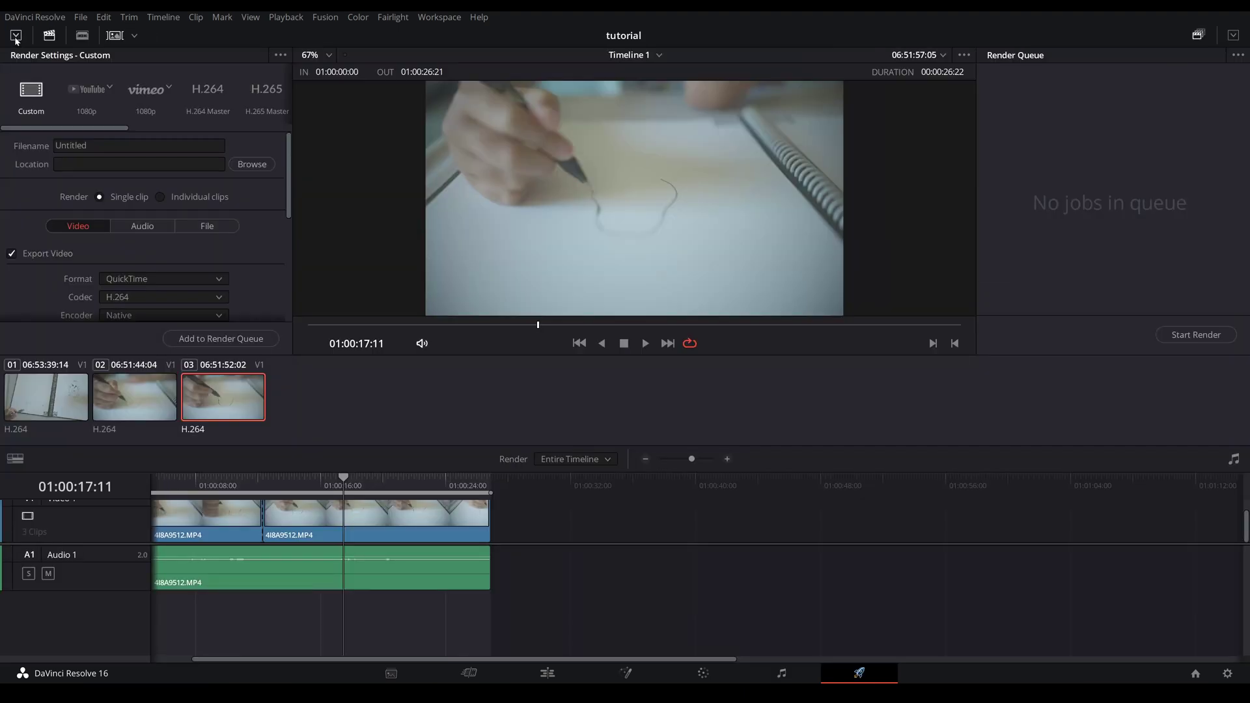
click(15, 37)
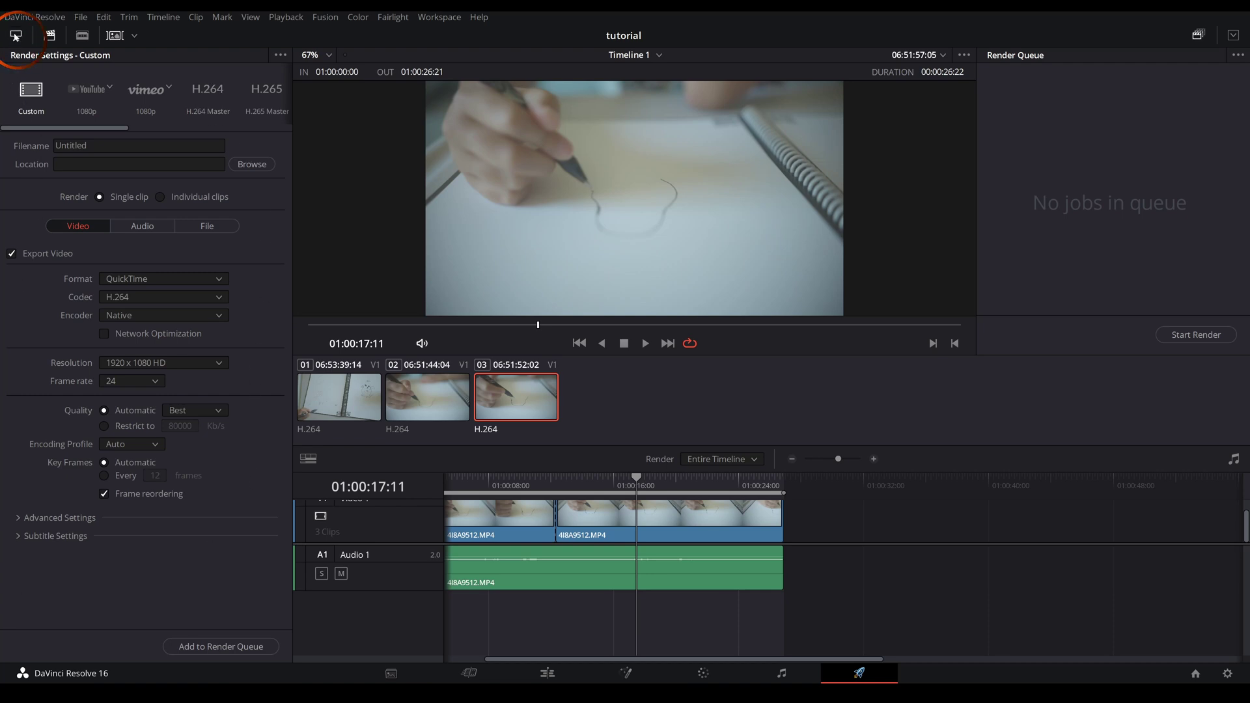
Step: Collapse and restore the render settings panel, then hide and show the clip thumbnail strip
click(16, 35)
click(16, 36)
click(16, 35)
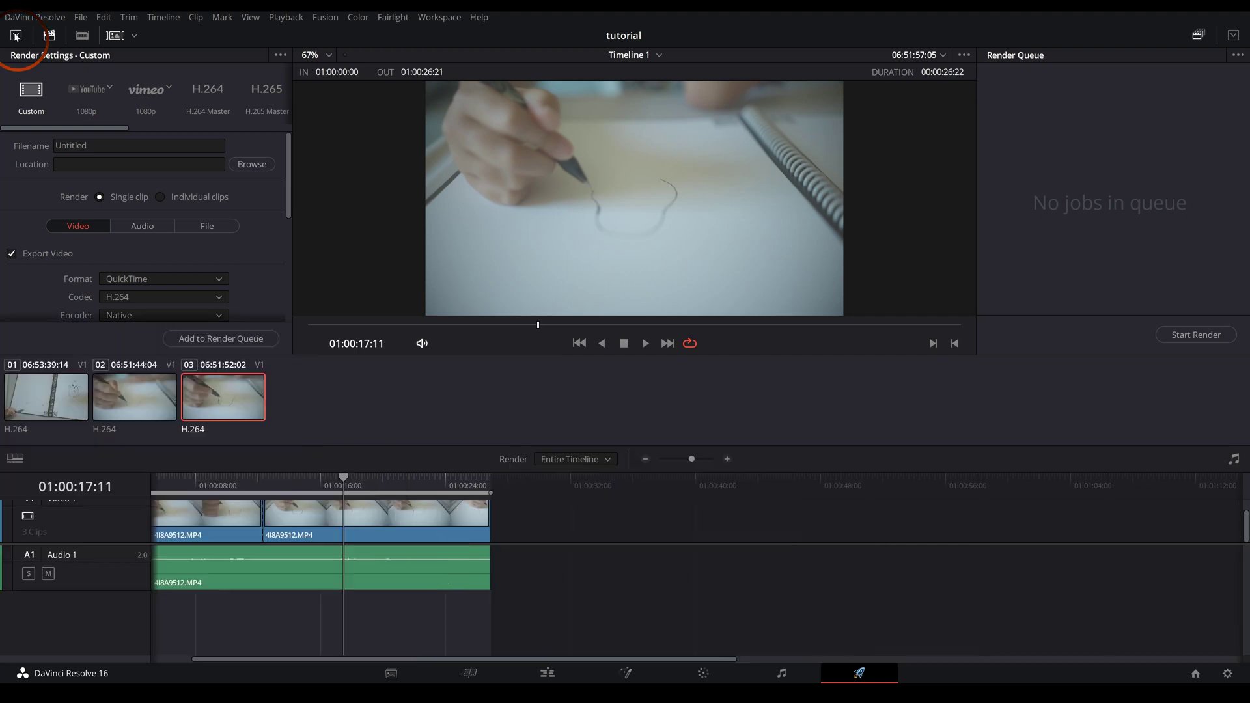
click(16, 36)
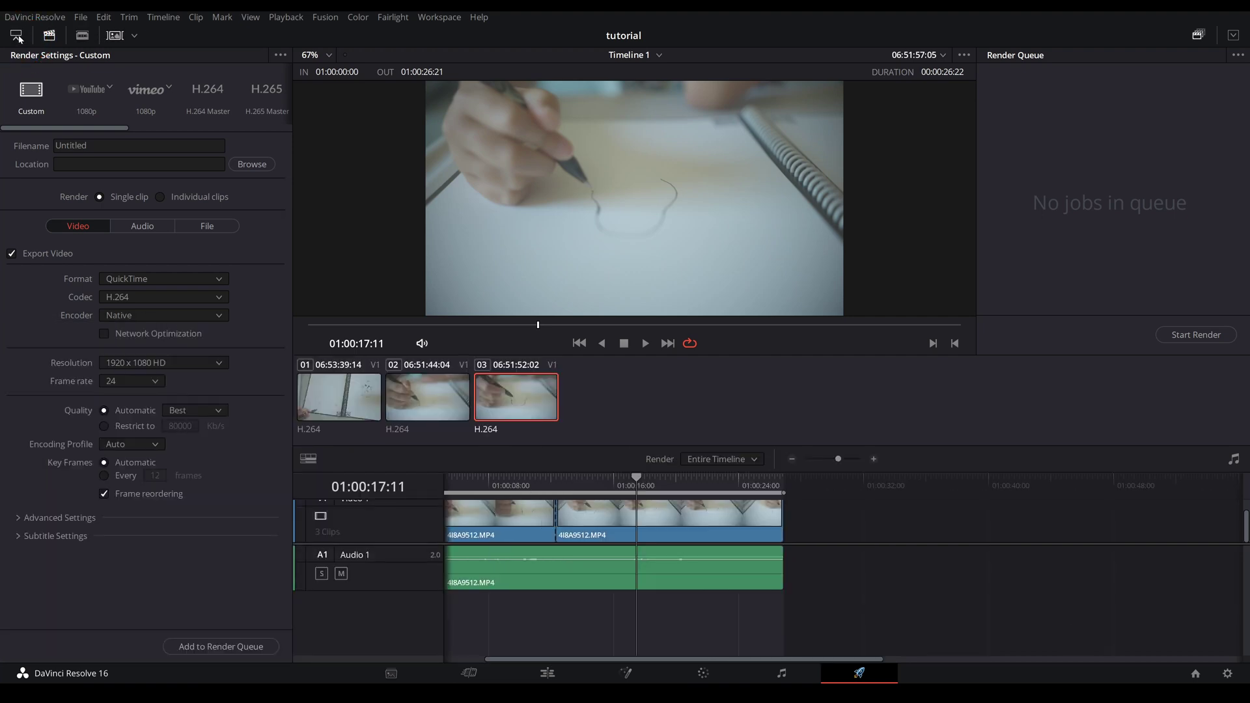
click(118, 40)
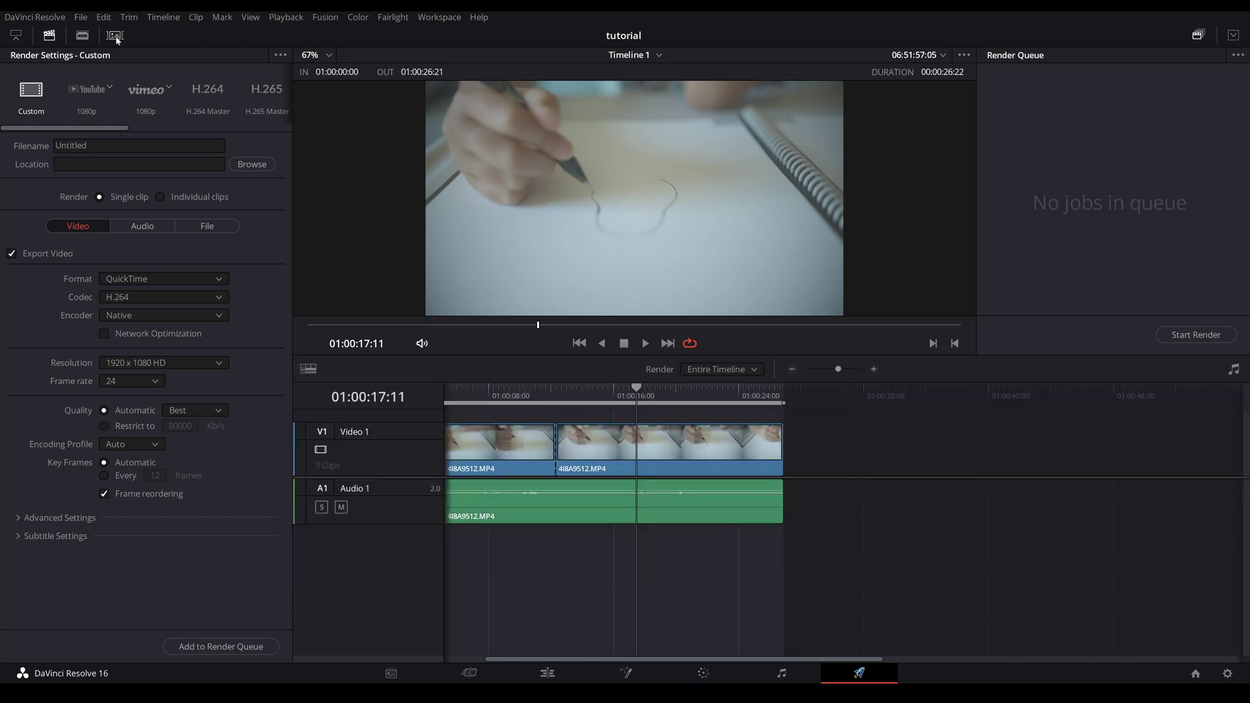
click(116, 38)
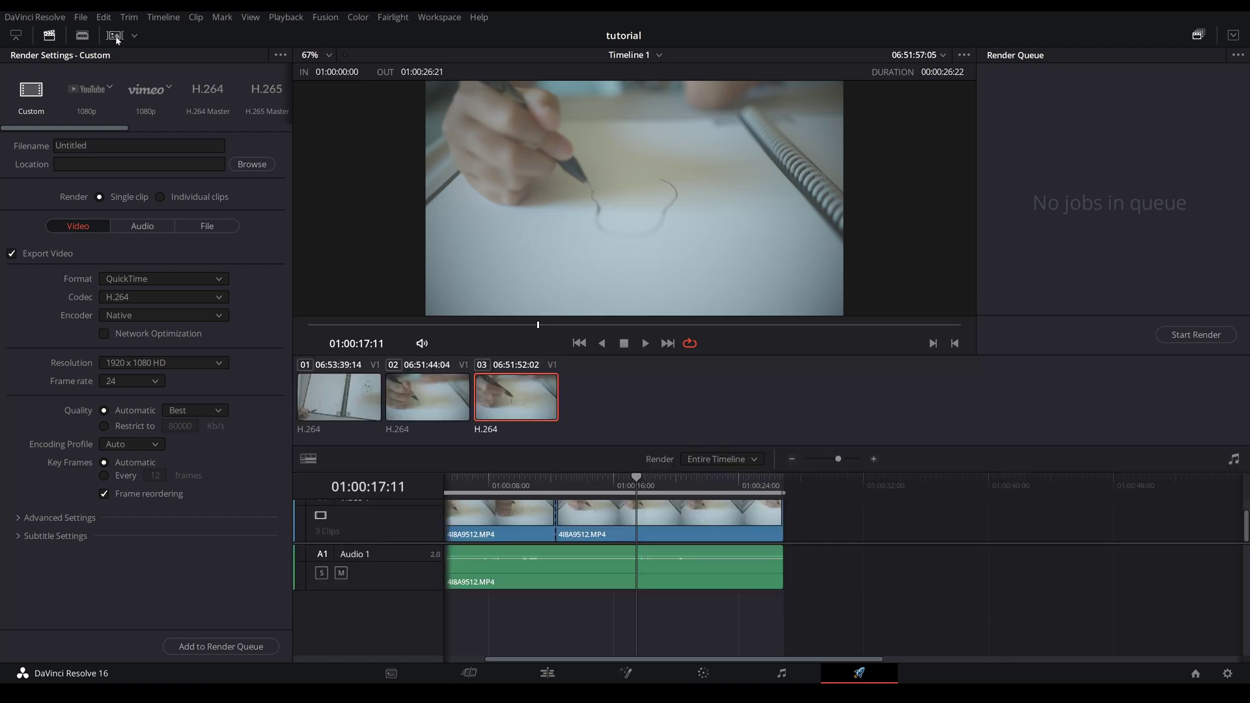
Step: Preview clips 01, 02 and 03, then select clip 01 at its start and hide the thumbnails
click(450, 406)
click(338, 397)
click(534, 395)
click(439, 397)
click(348, 415)
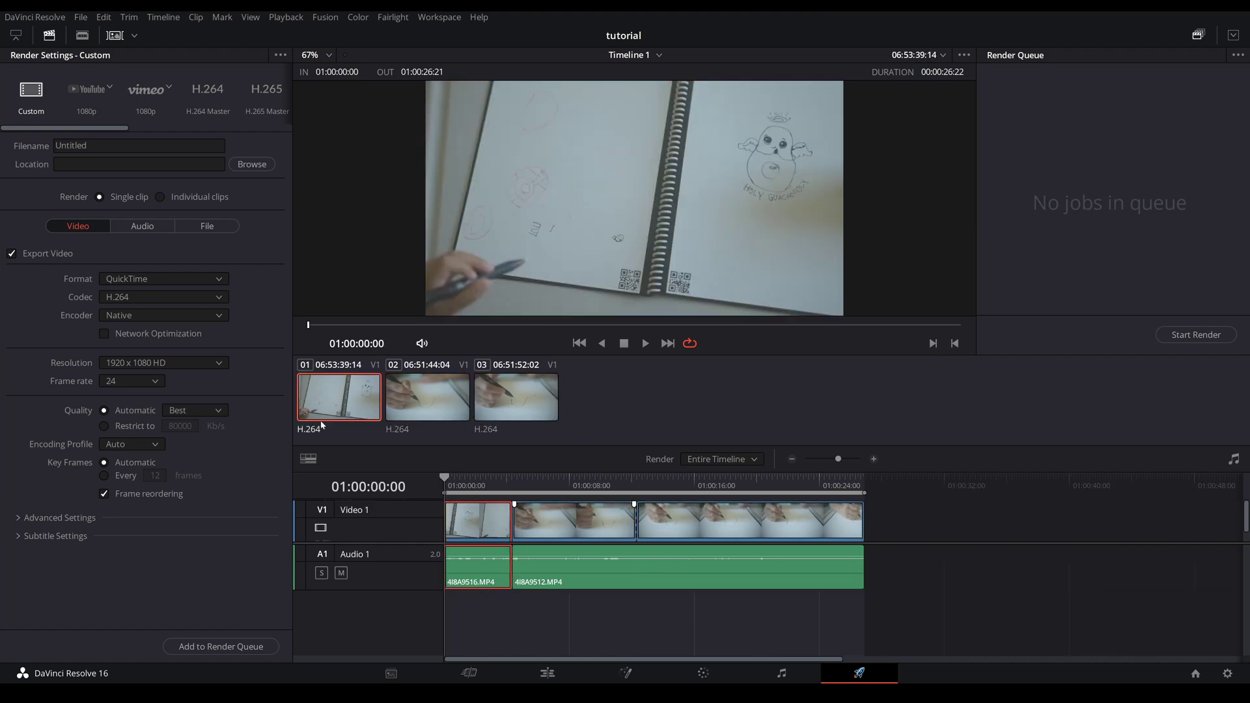
click(115, 35)
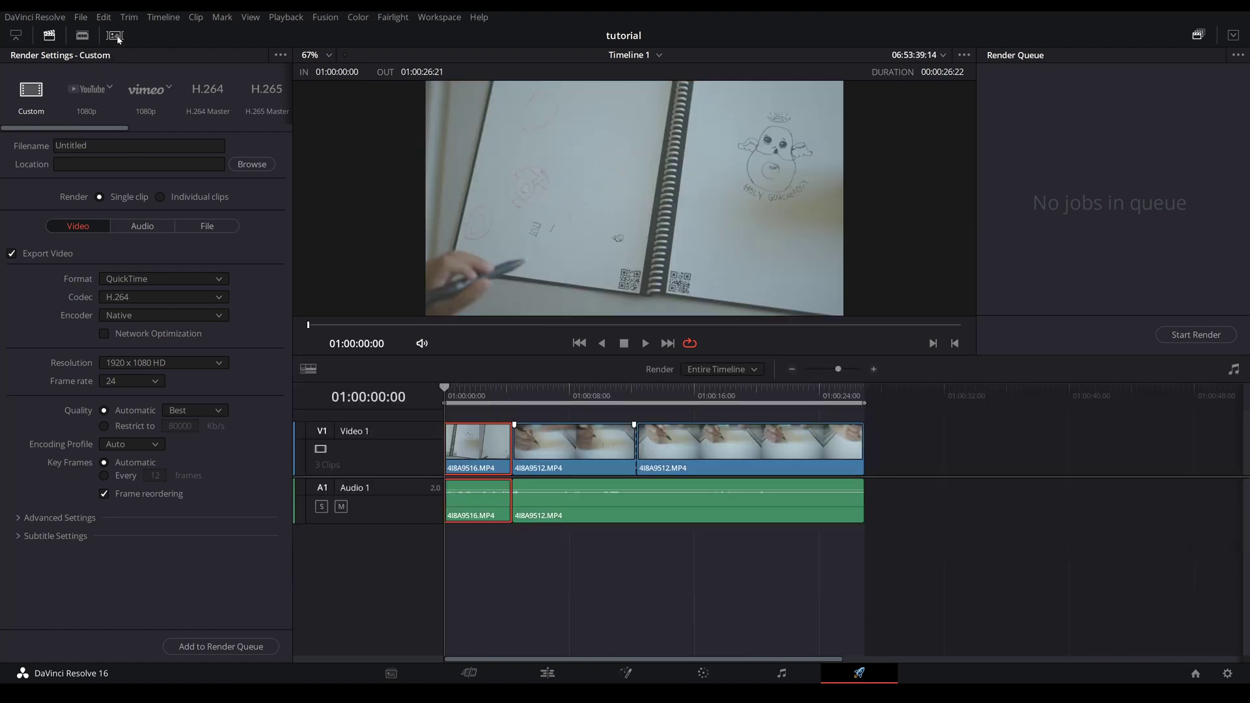
Step: Apply the YouTube 1080p render preset after briefly trying Vimeo 1080p
click(99, 97)
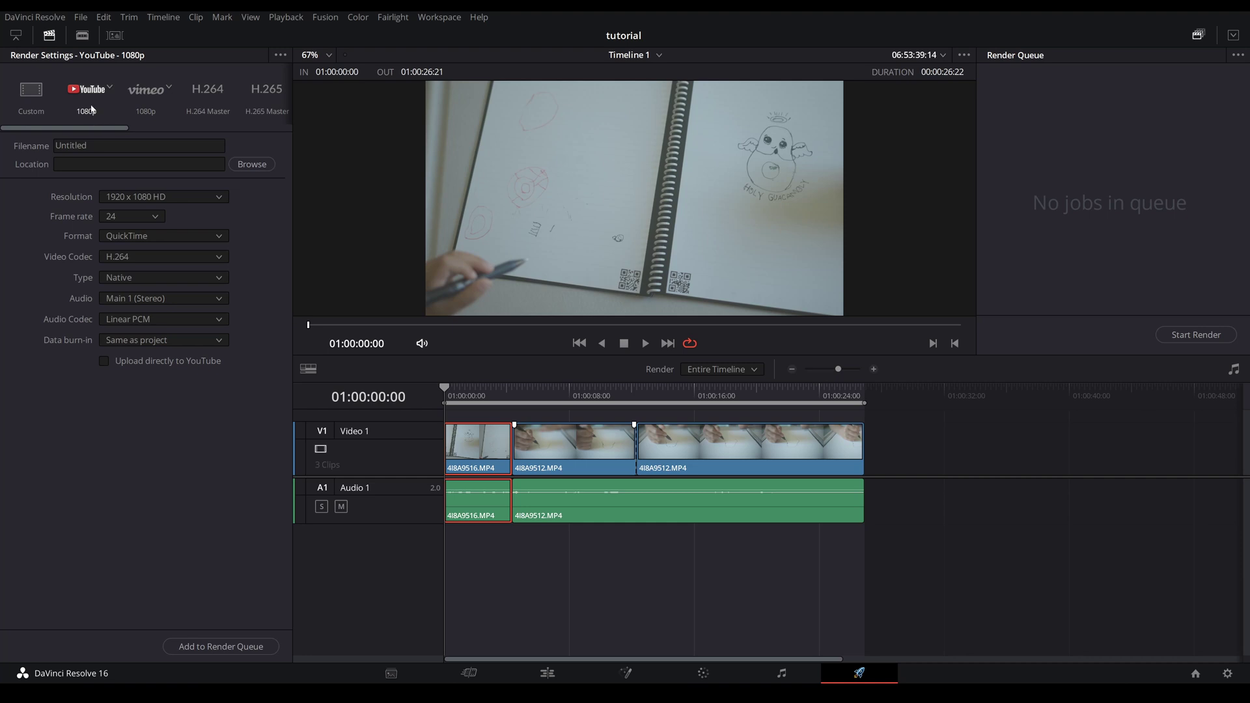
click(156, 95)
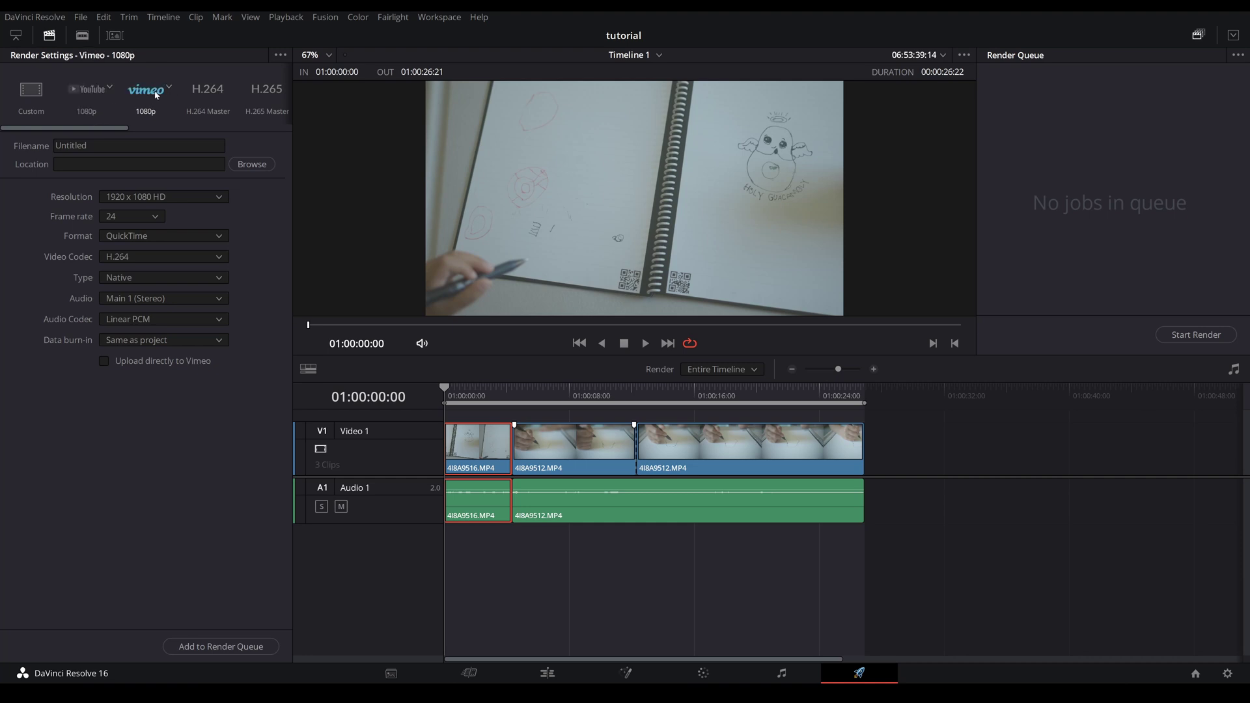
click(98, 93)
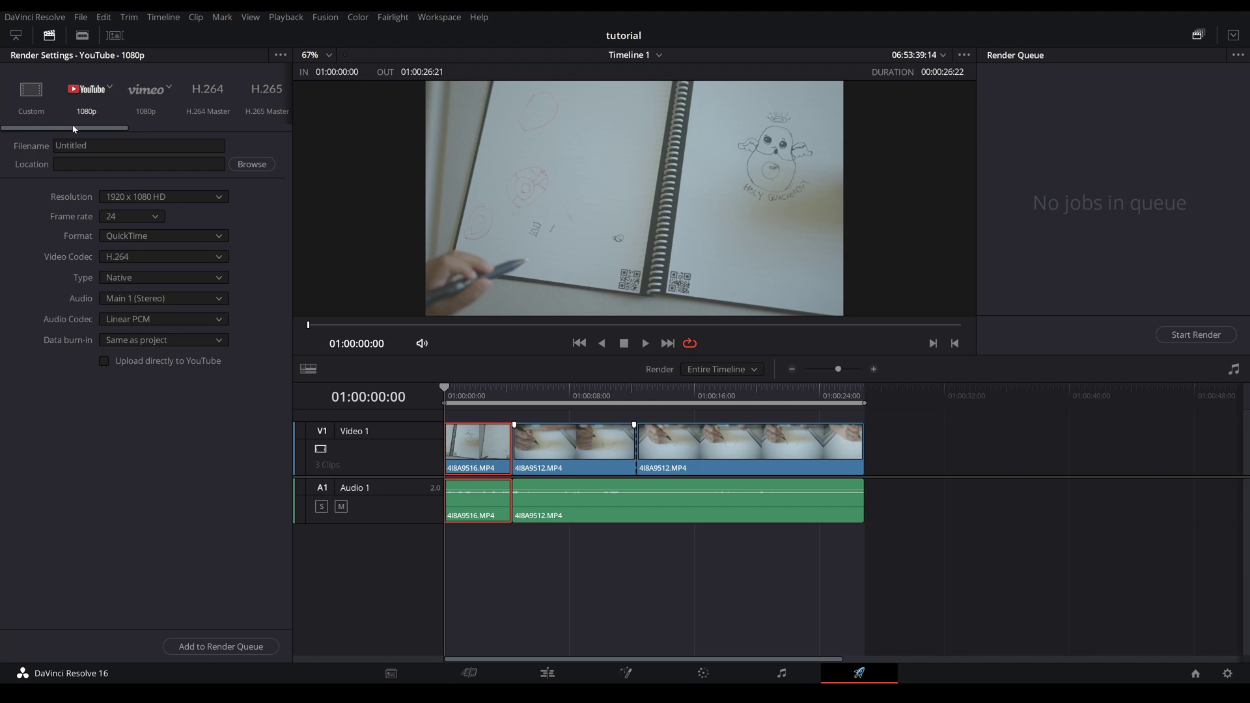
Step: Name the output 'tutorial' in D:\exported, add Timeline 1 to the render queue and start rendering
click(73, 145)
text(tutorial)
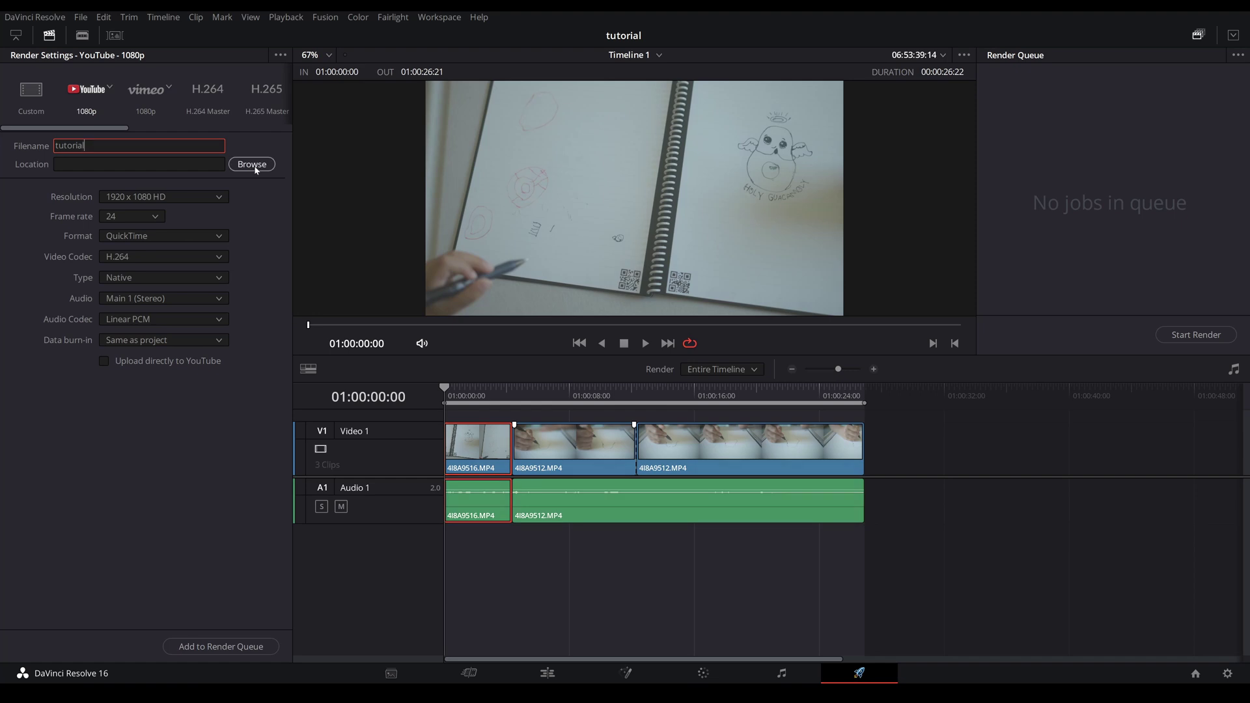
click(252, 165)
key(Return)
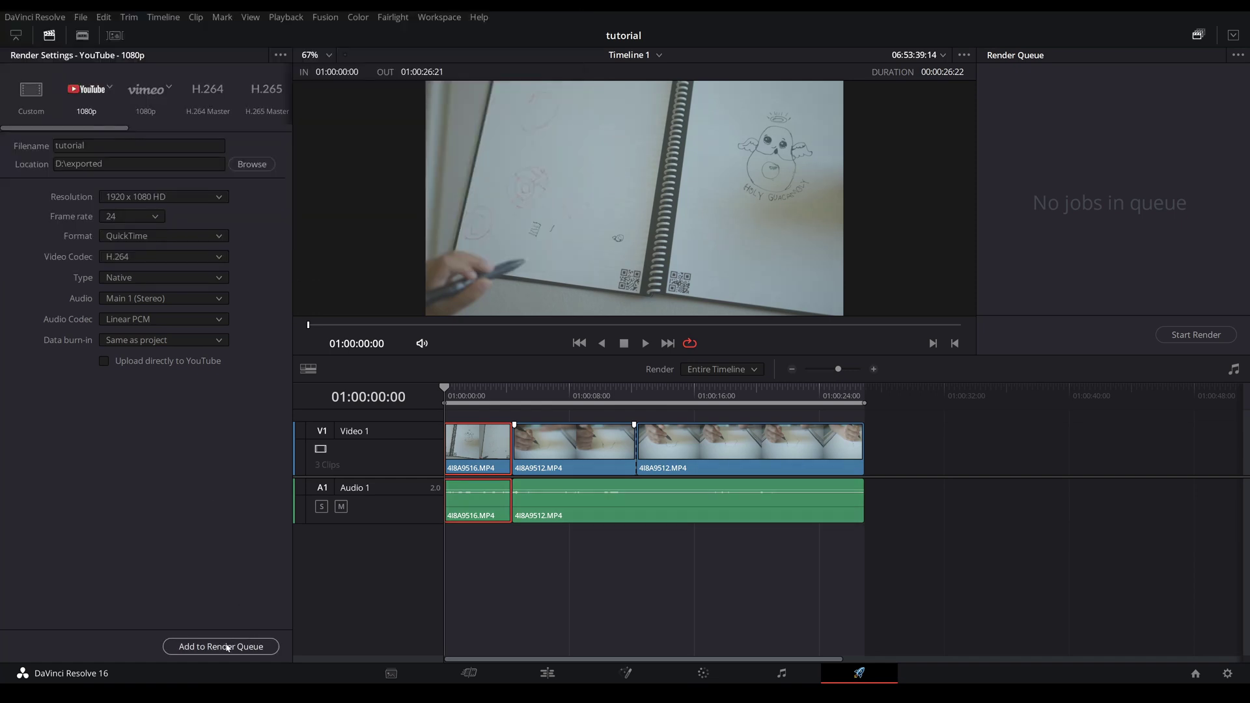
click(227, 646)
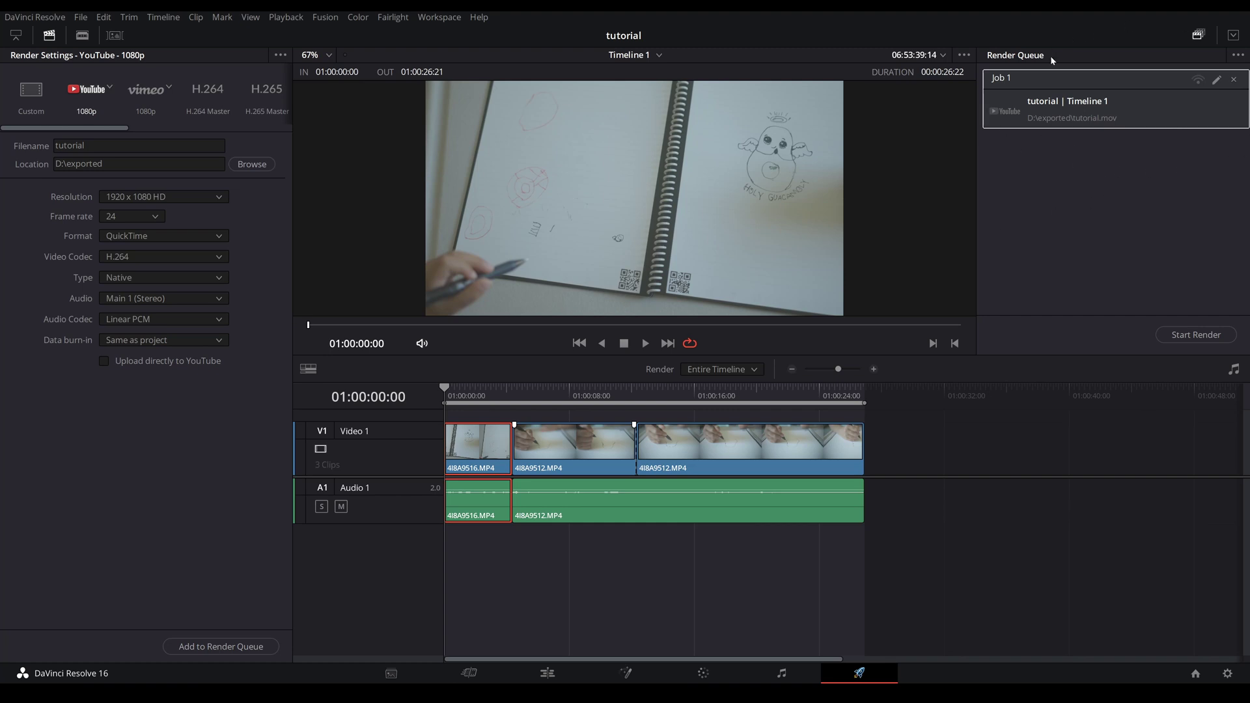
click(1195, 335)
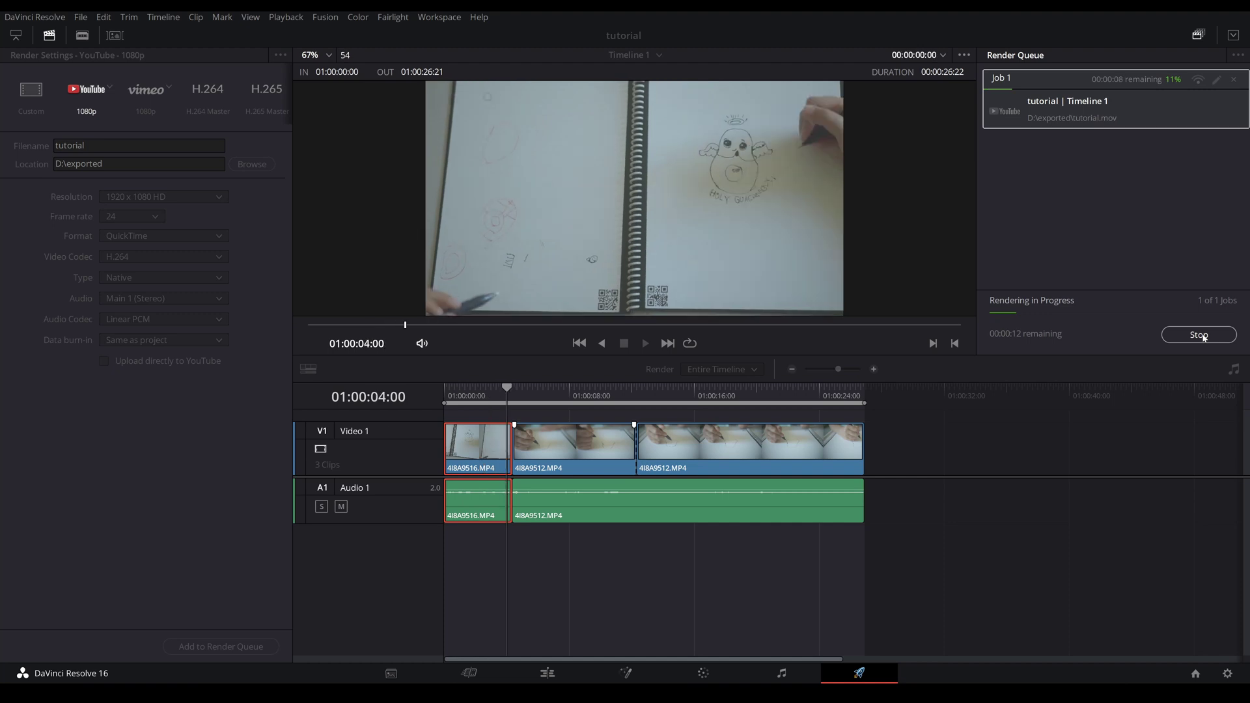